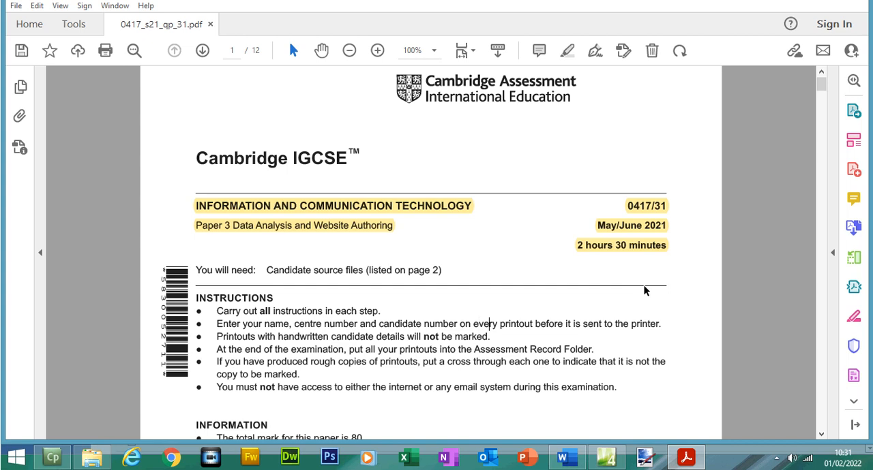
Highlight the list of supplied source files, from j2131bg.png to j2131text.txt, on page 2 of the exam paper
drag(825, 85, 830, 139)
click(317, 161)
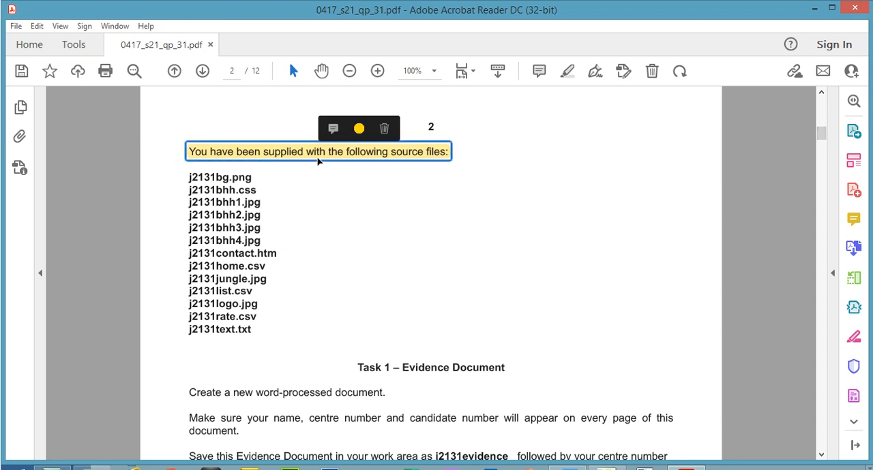
mouse_move(188, 177)
mouse_down()
mouse_move(206, 205)
mouse_move(222, 279)
mouse_move(246, 311)
mouse_move(238, 308)
mouse_up()
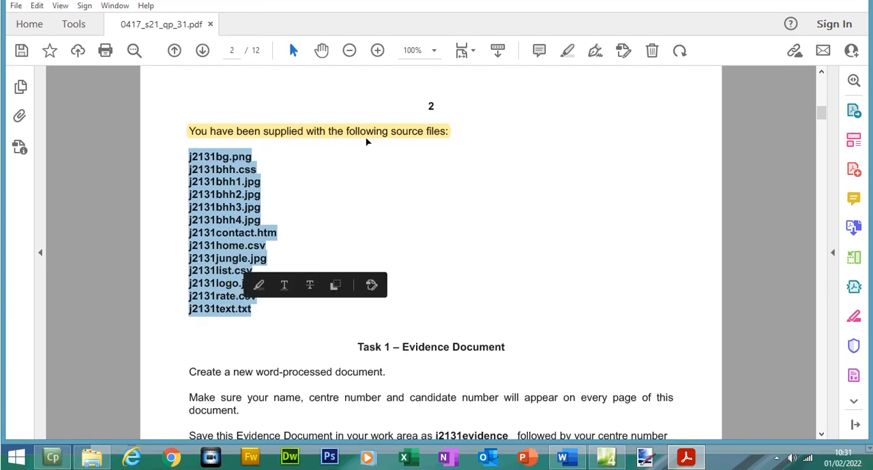
click(568, 72)
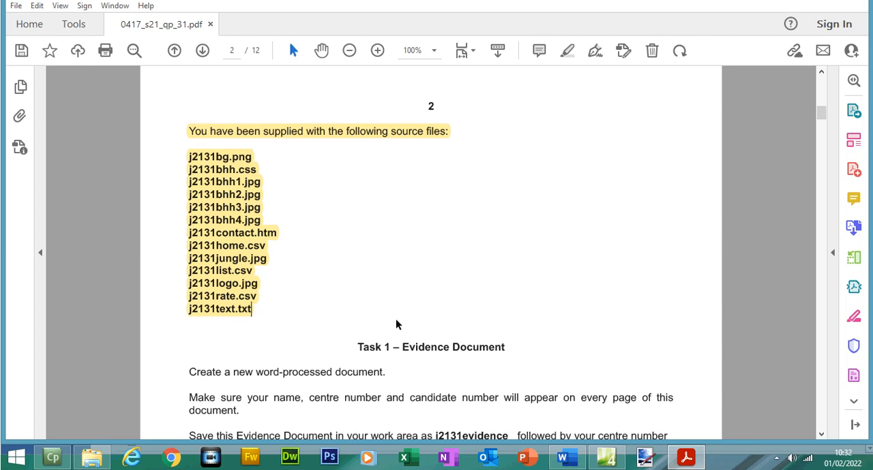
Check the supplied source files in the 0417_s21_sf_31 folder in File Explorer, and return to the exam paper in Acrobat Reader
click(96, 462)
click(334, 229)
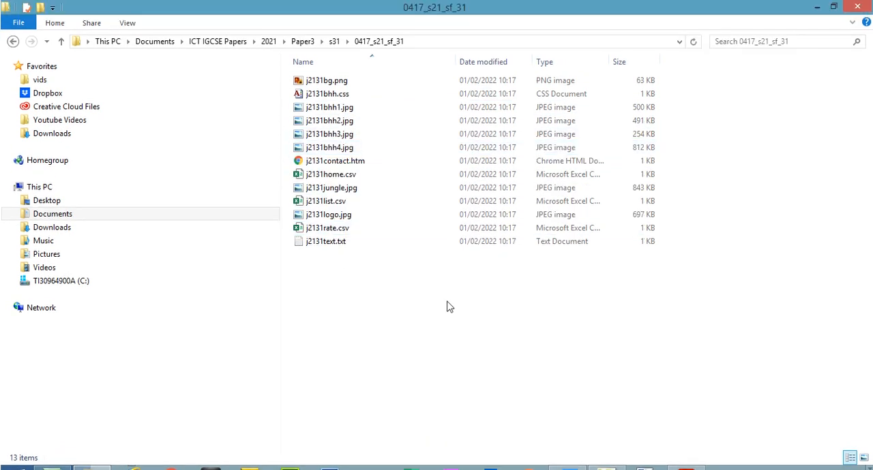
click(417, 274)
click(686, 457)
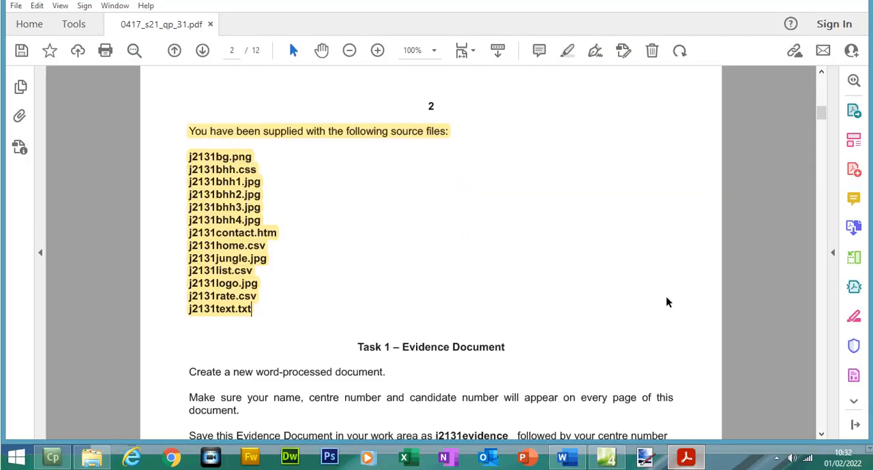
Highlight the Task 1 – Evidence Document heading and its instructions about creating a word-processed document and showing candidate details on every page
drag(820, 109, 822, 142)
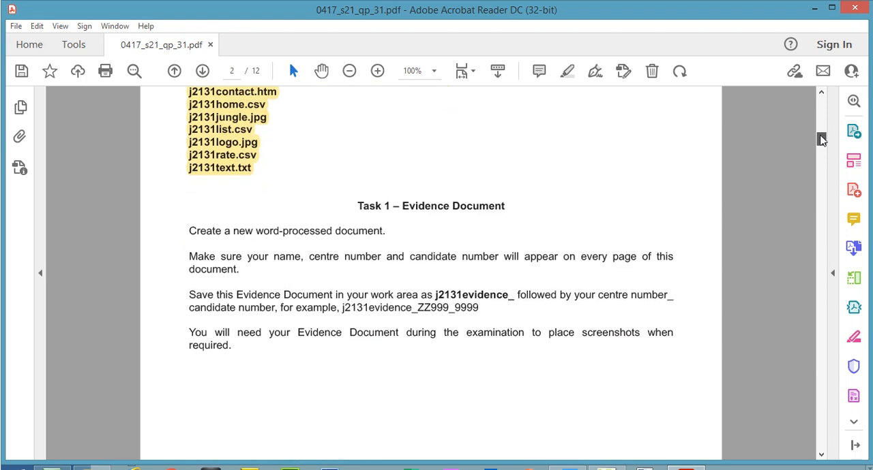
drag(358, 188, 504, 188)
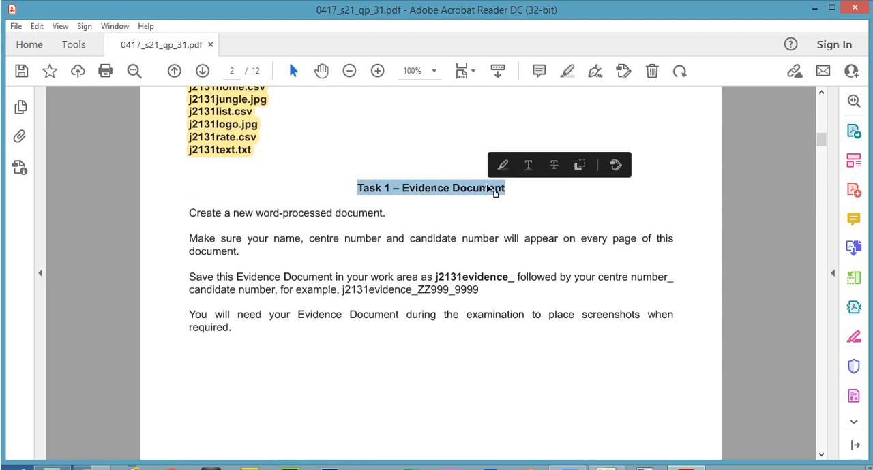
click(569, 72)
drag(190, 214, 386, 214)
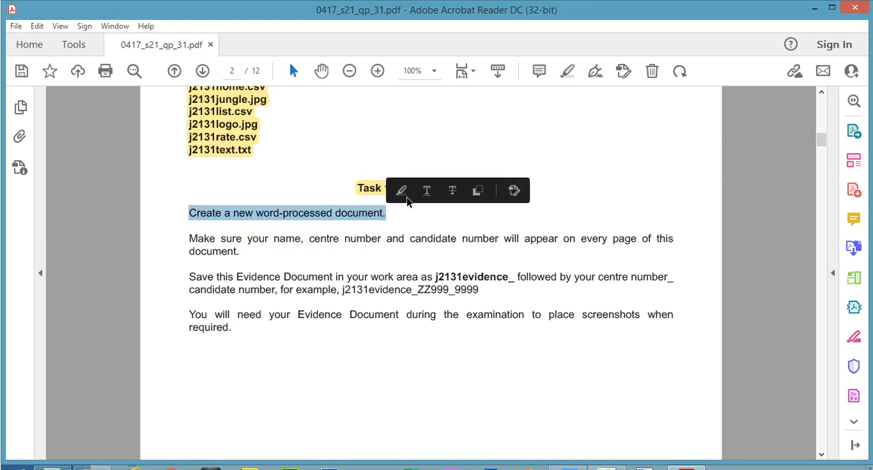
click(564, 74)
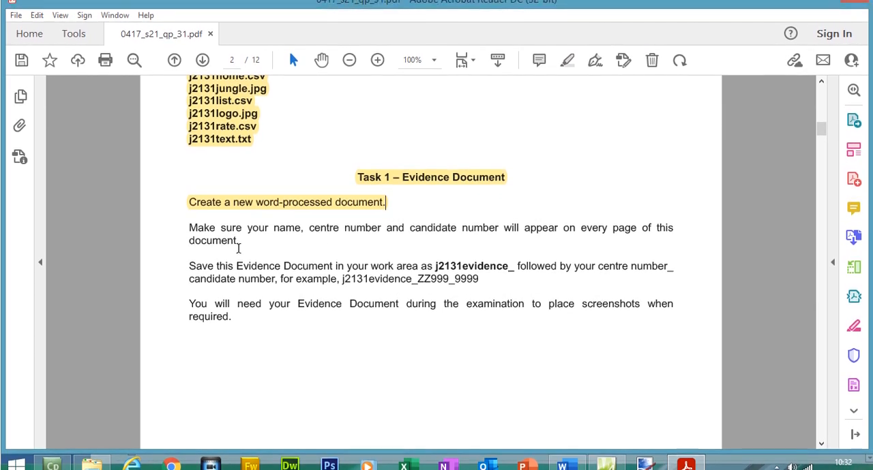
drag(189, 229, 239, 244)
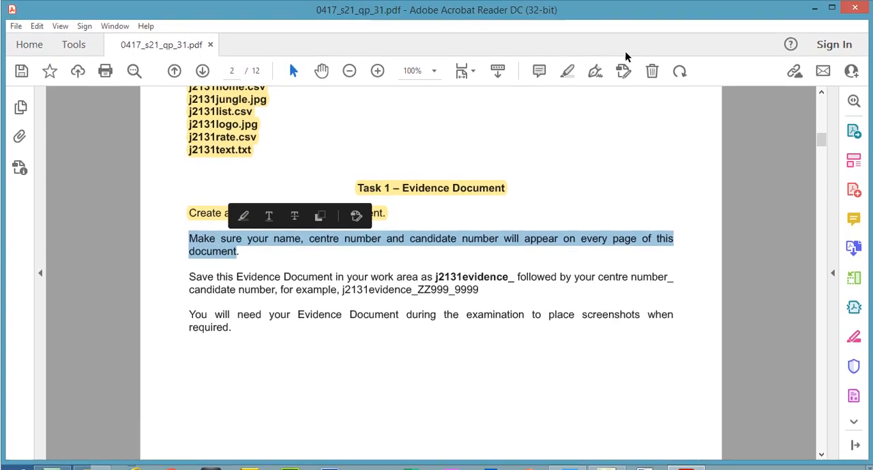
click(570, 73)
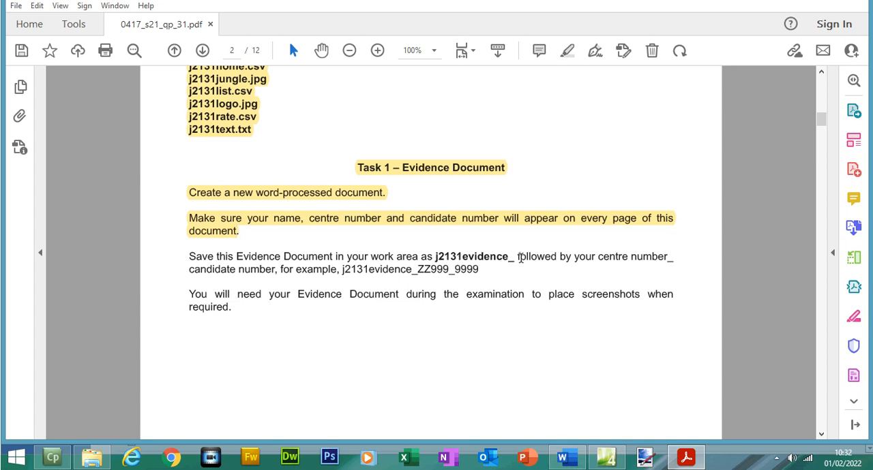
Copy the example file name j2131evidence_ZZ999_9999 from the Task 1 save instruction
drag(518, 257, 647, 259)
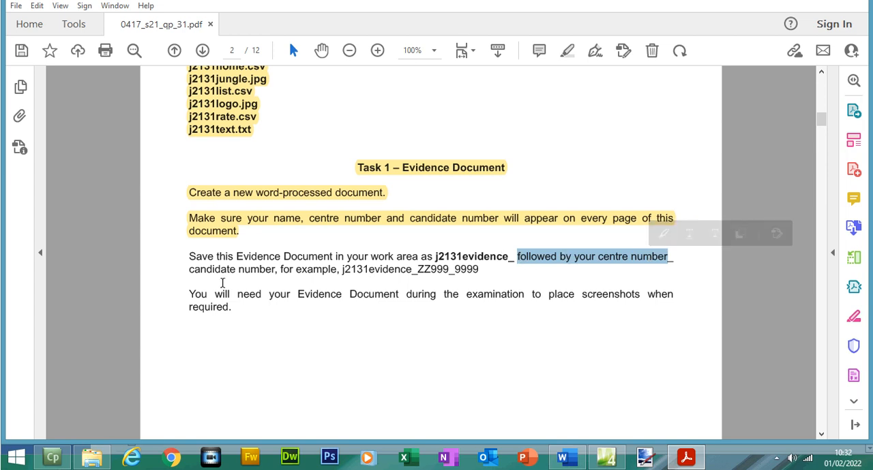
drag(481, 272, 341, 271)
right_click(349, 272)
click(358, 285)
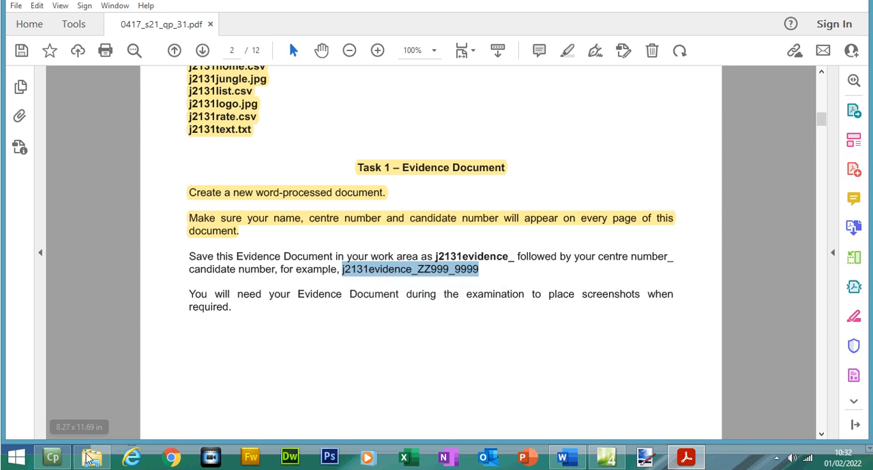
Switch to File Explorer and create a Word document in the 0417_s21_sf_31 folder, pasting j2131evidence_ZZ999_9999 as its name
click(92, 457)
right_click(384, 291)
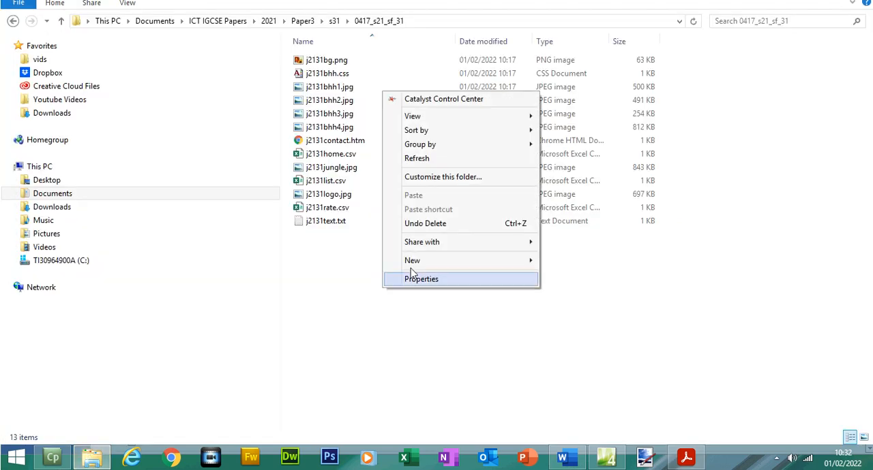
mouse_move(389, 259)
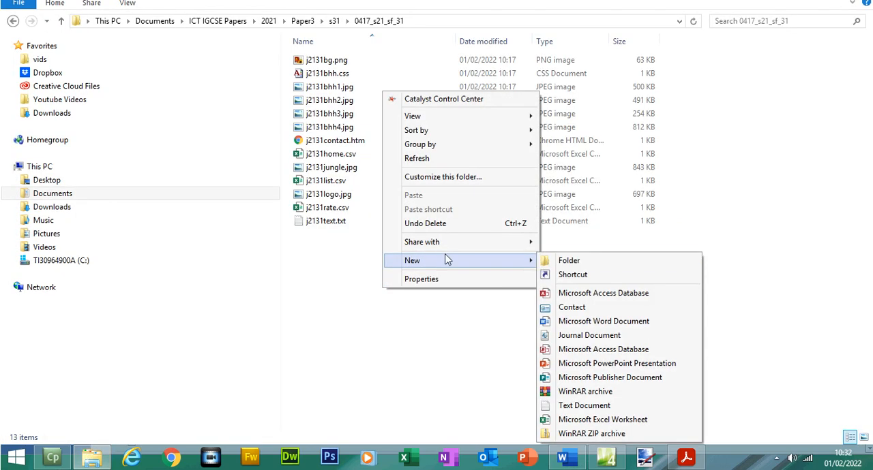
click(580, 322)
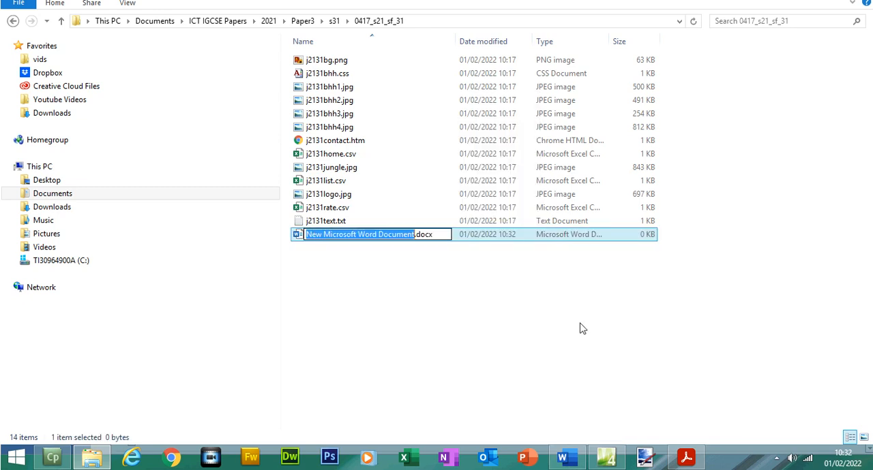
key(ctrl+v)
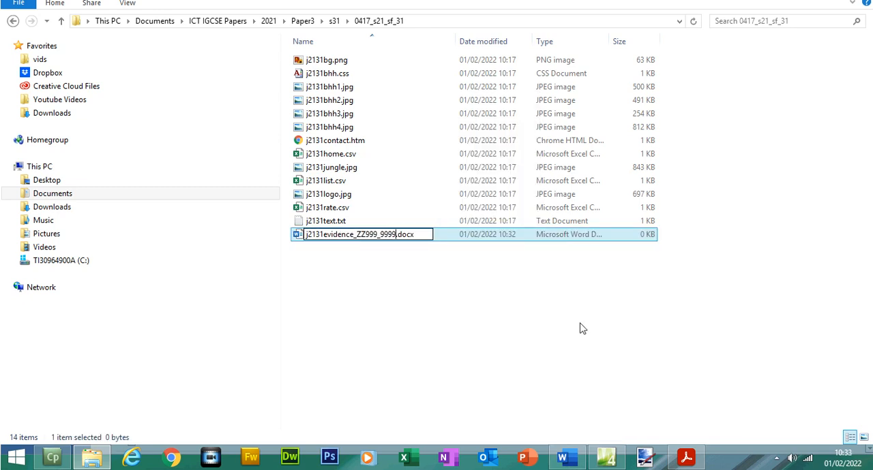
Replace the placeholders ZZ999 and 9999 in the new document's file name with the centre number and candidate number
drag(377, 237, 358, 236)
text(5678)
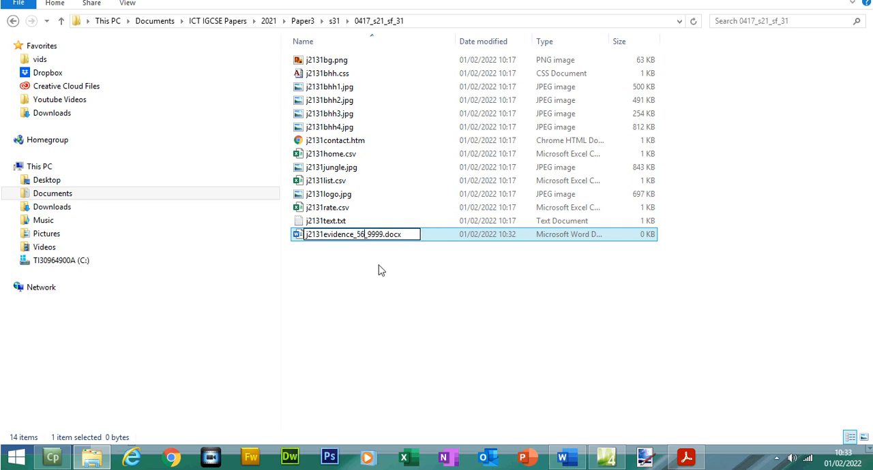
drag(393, 237, 380, 236)
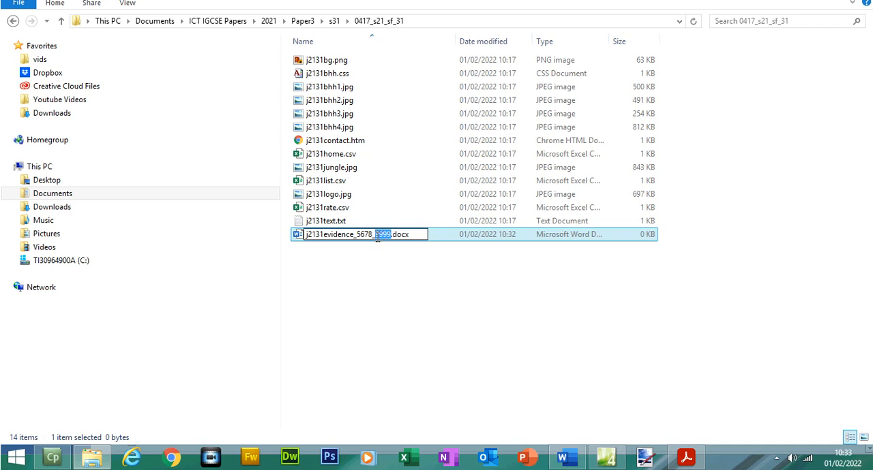
text(1234)
key(Return)
click(370, 261)
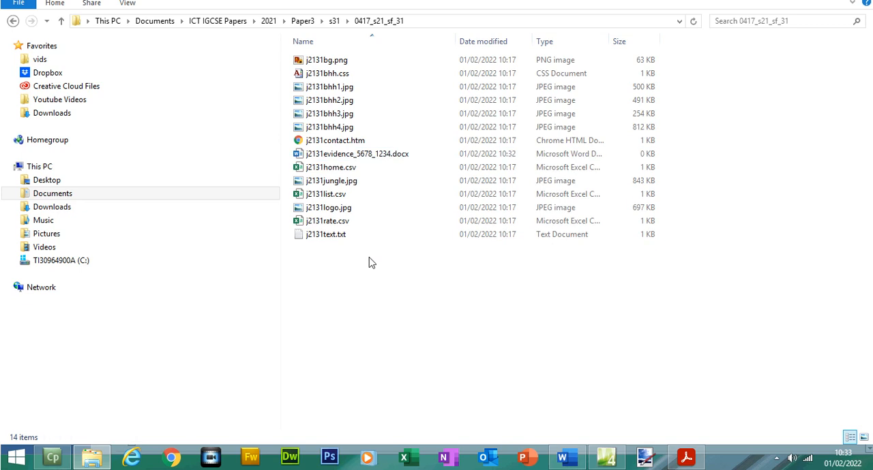
Open the evidence document in Word and maximise its window after rechecking the candidate details instruction in the exam paper
double_click(366, 159)
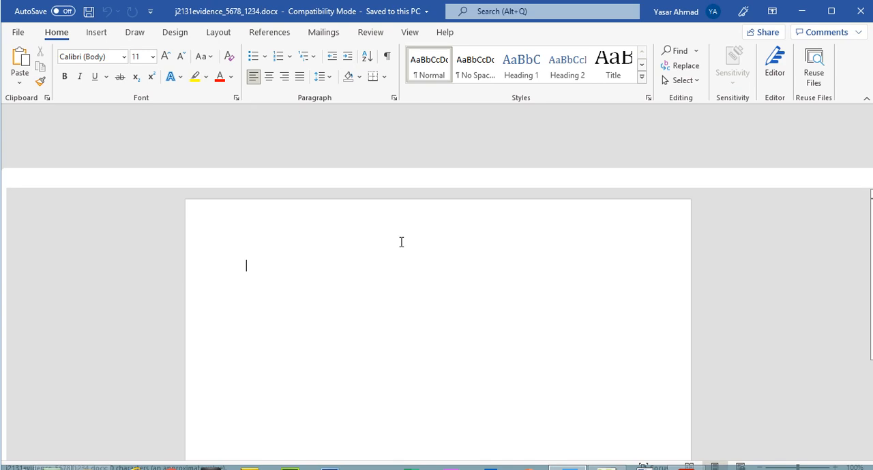
click(687, 459)
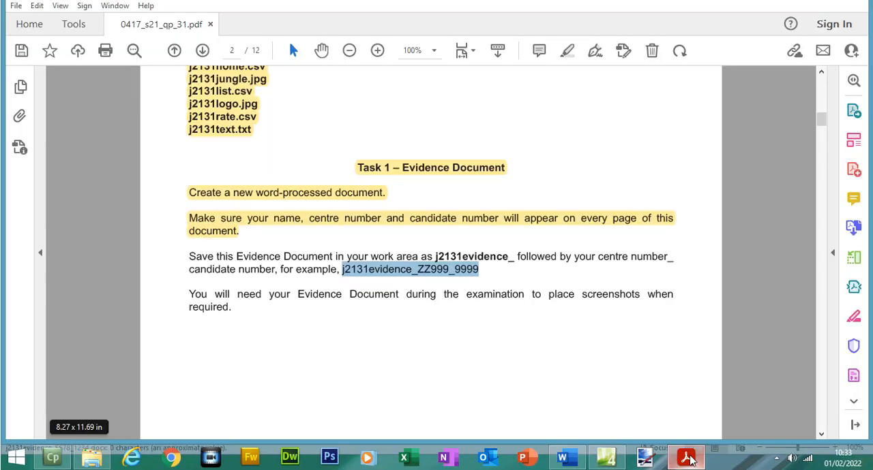
click(329, 221)
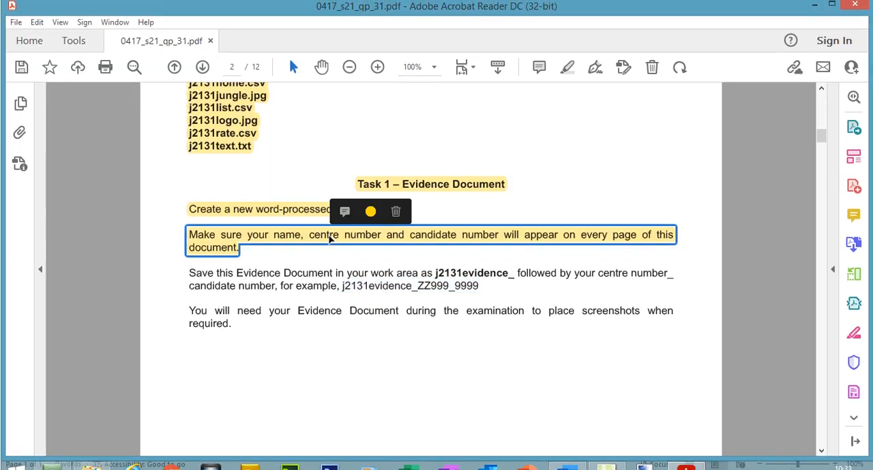
click(814, 5)
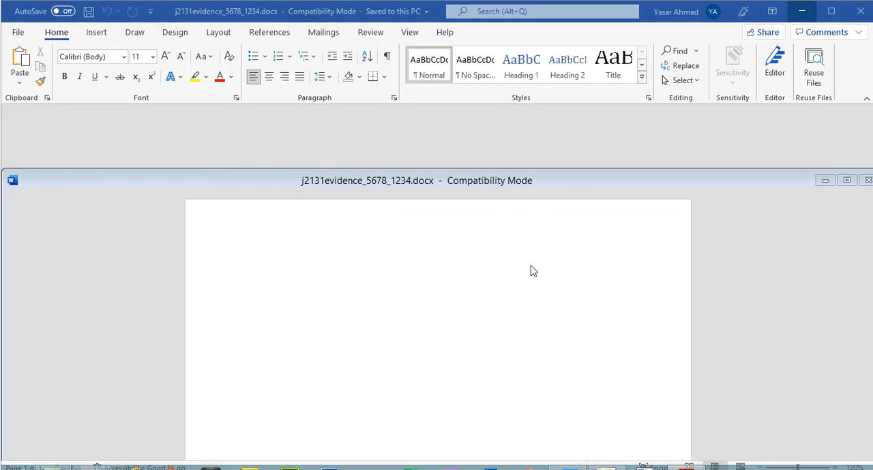
click(846, 180)
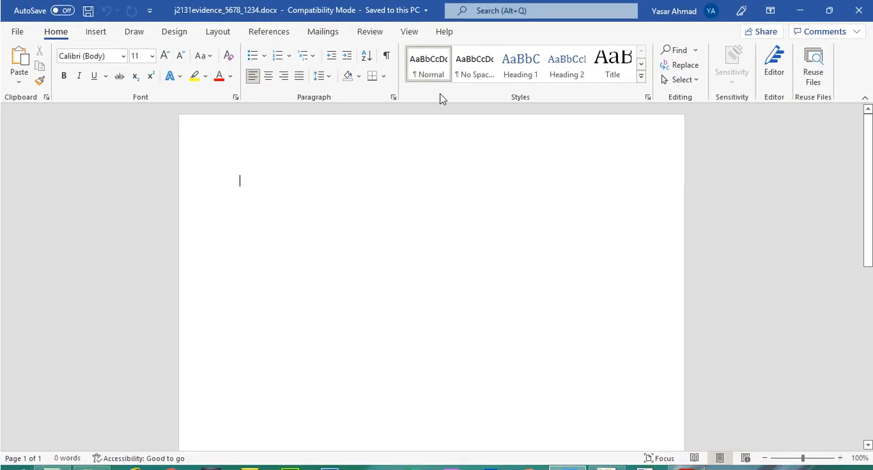
Insert a three-column header into the evidence document
click(103, 36)
click(645, 49)
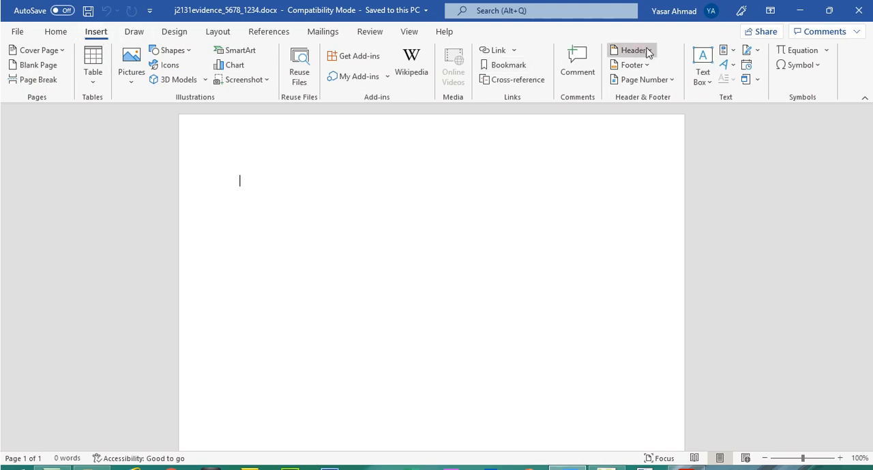
click(671, 190)
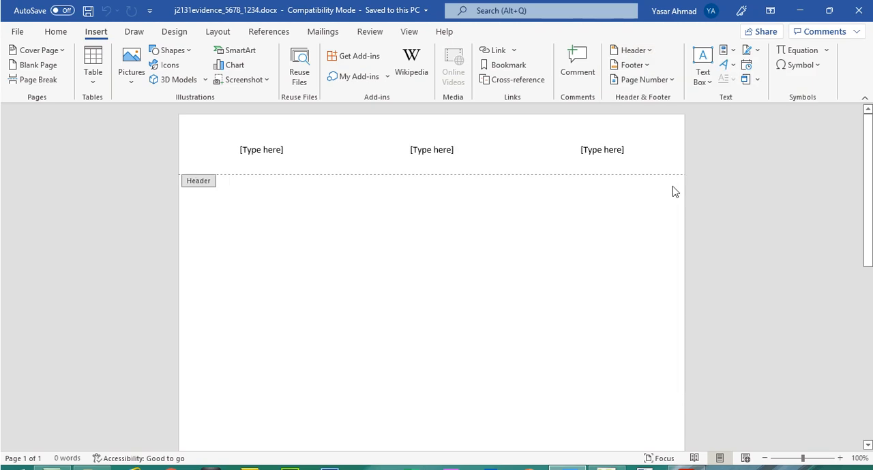
Fill the header with the candidate's full name, centre number and candidate number, close the header, and save the document
click(268, 152)
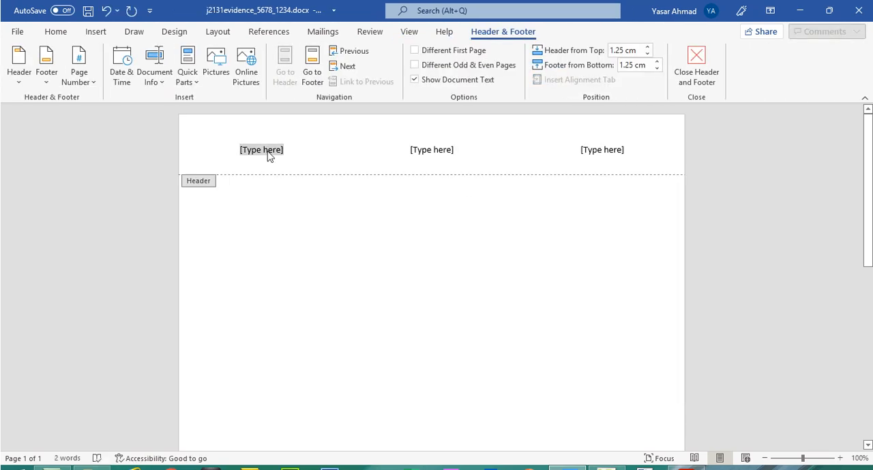
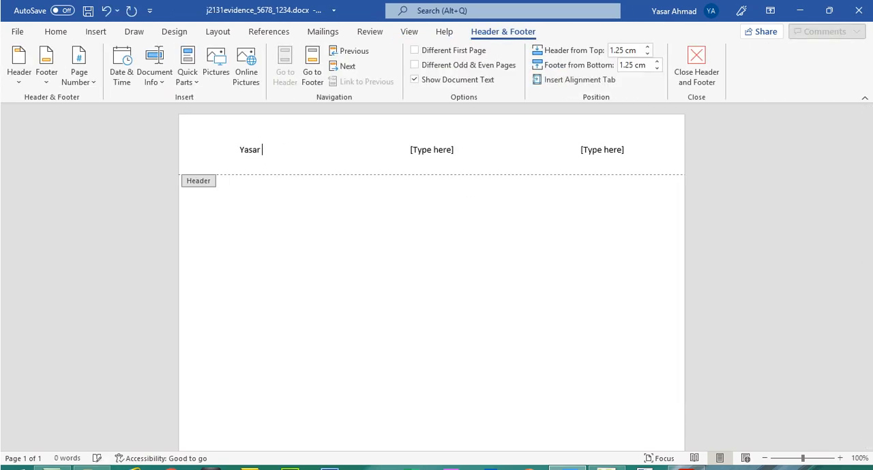
click(414, 150)
text(5678)
click(594, 151)
text(1234)
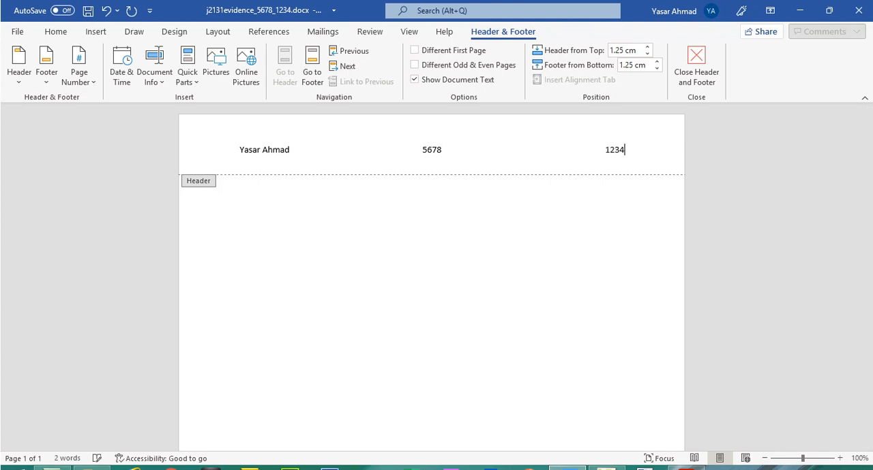
click(696, 68)
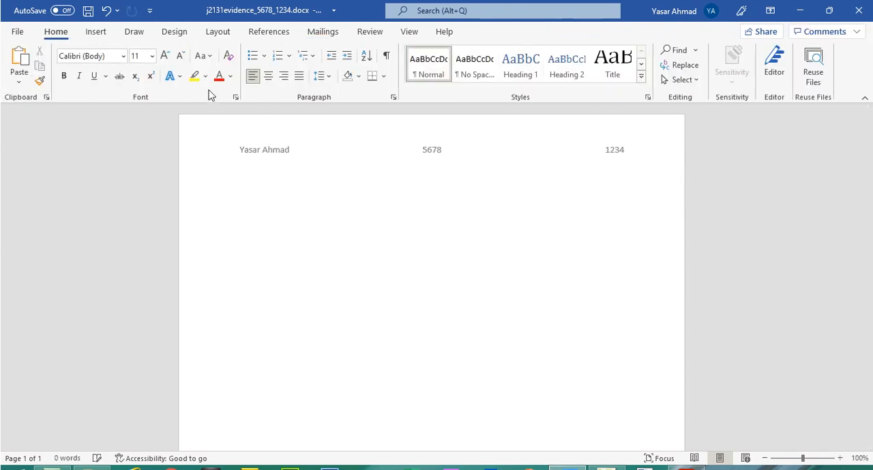
click(87, 12)
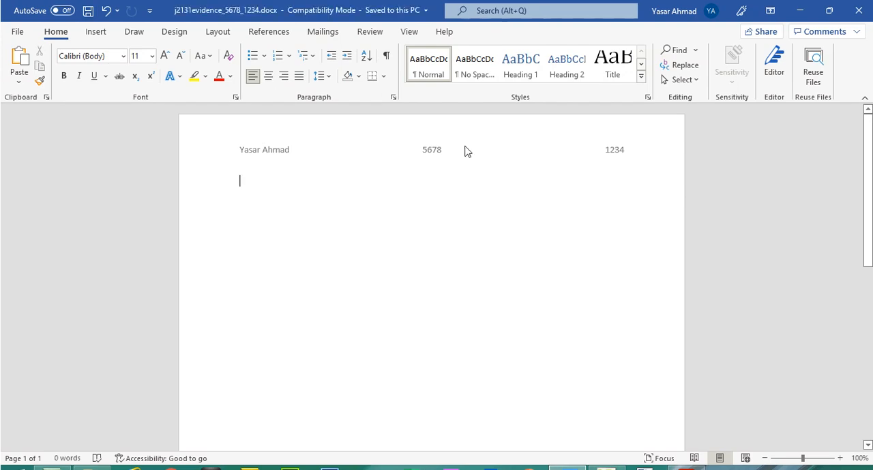
Return to the exam paper in Acrobat Reader and highlight the Task 1 instructions about saving the Evidence Document and placing screenshots
click(686, 469)
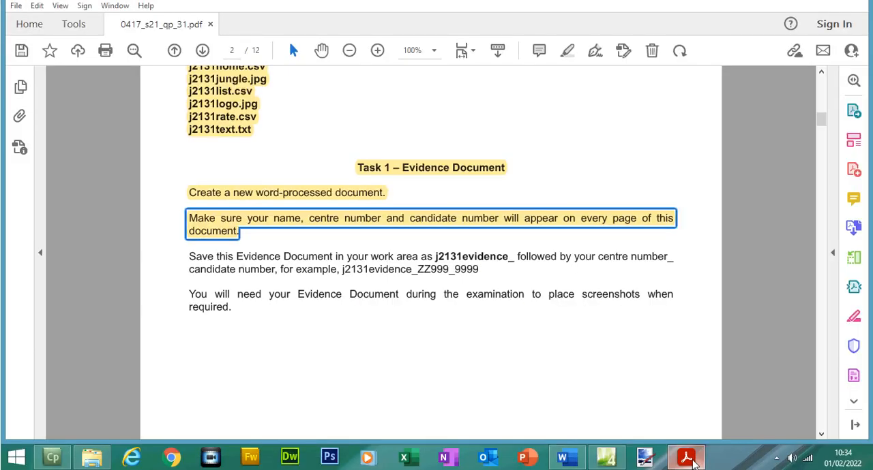
drag(189, 257, 485, 273)
click(566, 71)
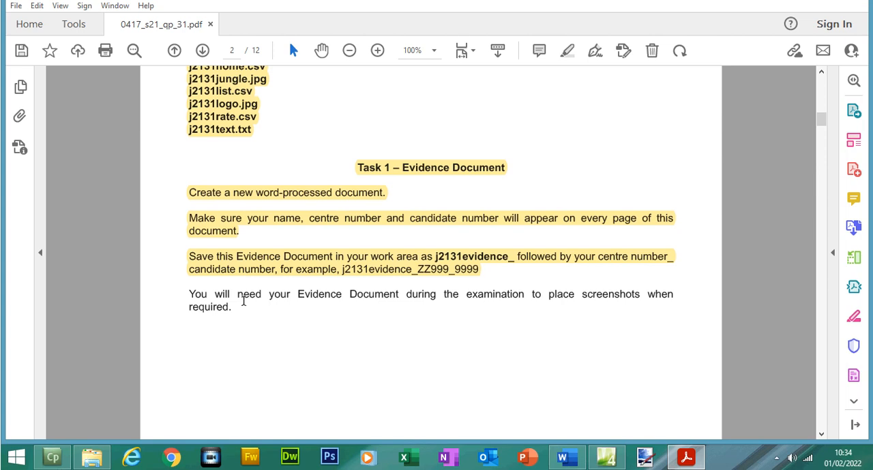
drag(189, 293, 235, 310)
click(565, 71)
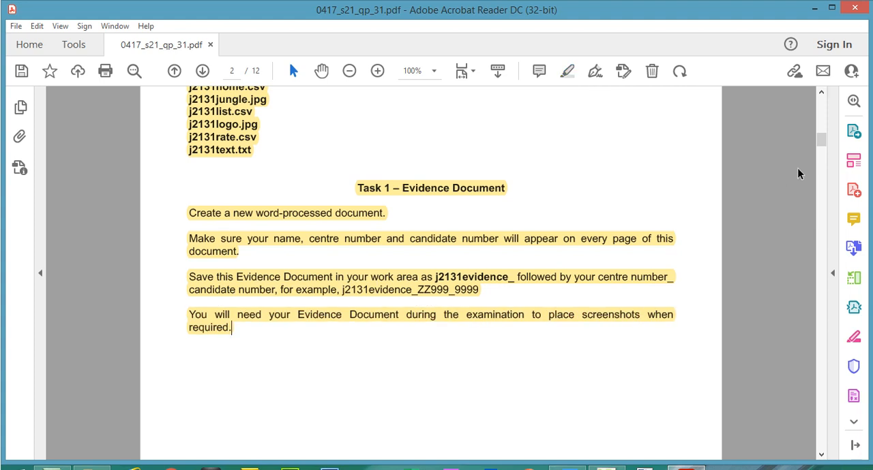
Go to page 3 of the exam paper and highlight the "Task 2 – File Management" heading
scroll(827, 148, down, 2)
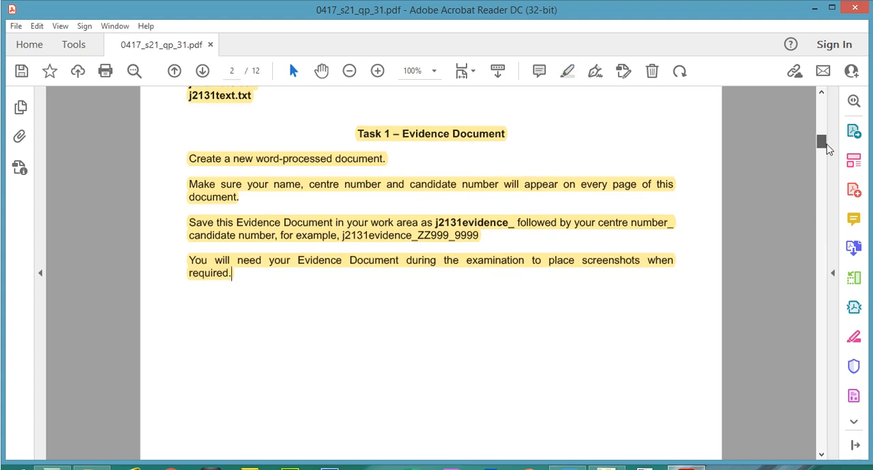
drag(827, 149, 826, 169)
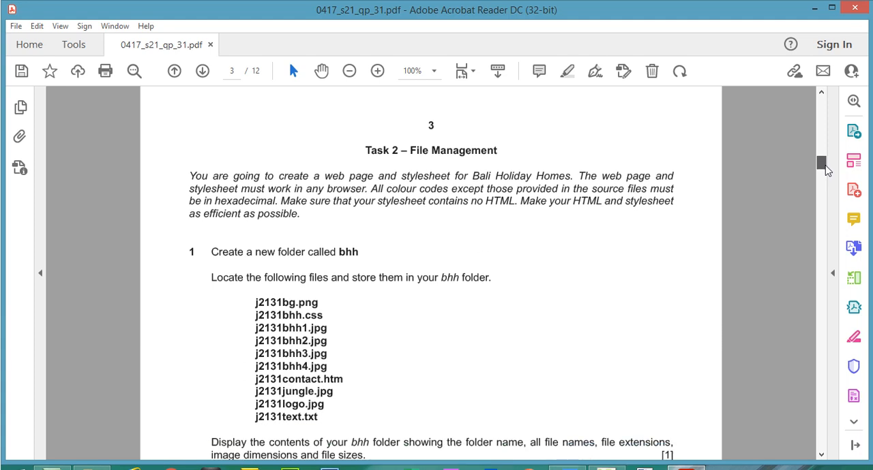
drag(364, 151, 496, 151)
click(508, 128)
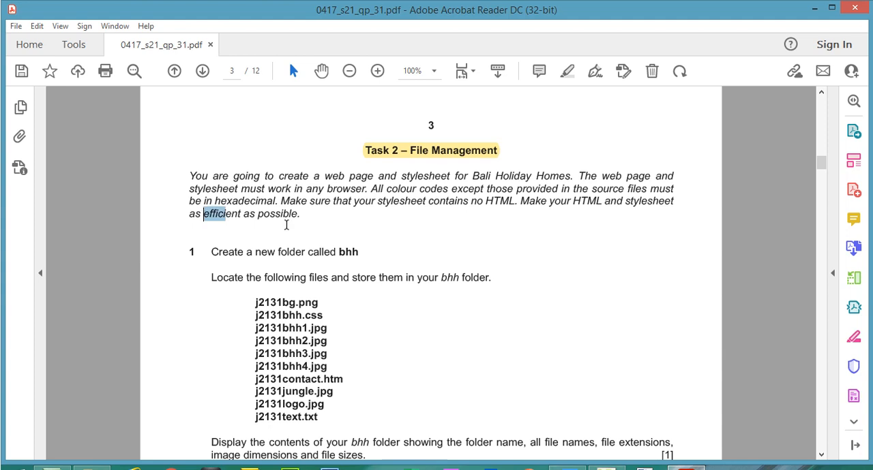
Highlight "efficient as possible." in the Task 2 introduction and set that highlight's colour to green
drag(203, 215, 299, 225)
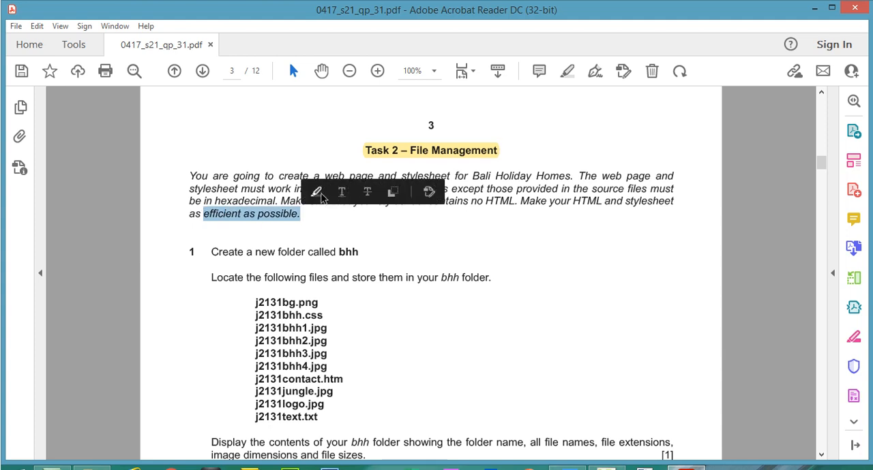
click(315, 192)
click(298, 214)
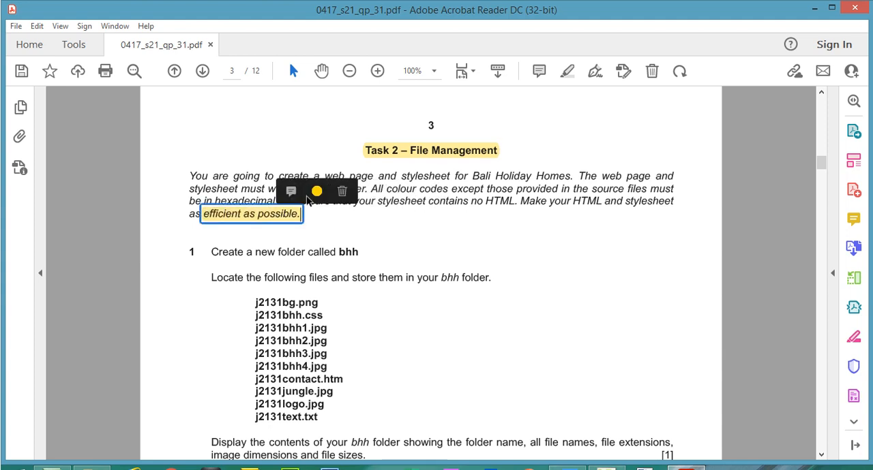
click(316, 192)
click(372, 140)
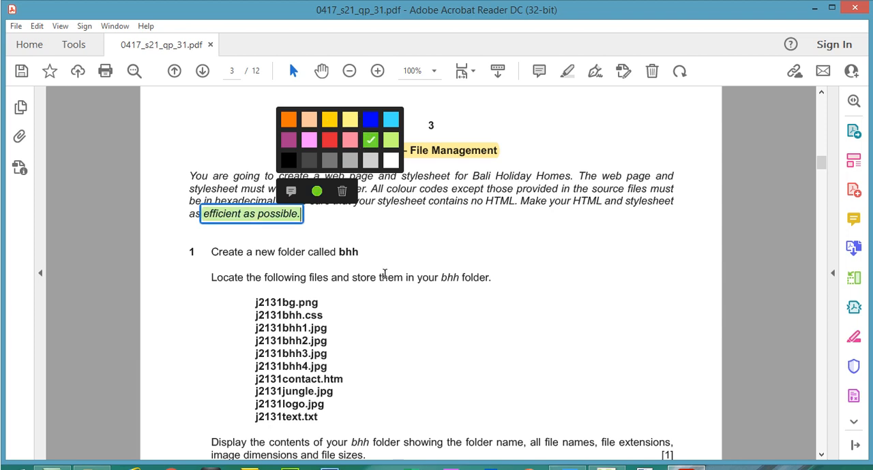
click(375, 216)
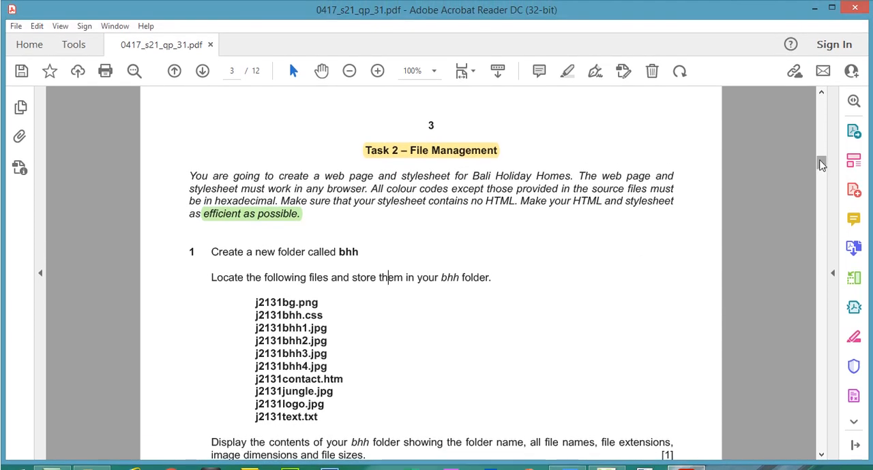
Switch to File Explorer and create a new folder named bhh in the 0417_s21_sf_31 folder
scroll(821, 152, down, 2)
scroll(821, 169, down, 1)
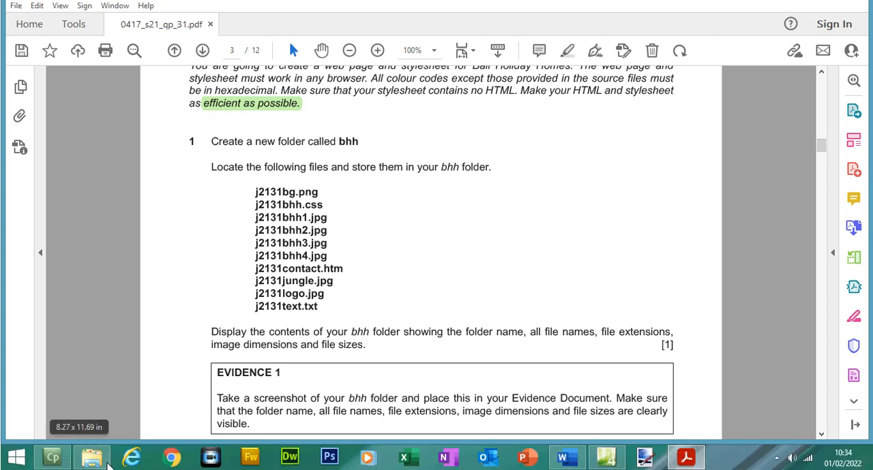
click(92, 457)
right_click(363, 300)
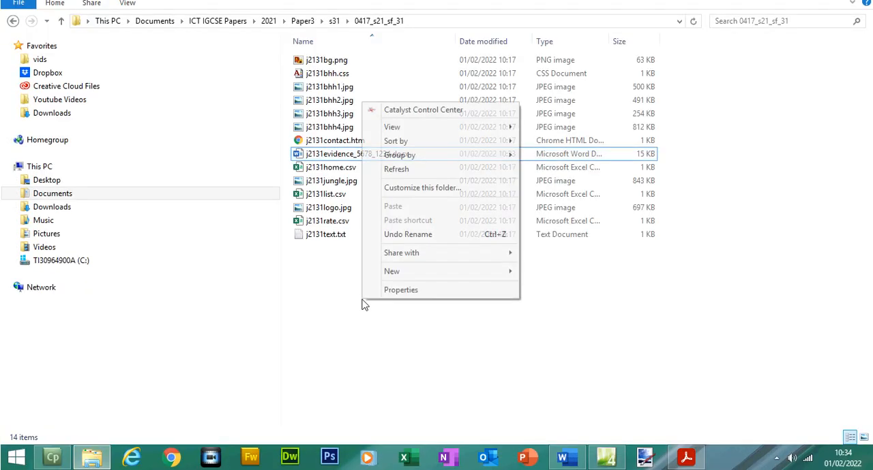
mouse_move(417, 272)
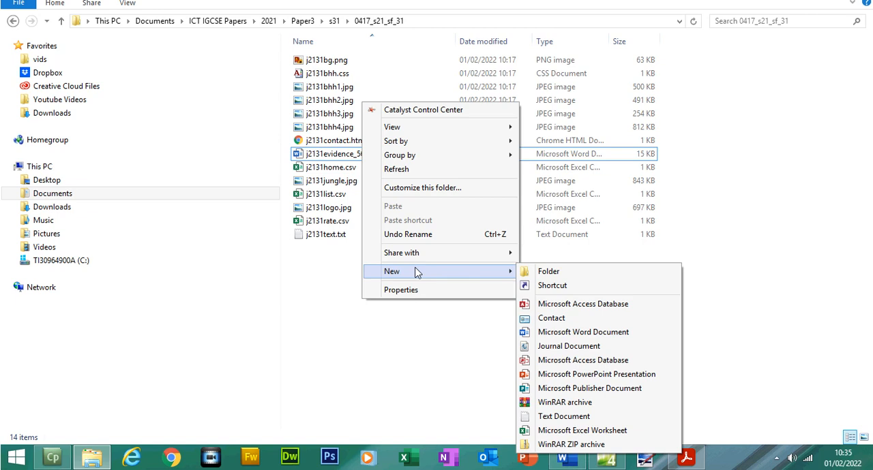
click(539, 272)
text(bhh)
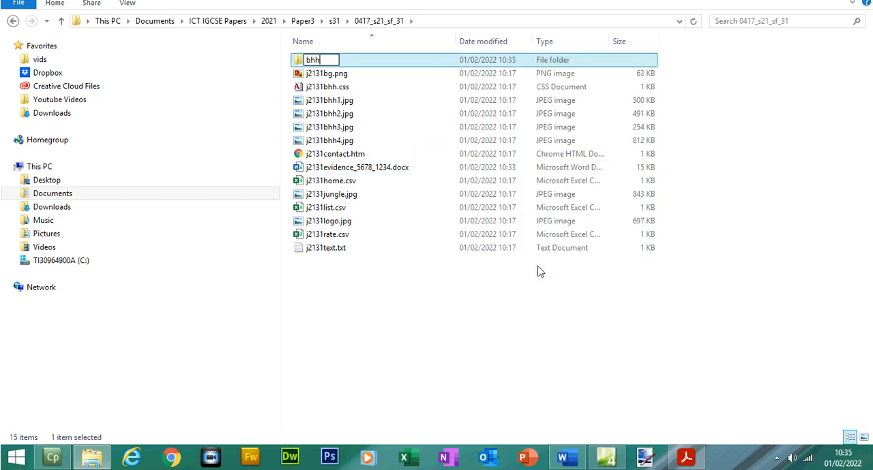
click(526, 304)
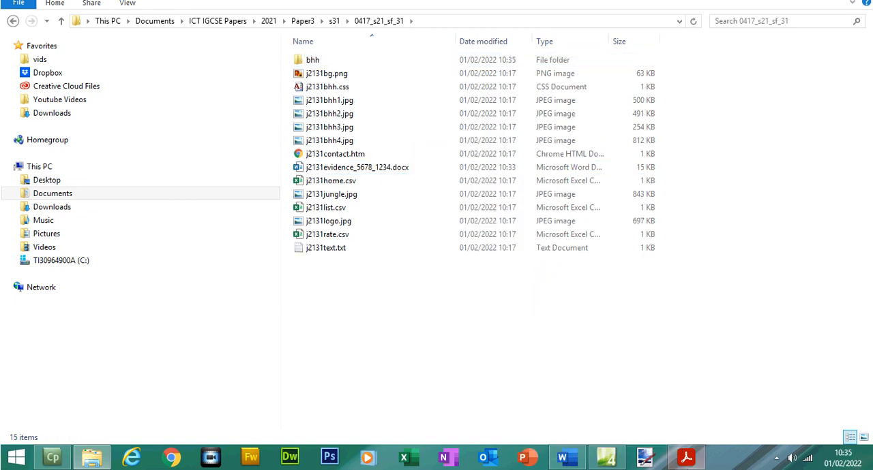
Return to Acrobat Reader and highlight "Locate the following files and store them in your bhh folder" in golden yellow
click(685, 456)
drag(211, 166, 485, 192)
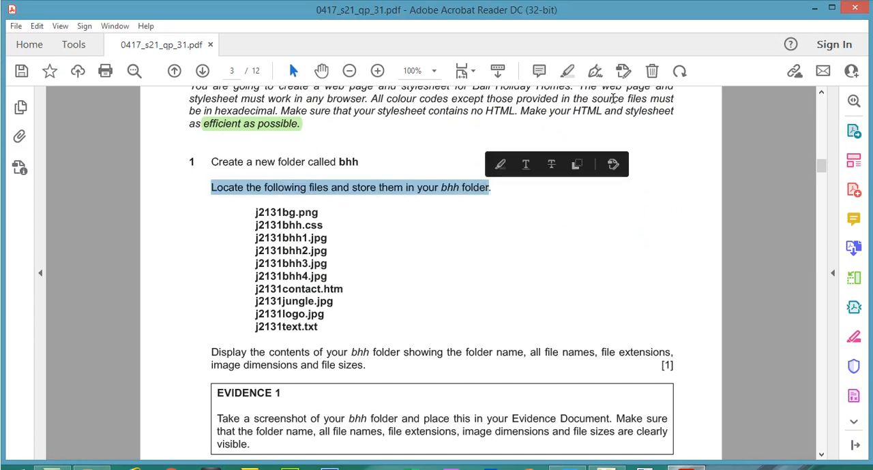
click(569, 68)
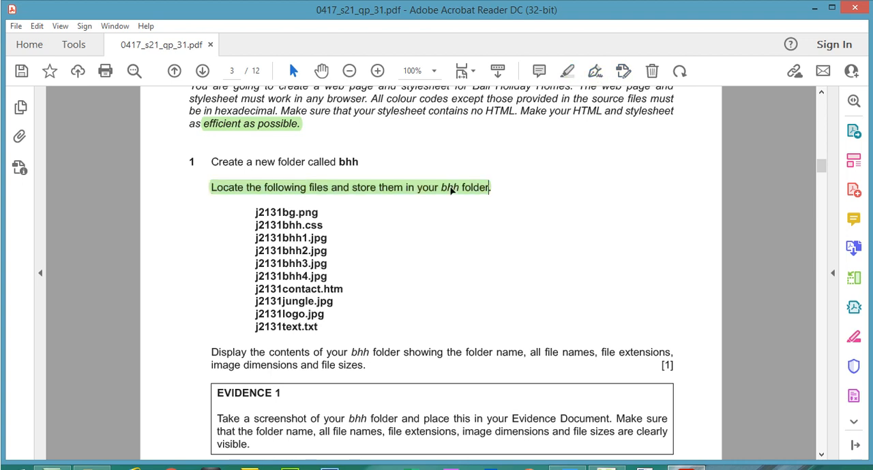
click(453, 189)
click(493, 164)
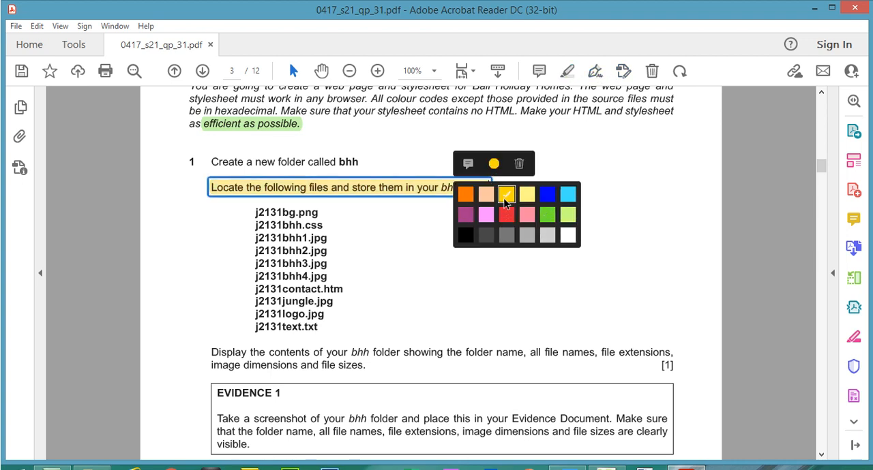
click(465, 236)
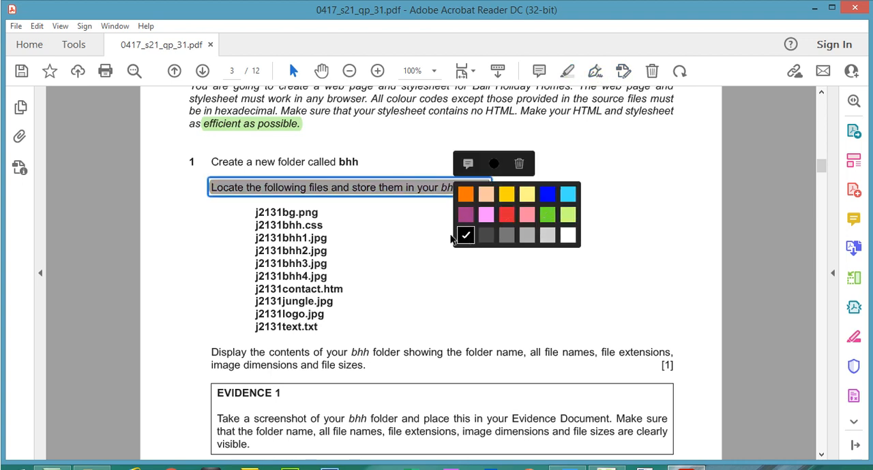
click(505, 194)
Highlight the folder name bhh and the file names j2131bg.png and j2131bhh.css in question 1
drag(339, 162, 356, 162)
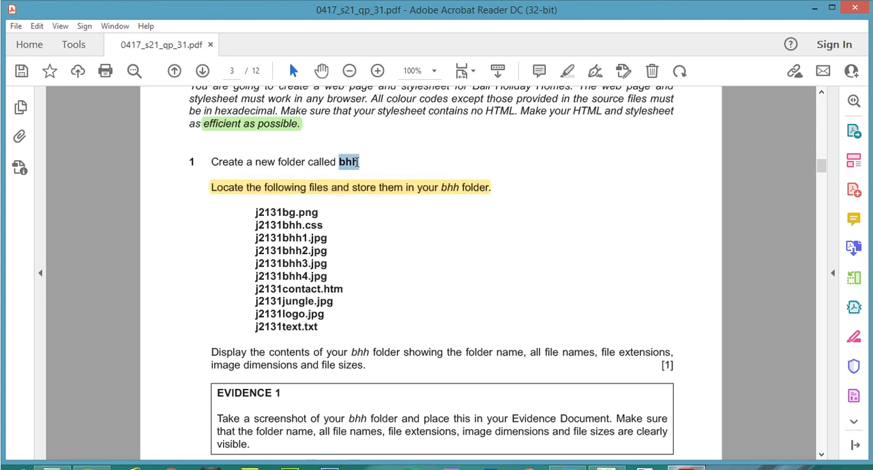
click(326, 202)
drag(256, 213, 312, 224)
click(567, 70)
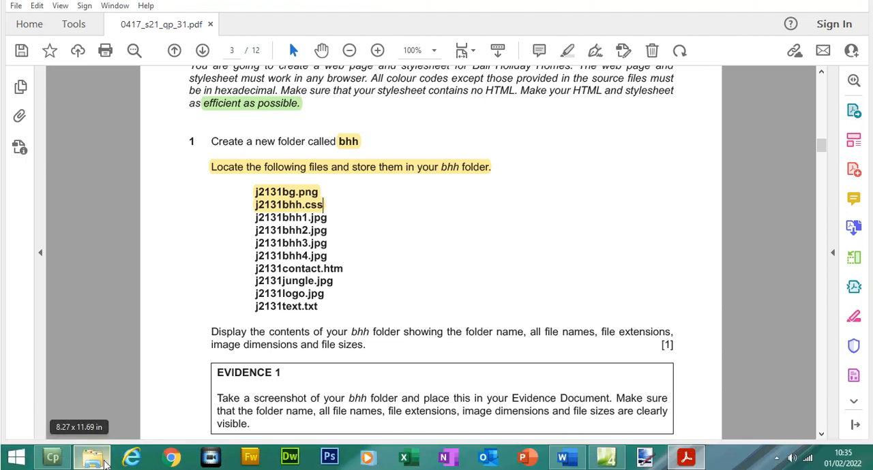
Switch to File Explorer and move j2131bg.png and j2131bhh.css into the bhh folder
click(94, 459)
click(341, 85)
click(343, 100)
key(Up)
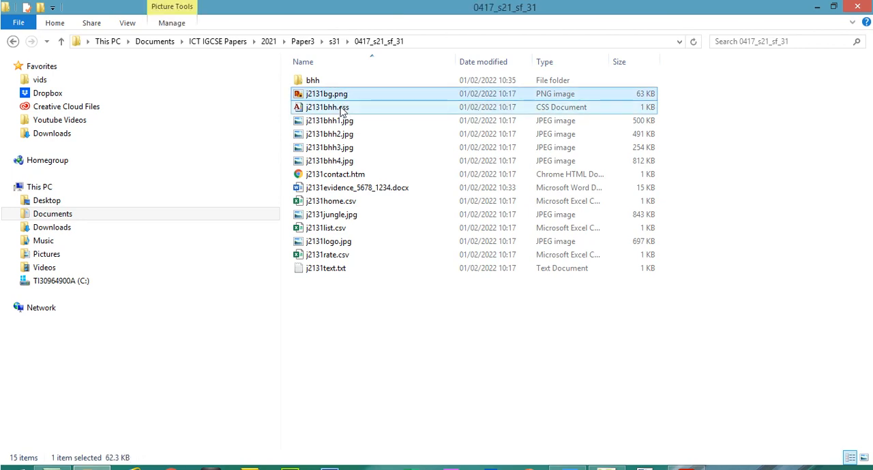
ctrl+click(342, 109)
drag(343, 109, 315, 86)
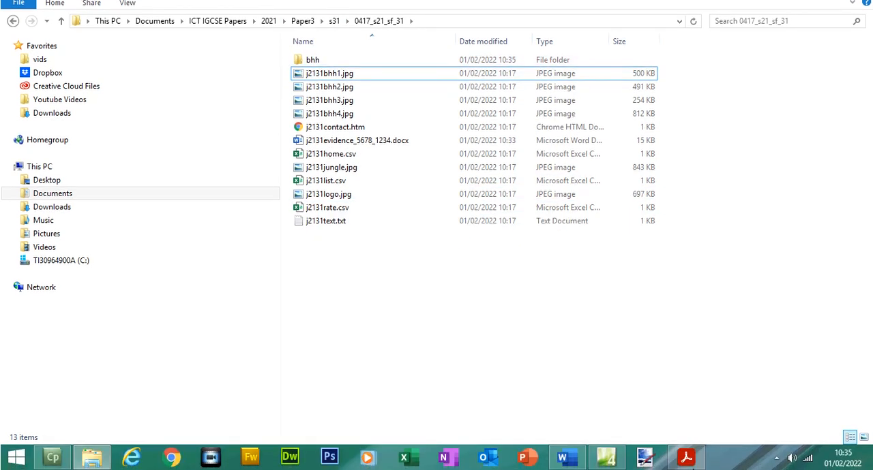
Return to the exam paper and highlight the file names j2131bhh1.jpg to j2131bhh4.jpg
click(687, 468)
drag(256, 218, 327, 257)
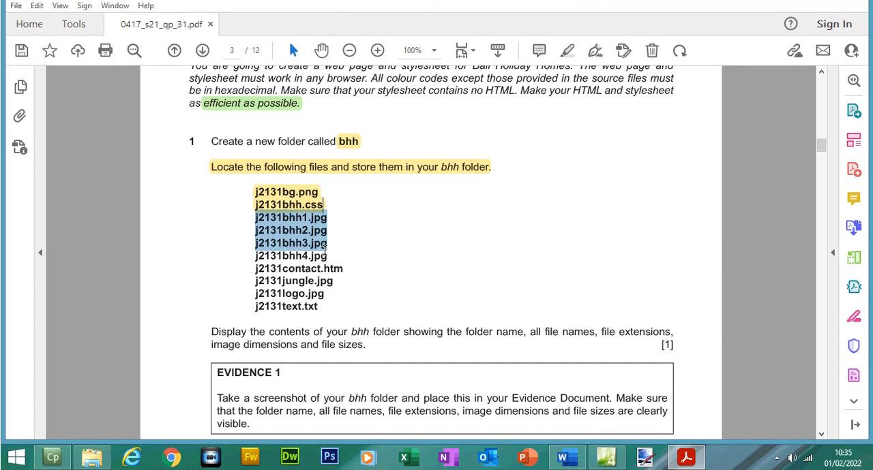
click(341, 234)
Switch to File Explorer and move j2131bhh1.jpg to j2131bhh4.jpg into the bhh folder
click(93, 458)
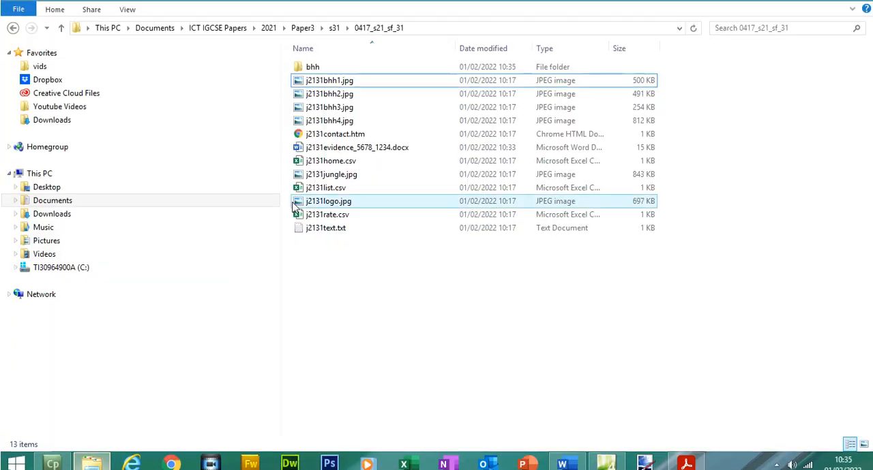
click(347, 73)
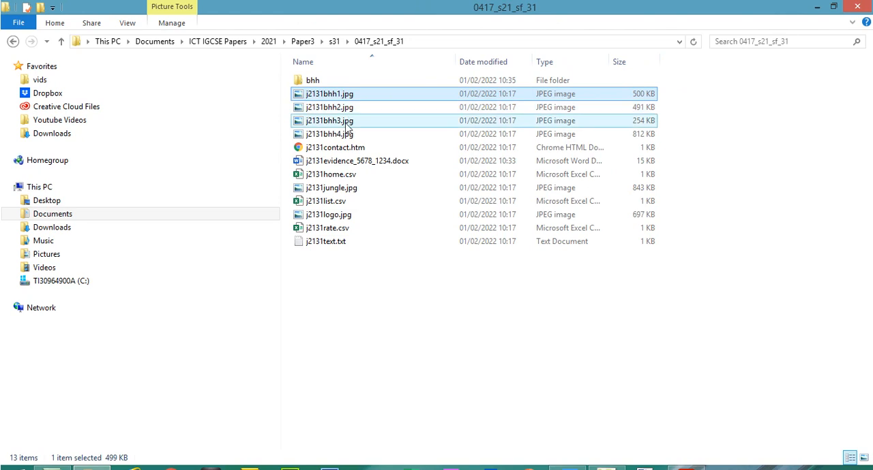
shift+click(349, 121)
shift+click(350, 134)
drag(344, 103, 313, 88)
Select j2131contact.htm in the exam paper's file list, then move that file into the bhh folder in File Explorer
click(685, 457)
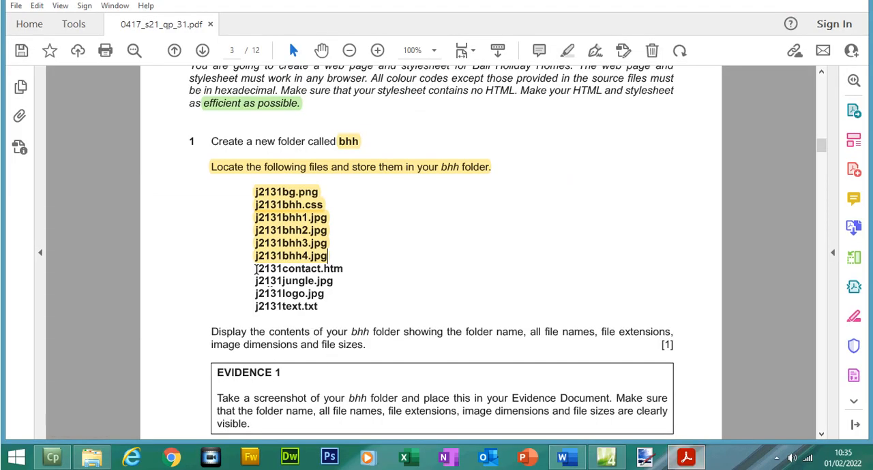
drag(256, 268, 342, 270)
click(92, 457)
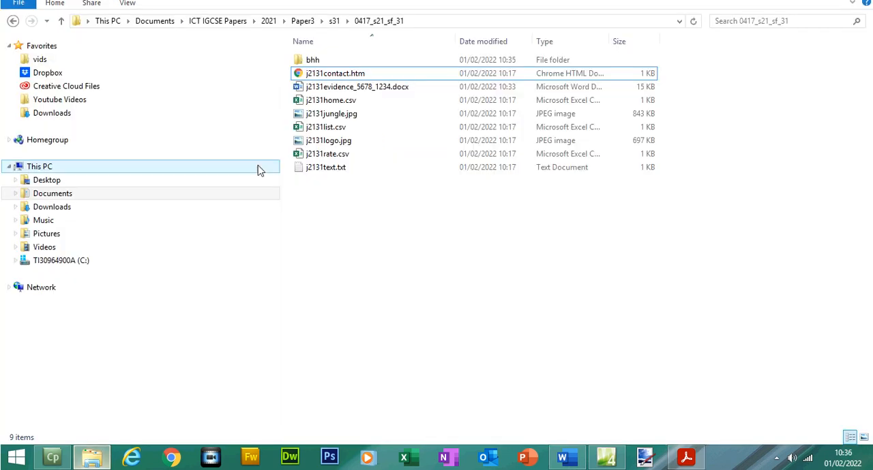
drag(370, 93, 319, 81)
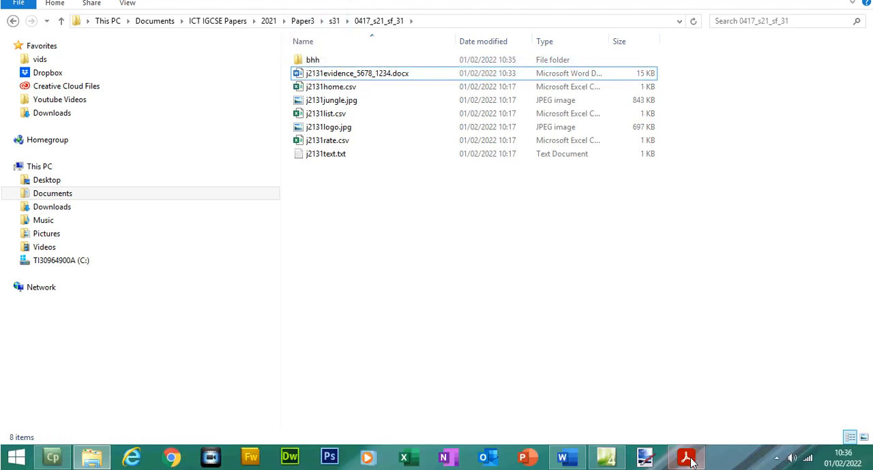
Recheck the exam paper's file list and move j2131jungle.jpg, j2131logo.jpg and j2131text.txt into the bhh folder
click(687, 457)
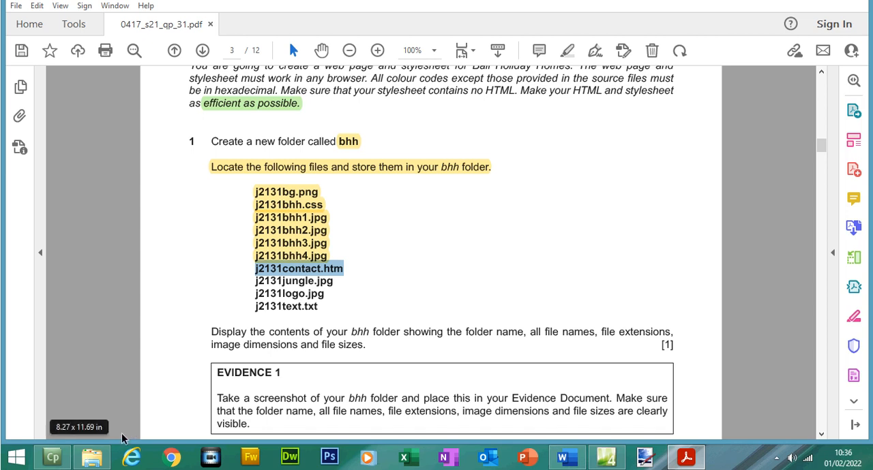
click(91, 457)
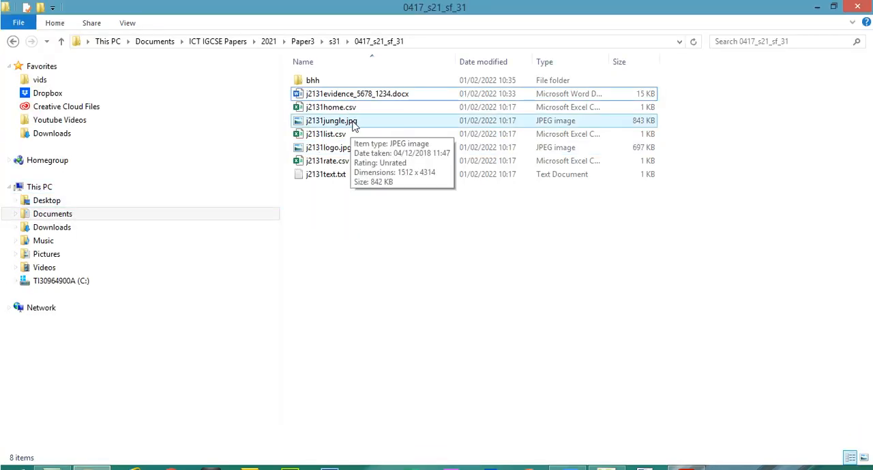
click(352, 123)
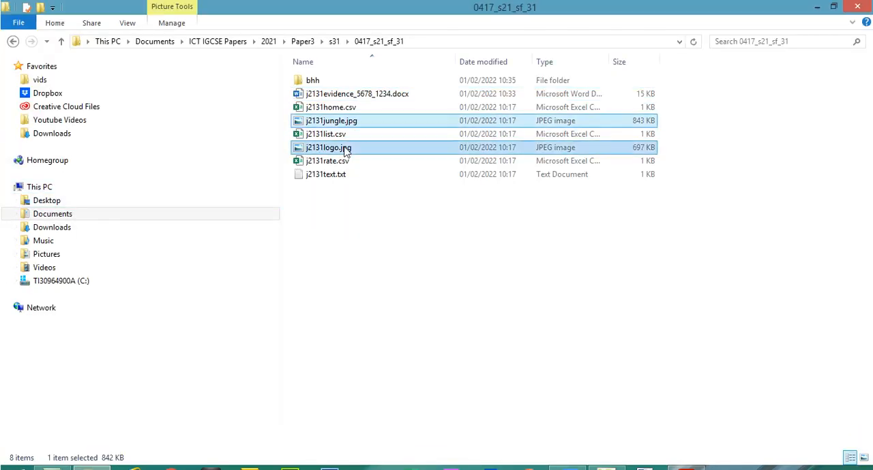
ctrl+click(345, 150)
ctrl+click(343, 174)
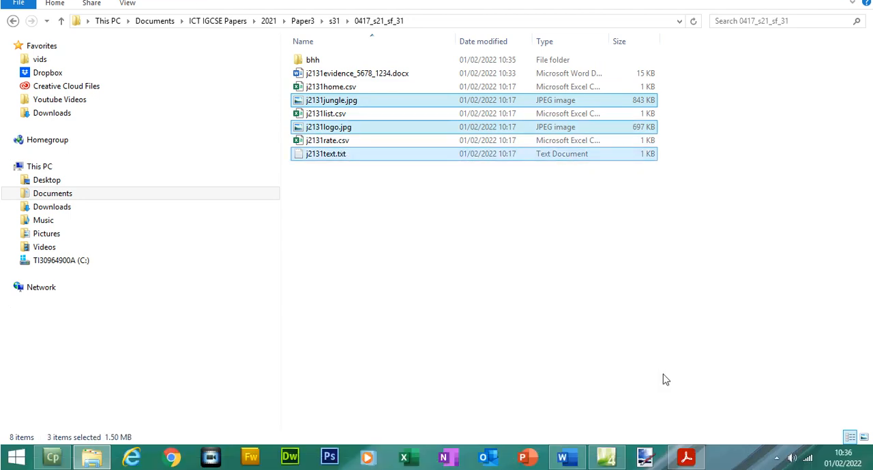
click(678, 462)
click(677, 464)
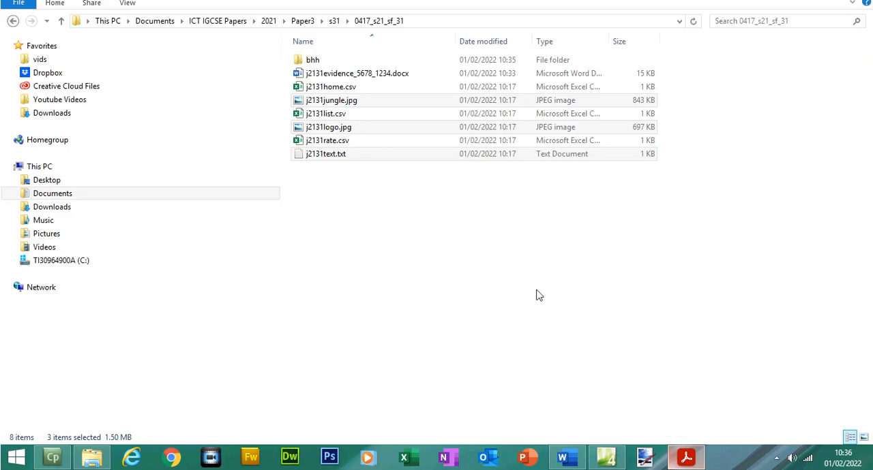
drag(319, 99, 315, 82)
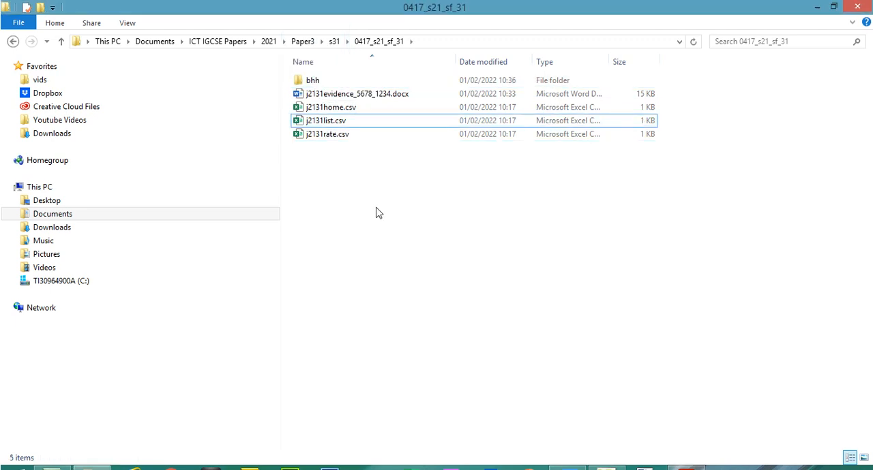
Open the bhh folder and display its contents in Details view
click(327, 116)
shift+click(328, 139)
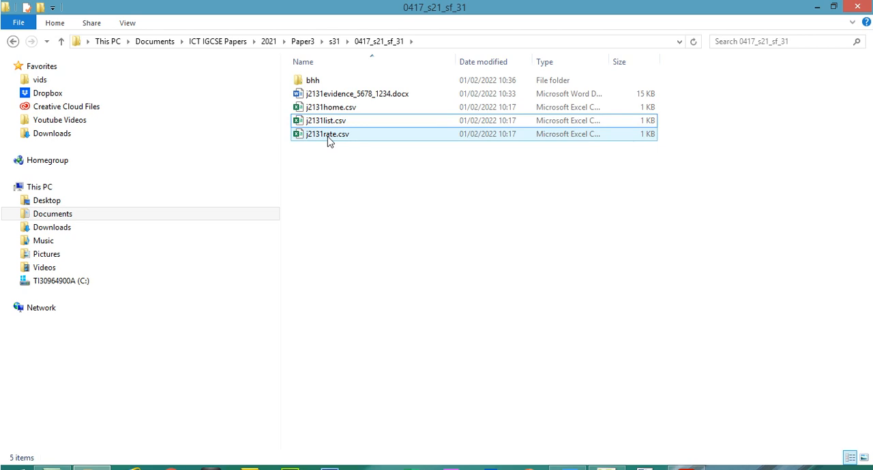
double_click(315, 81)
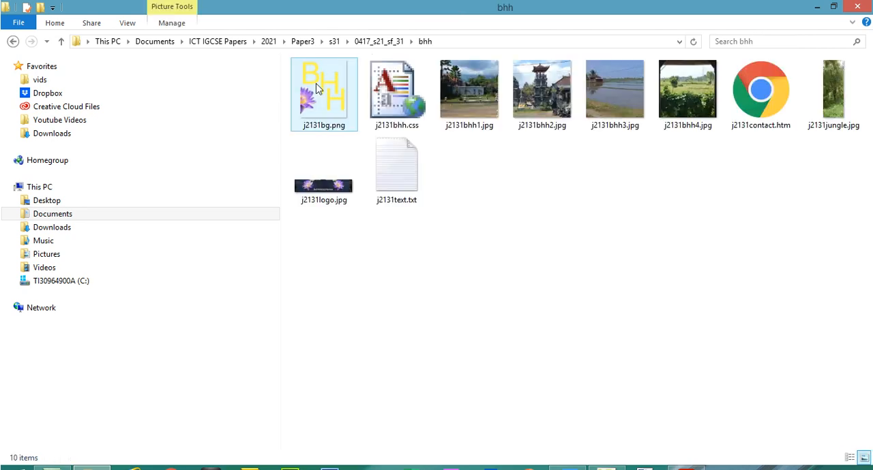
right_click(485, 215)
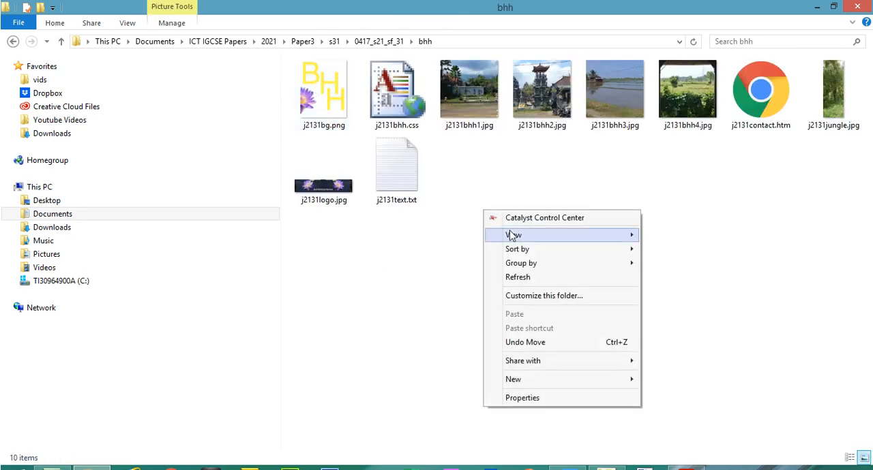
mouse_move(512, 233)
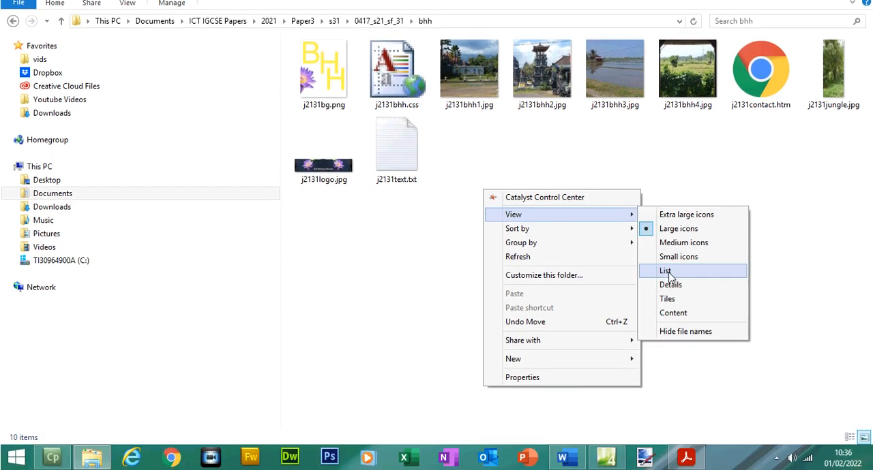
click(670, 285)
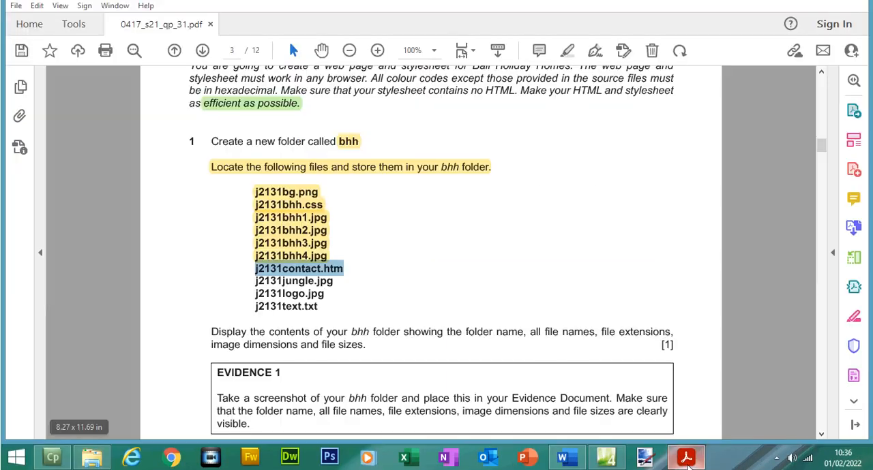
Switch to the exam paper and highlight the file names j2131contact.htm, j2131jungle.jpg, j2131logo.jpg and j2131text.txt
click(686, 457)
click(328, 301)
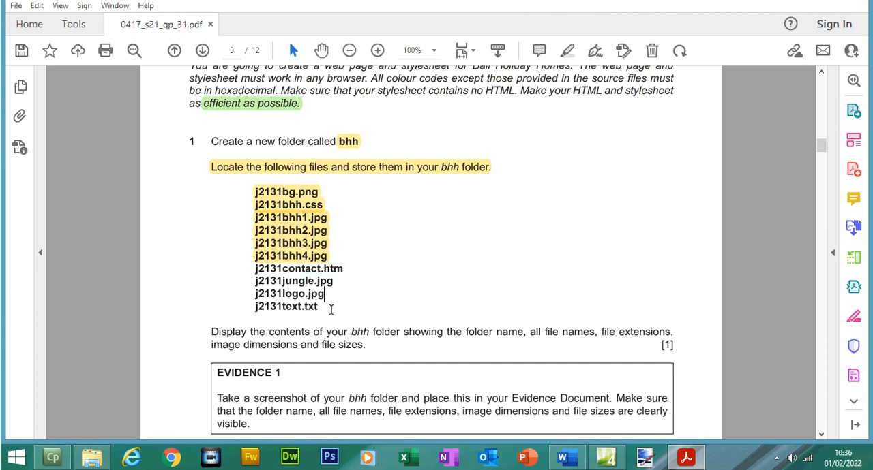
drag(309, 301, 268, 282)
click(324, 307)
drag(322, 307, 261, 276)
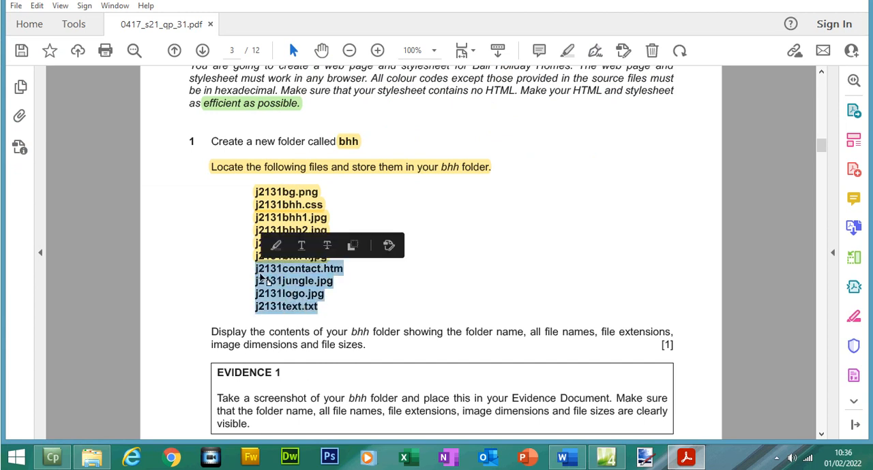
click(279, 247)
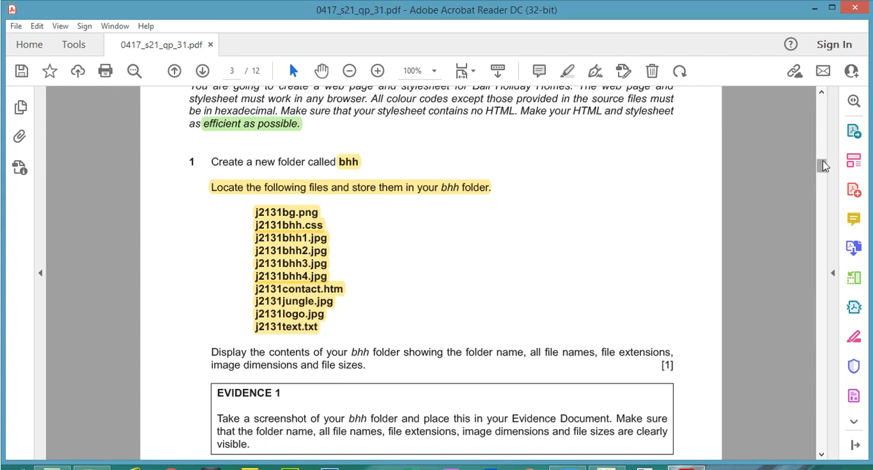
Read the Evidence 1 instructions, return to the bhh folder in File Explorer, and replace the Tags column with Dimensions
drag(822, 141, 822, 144)
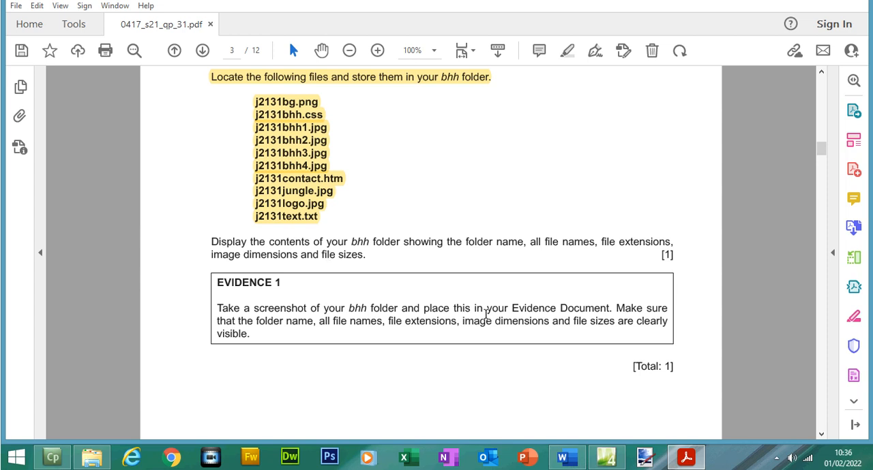
click(91, 457)
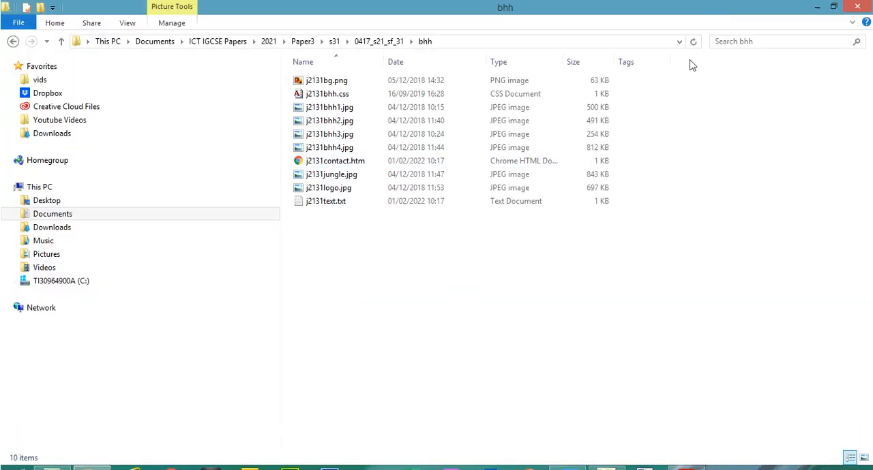
right_click(691, 65)
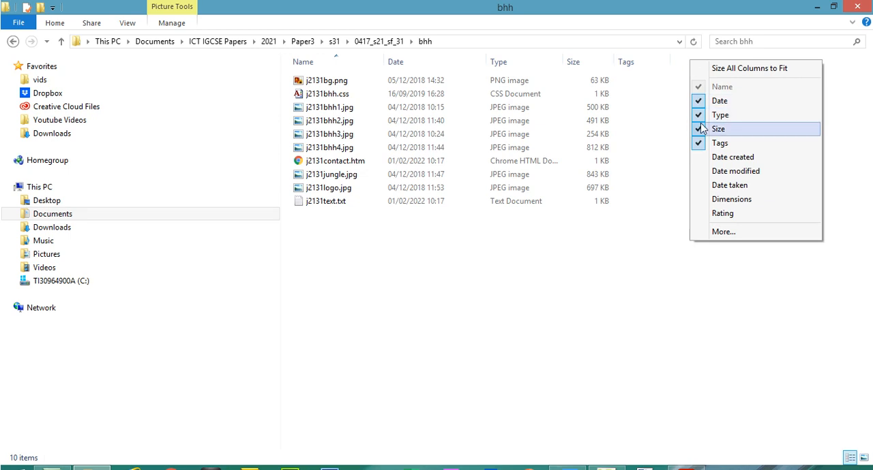
click(720, 200)
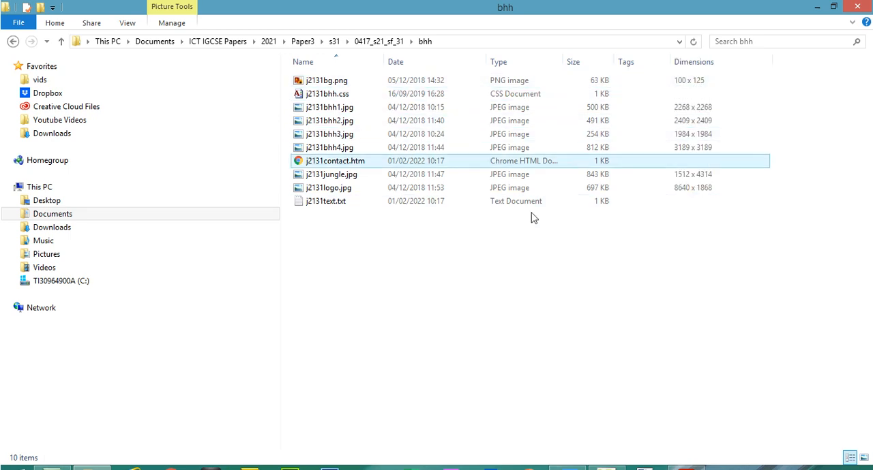
right_click(626, 62)
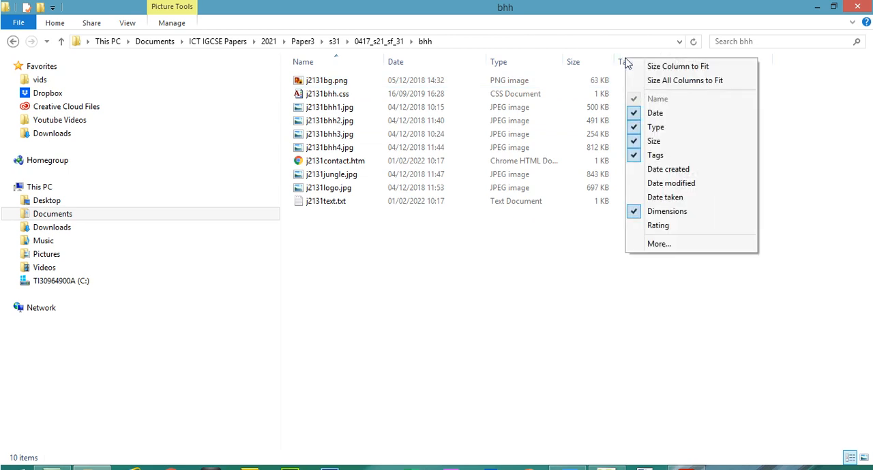
click(654, 156)
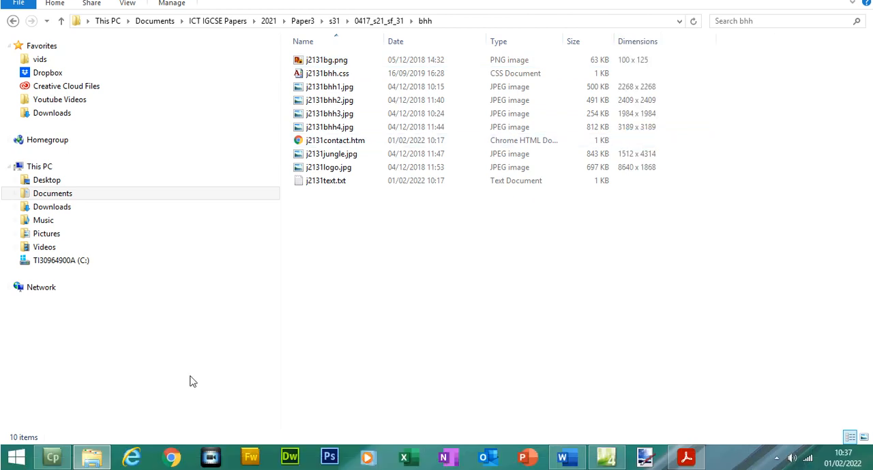
Compare the exam paper's display requirements with the bhh folder listing, checking file names, extensions, image dimensions and file sizes
click(108, 458)
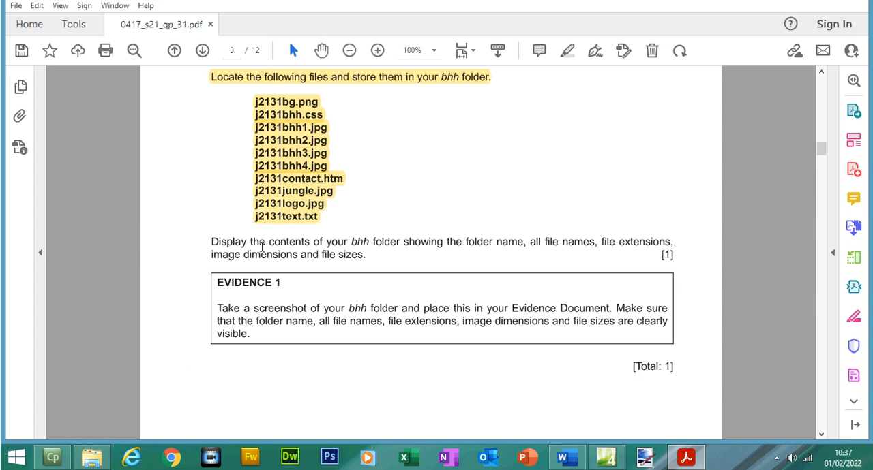
drag(320, 254, 363, 255)
click(90, 467)
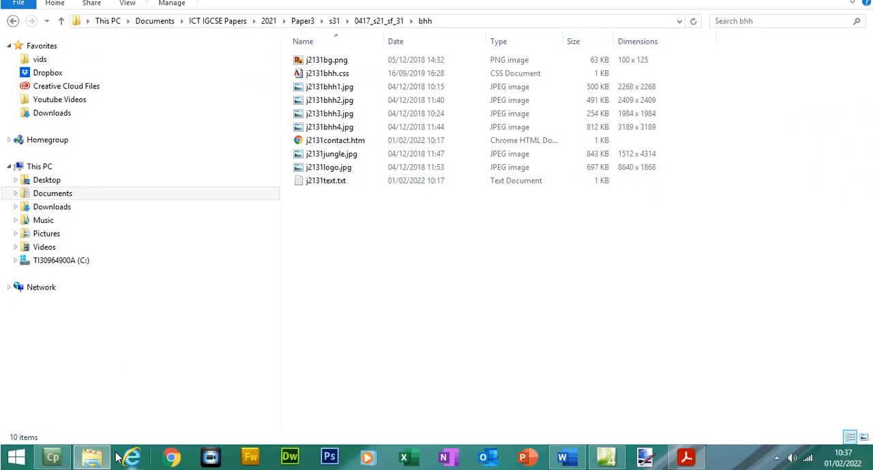
click(92, 457)
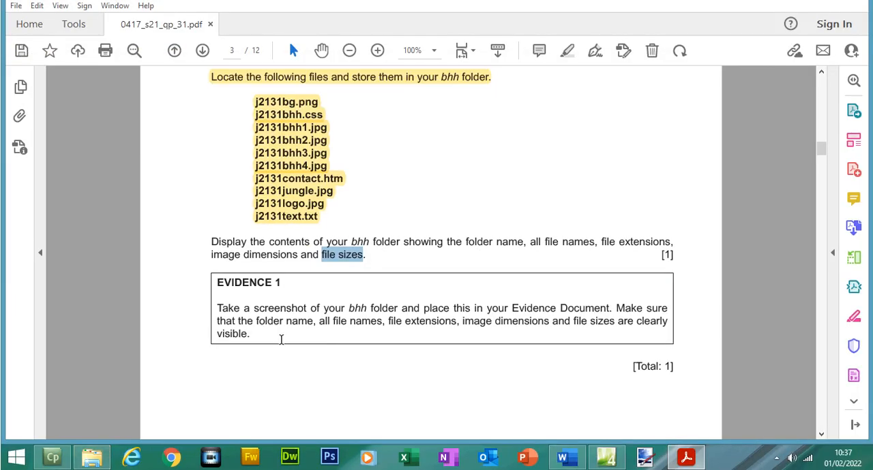
click(93, 458)
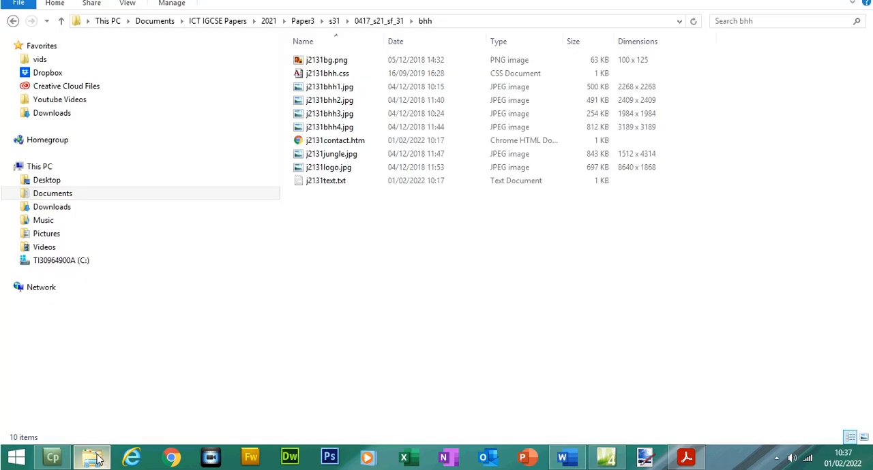
click(341, 61)
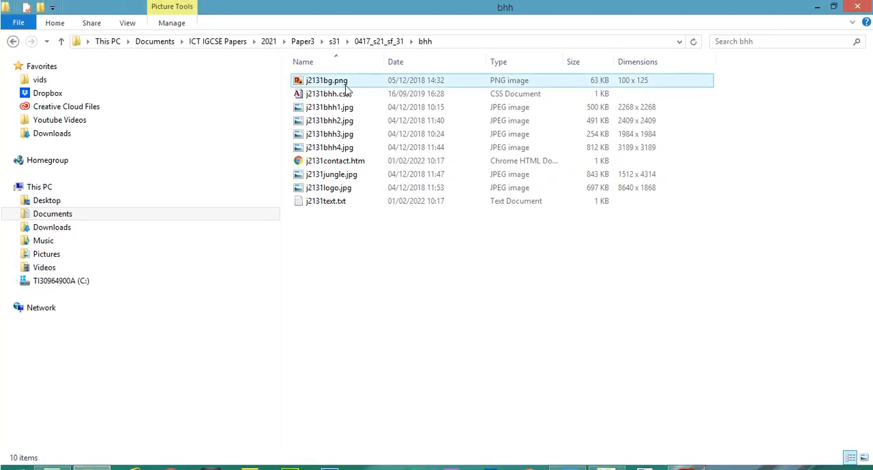
click(348, 96)
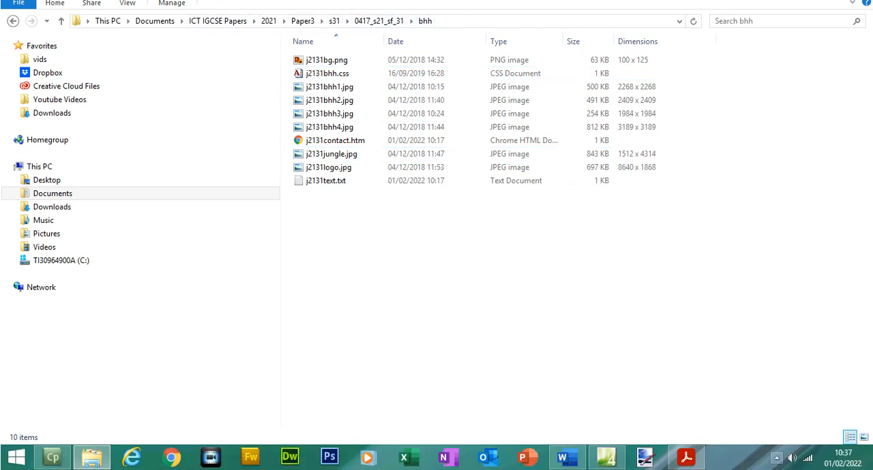
Return to the exam paper and highlight the whole EVIDENCE 1 instruction text
click(687, 462)
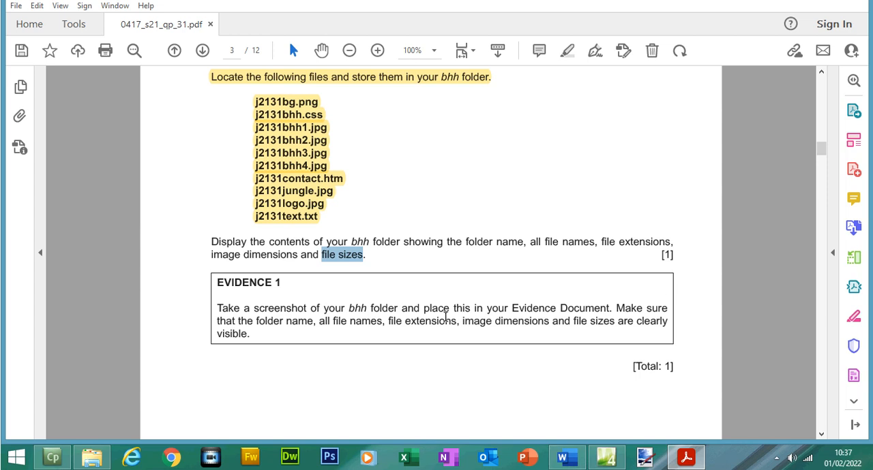
drag(217, 283, 254, 334)
click(567, 50)
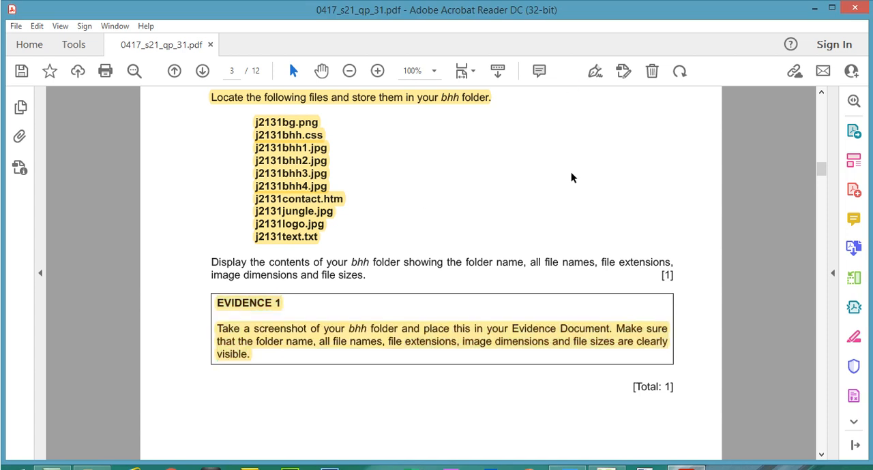
Bring back the bhh folder window and launch Snipping Tool by searching for it in Windows
click(696, 463)
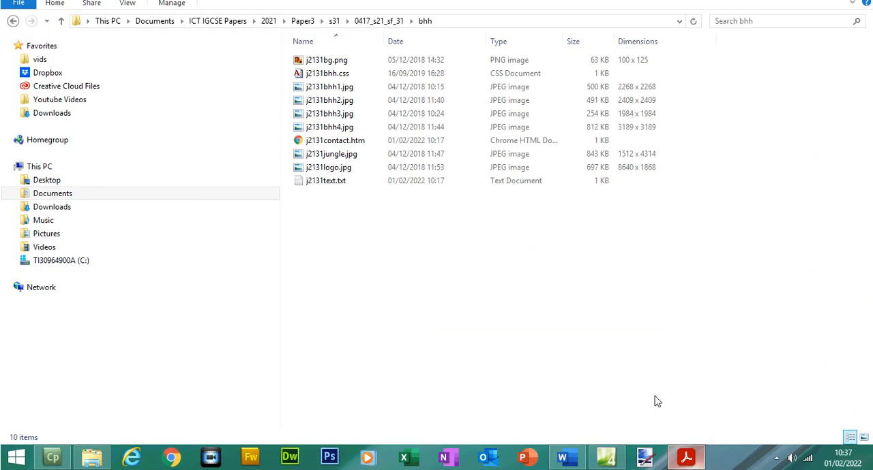
click(15, 457)
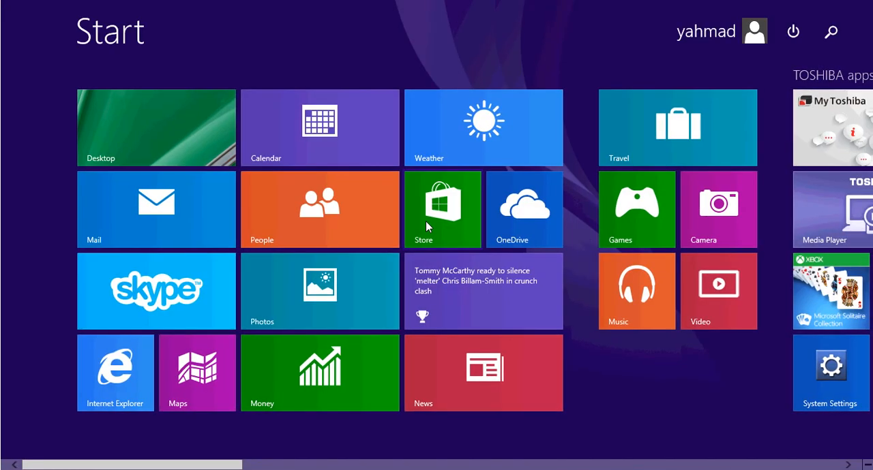
text(snipping Tool)
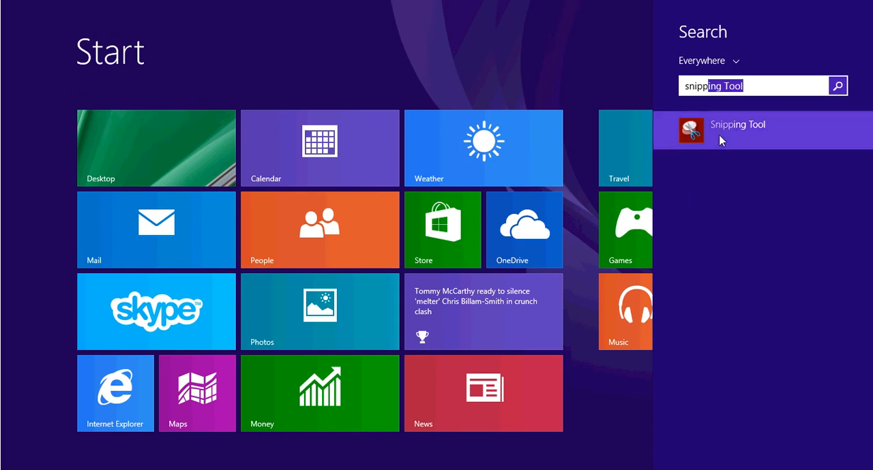
click(719, 139)
Snip the bhh folder's path and detailed file listing, and copy the capture to the clipboard
click(376, 163)
drag(185, 29, 723, 249)
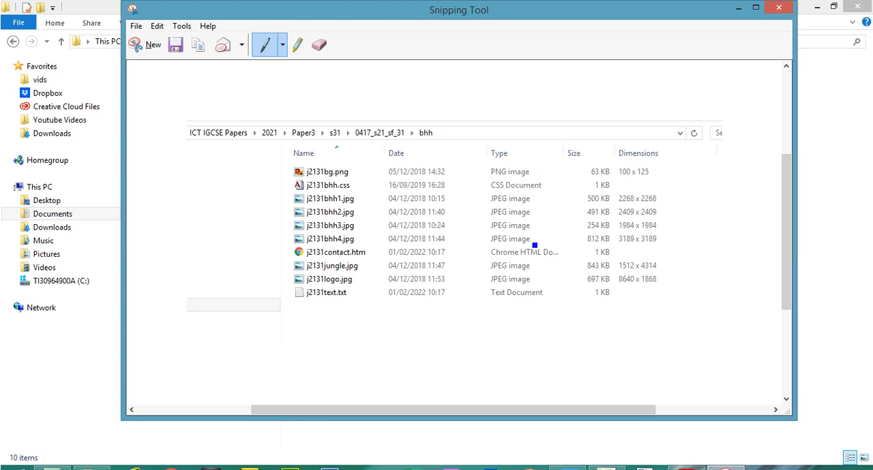
click(155, 28)
click(175, 41)
Switch to the evidence document in Word, enter the heading "Evidence 1" and paste the folder screenshot below it
click(567, 468)
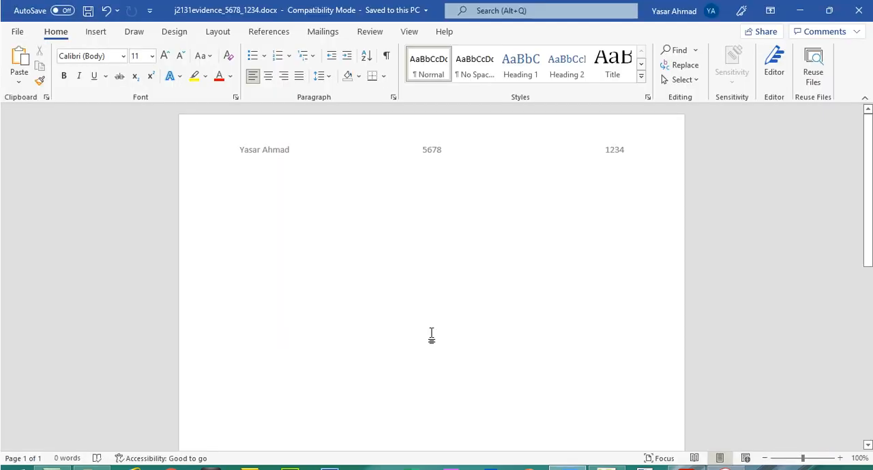
text(Ev)
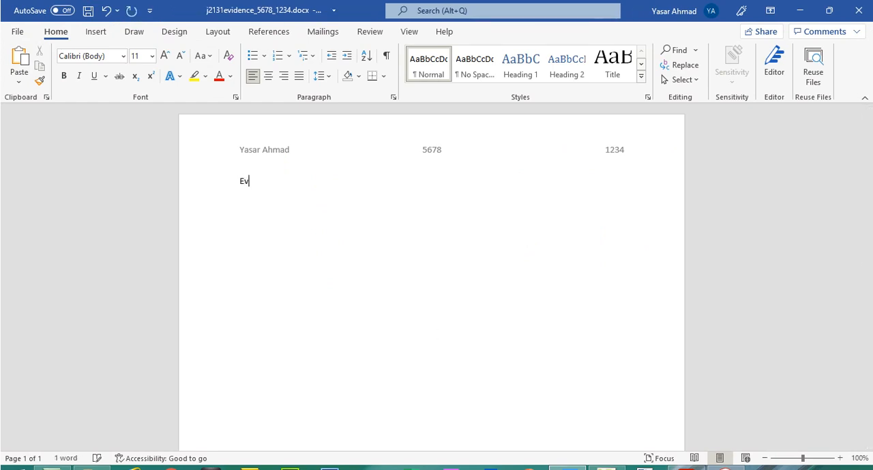
text(idence 1)
key(ctrl+v)
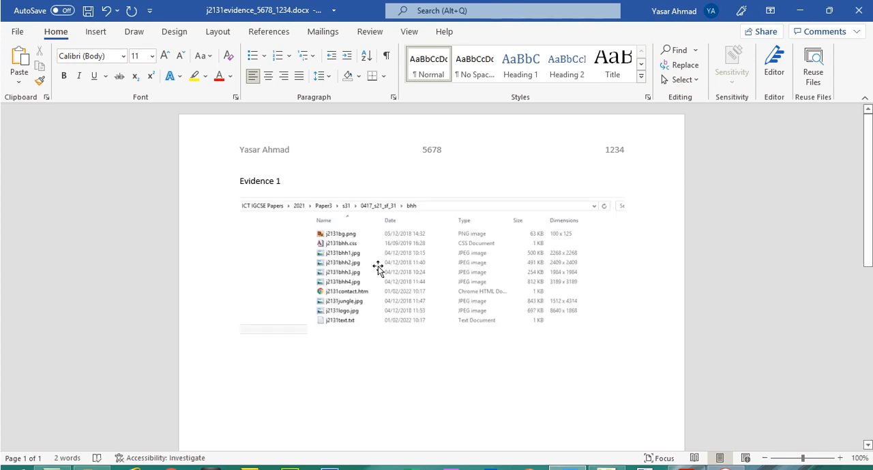
Format the "Evidence 1" heading as 14 pt bold
drag(287, 180, 241, 178)
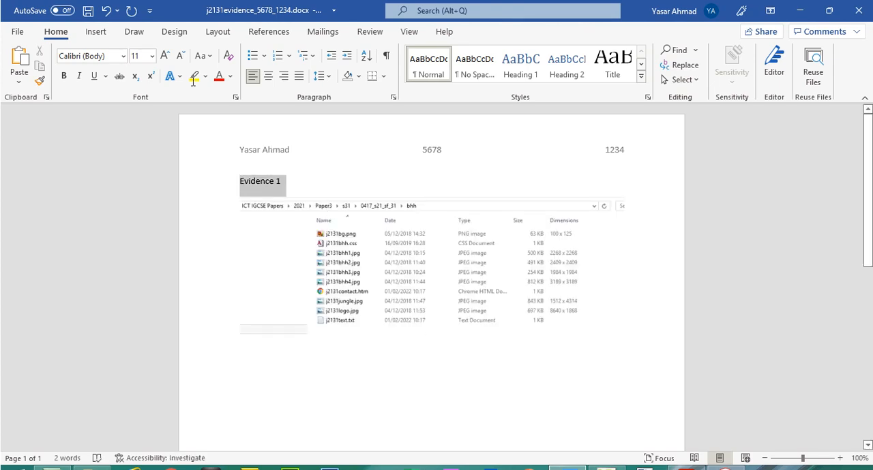
click(166, 56)
click(165, 56)
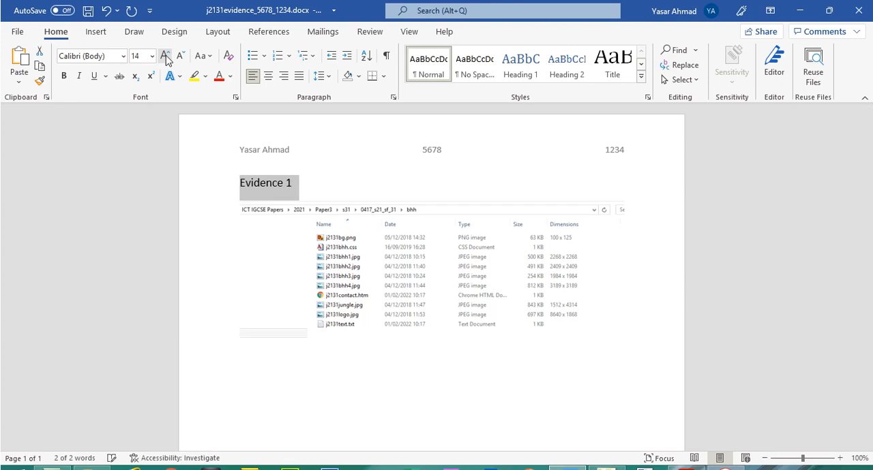
click(64, 76)
Copy the "Evidence 1" heading below the screenshot and change the copy to "Evidence 2"
right_click(289, 184)
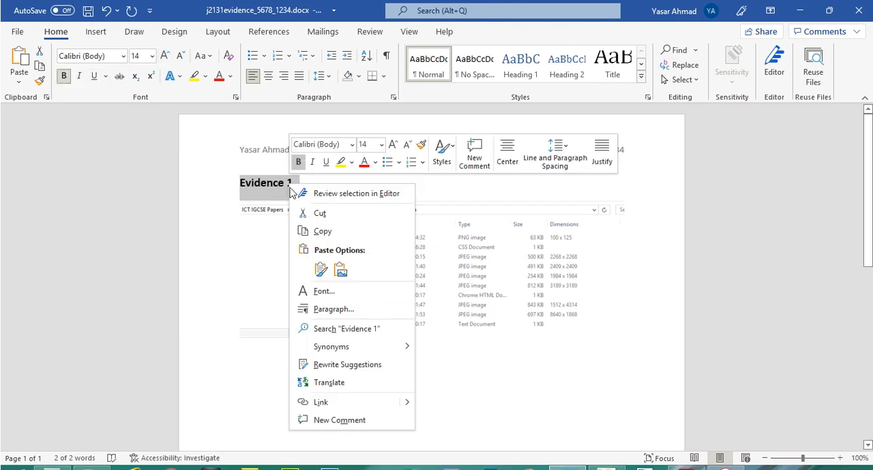
click(319, 230)
click(319, 364)
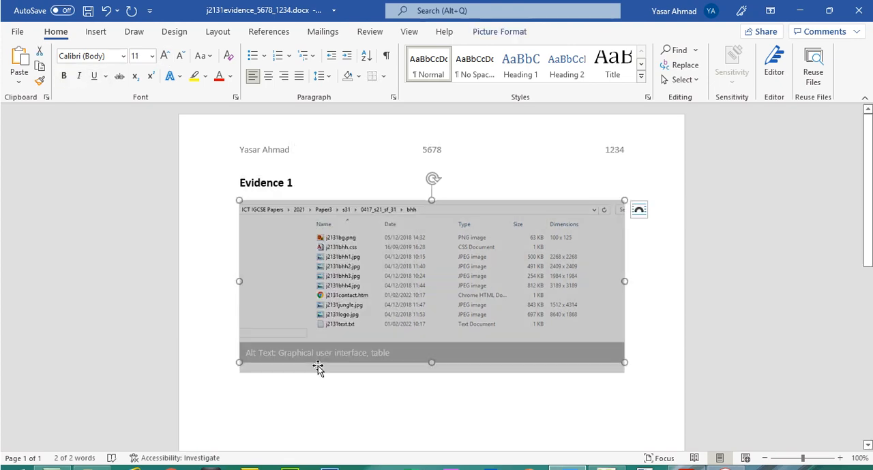
click(655, 358)
key(ctrl+v)
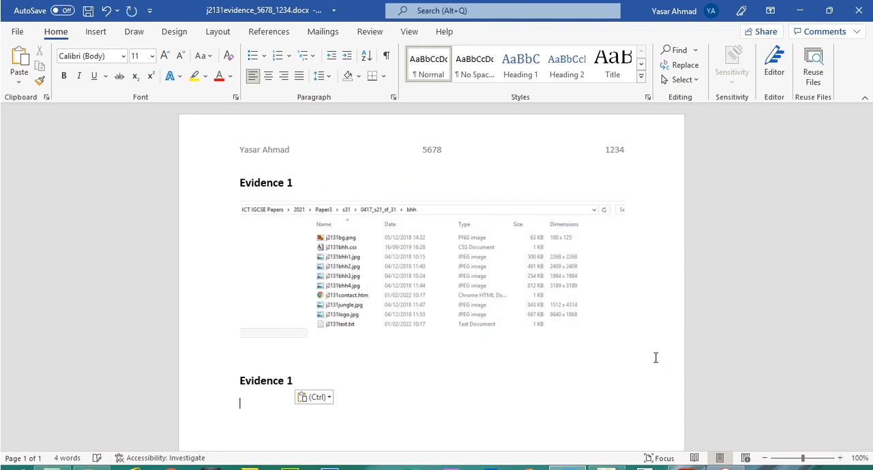
click(391, 380)
key(BackSpace)
text(2)
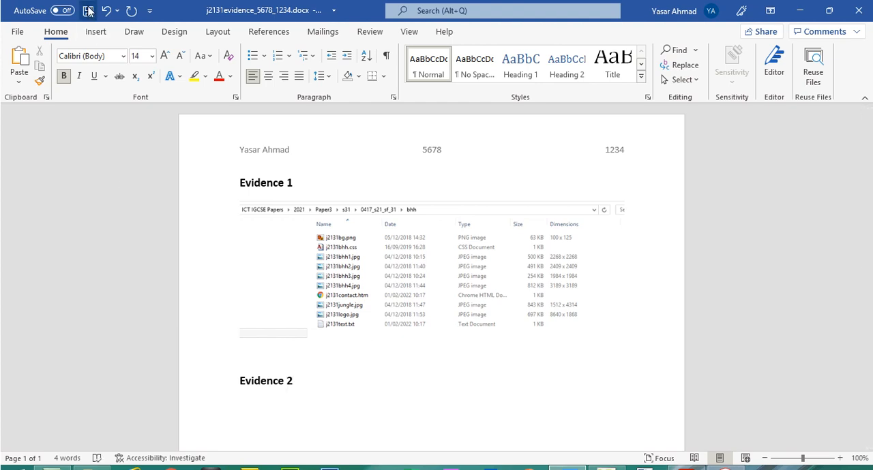
Save the evidence document, switch to the exam paper in Acrobat Reader and highlight the "Task 3 – Web Page" heading on page 4
click(89, 10)
key(alt+Tab)
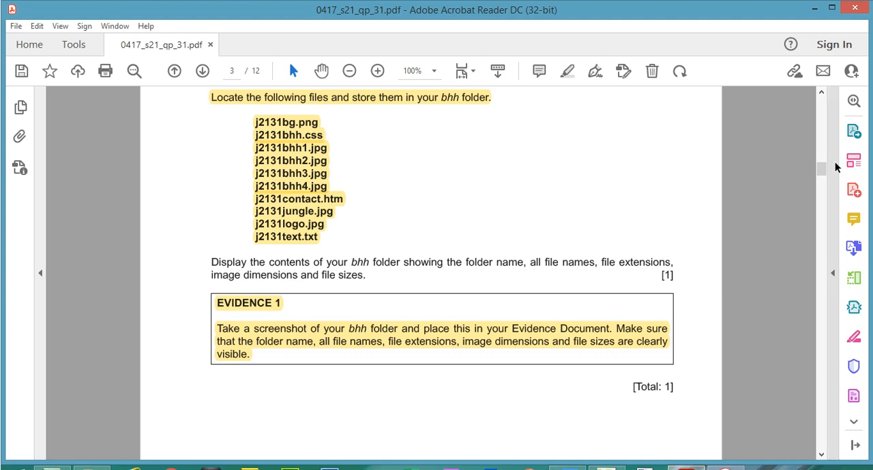
drag(823, 170, 829, 198)
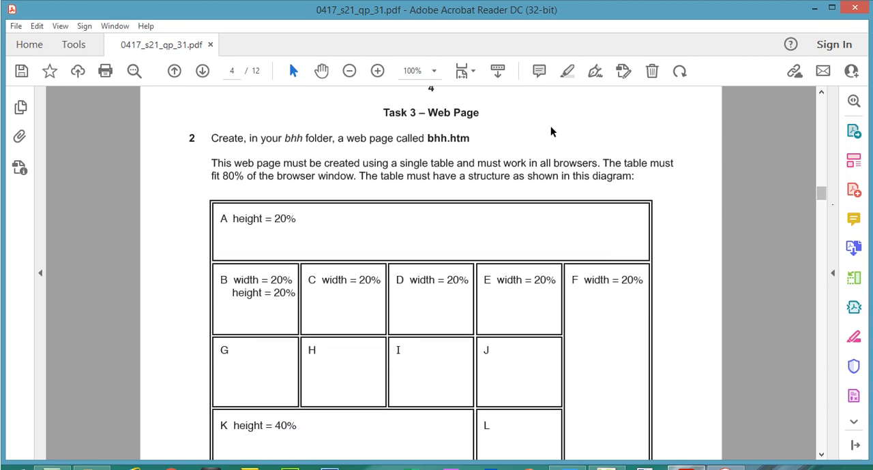
drag(384, 113, 480, 114)
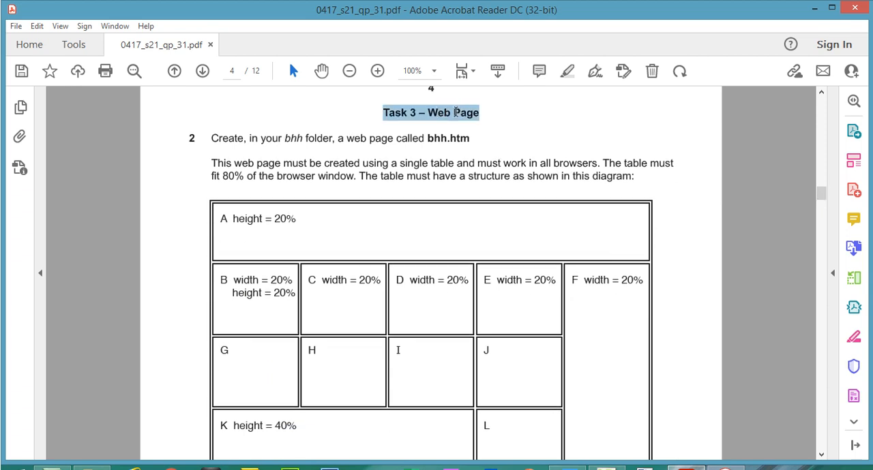
click(569, 72)
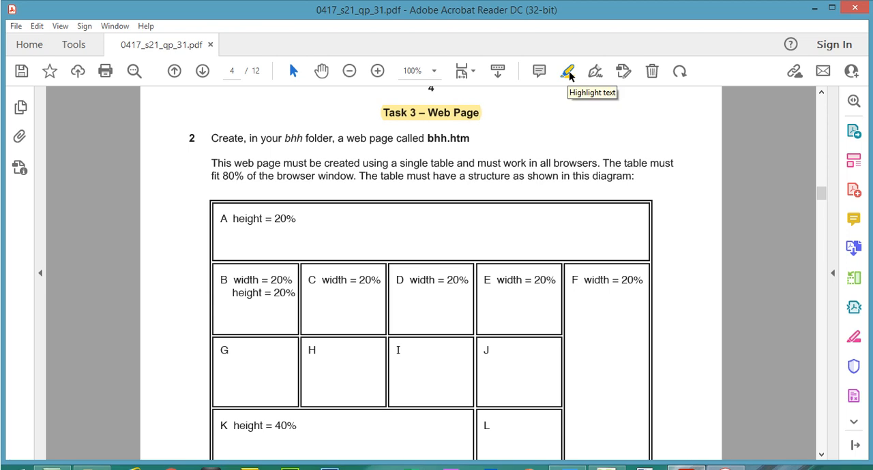
Switch to Expression Web 4, close the open untitled page and create a new blank HTML page
mouse_move(606, 468)
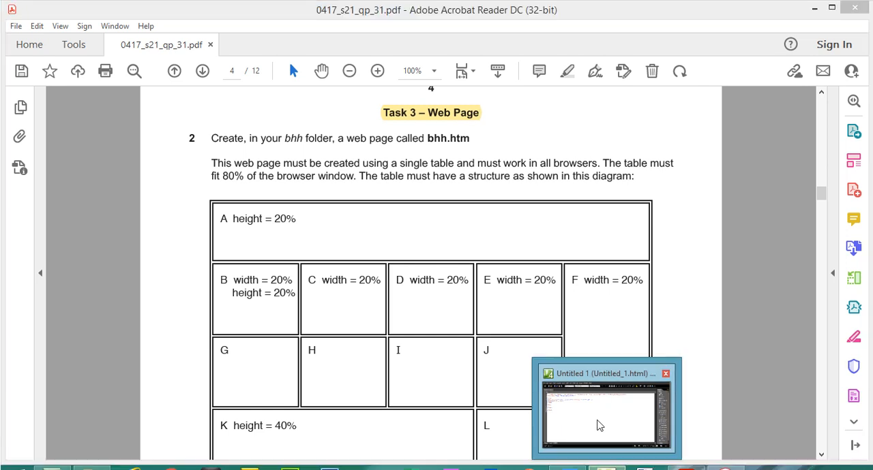
click(598, 422)
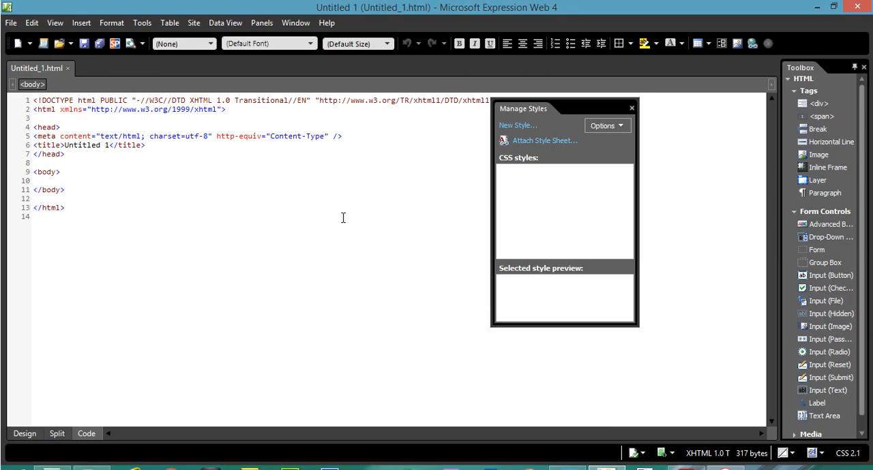
click(69, 71)
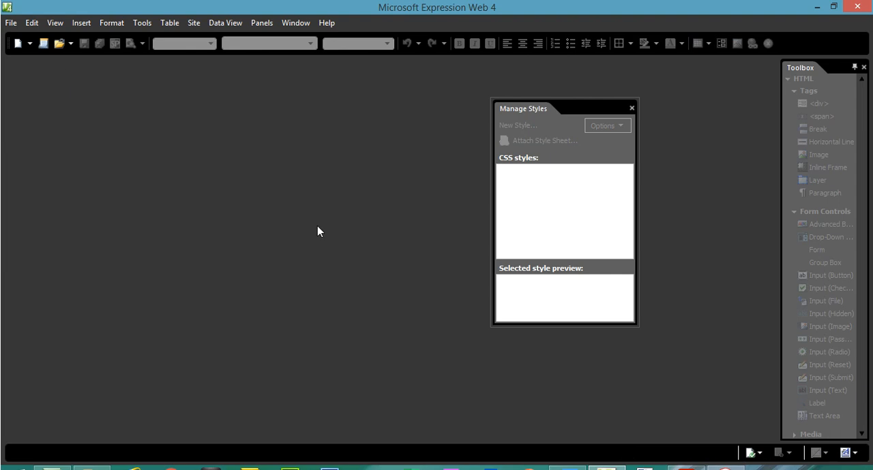
click(685, 468)
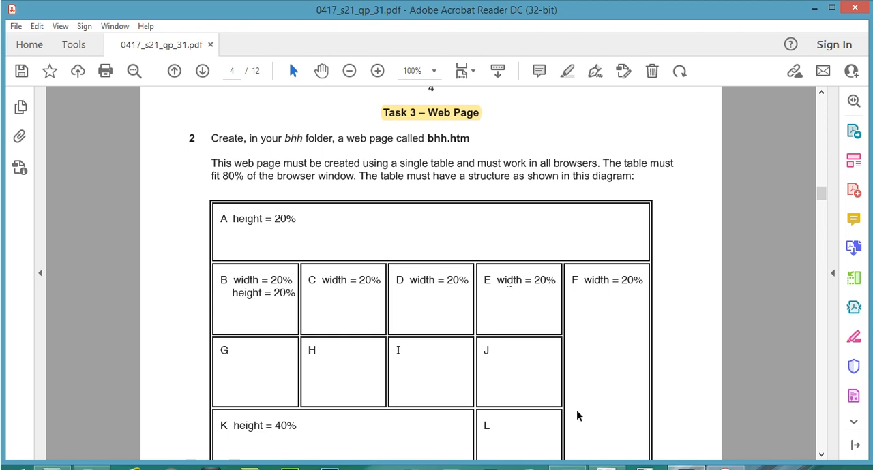
click(605, 467)
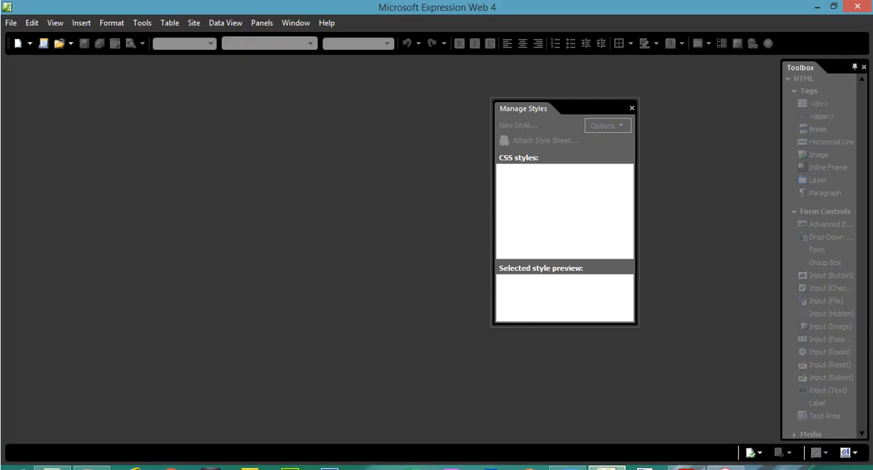
click(14, 23)
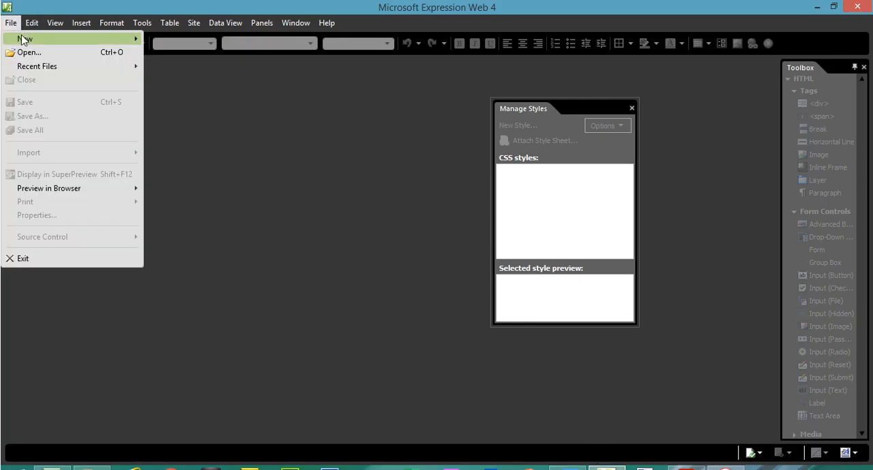
mouse_move(23, 39)
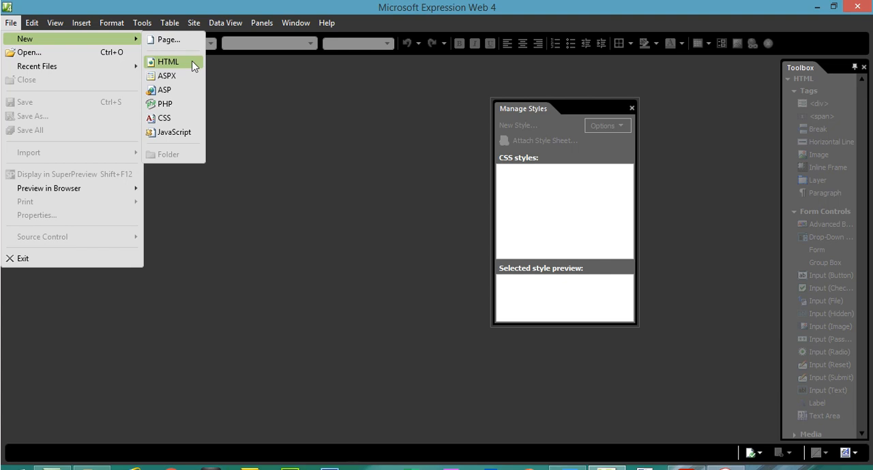
click(192, 62)
Save the new page as bhh.html in the bhh folder under ICT IGCSE Papers, 2021, Paper3, s31, 0417_s21_sf_31
click(11, 23)
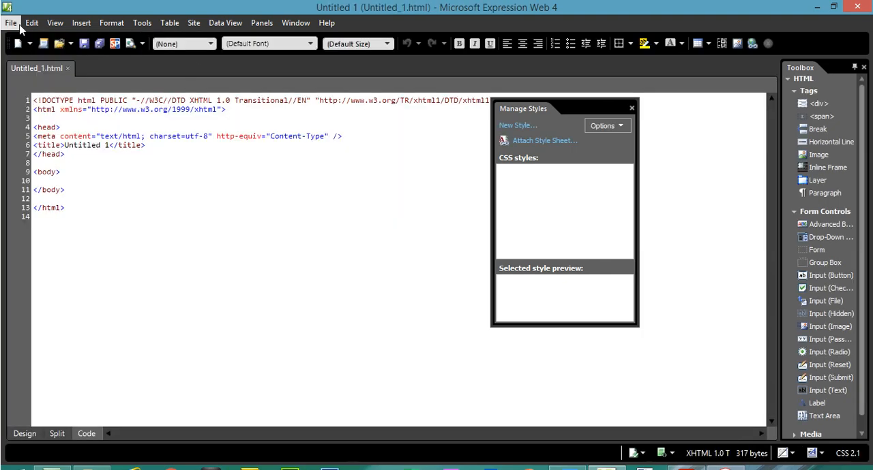
click(49, 117)
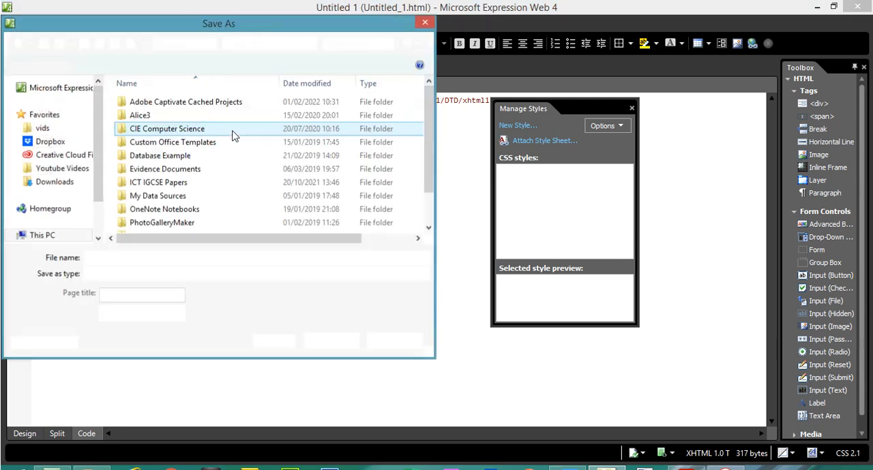
double_click(178, 181)
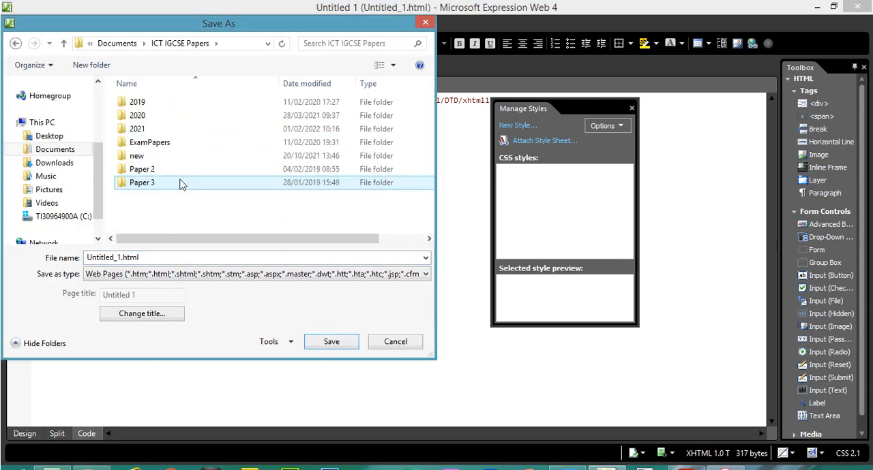
double_click(179, 129)
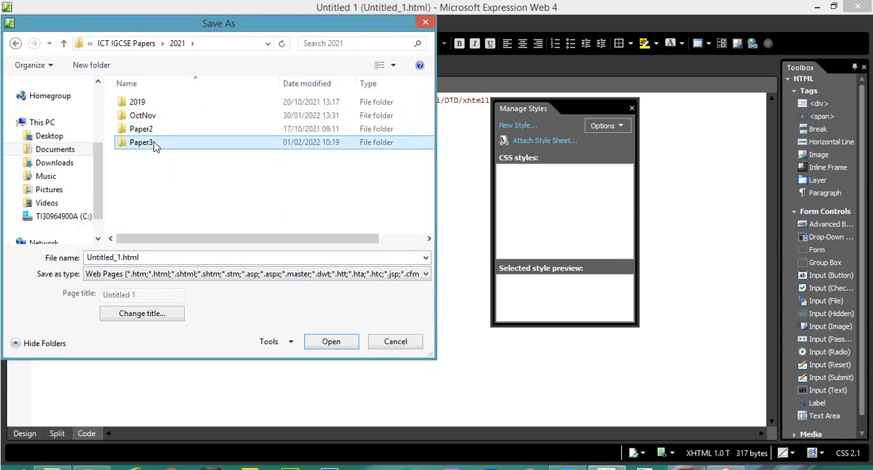
double_click(154, 143)
double_click(150, 105)
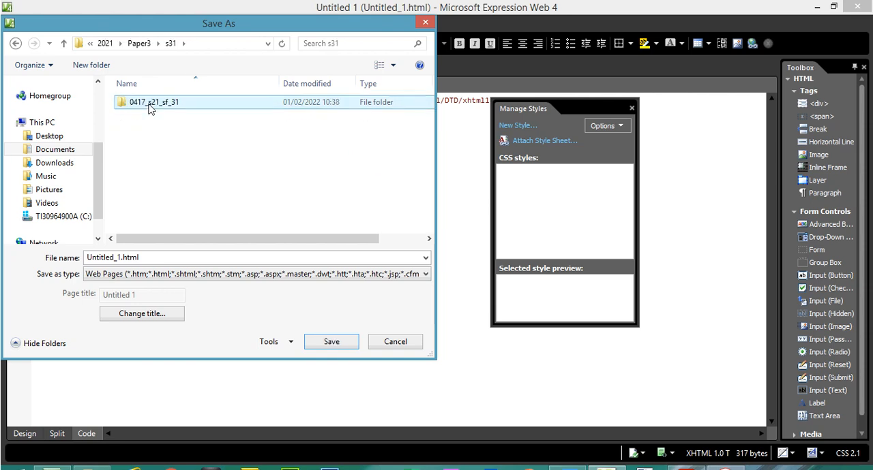
double_click(150, 106)
double_click(147, 107)
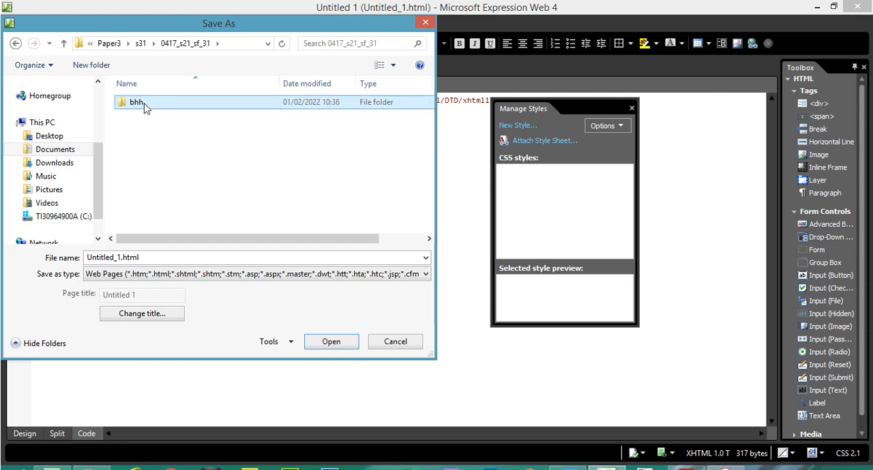
click(124, 257)
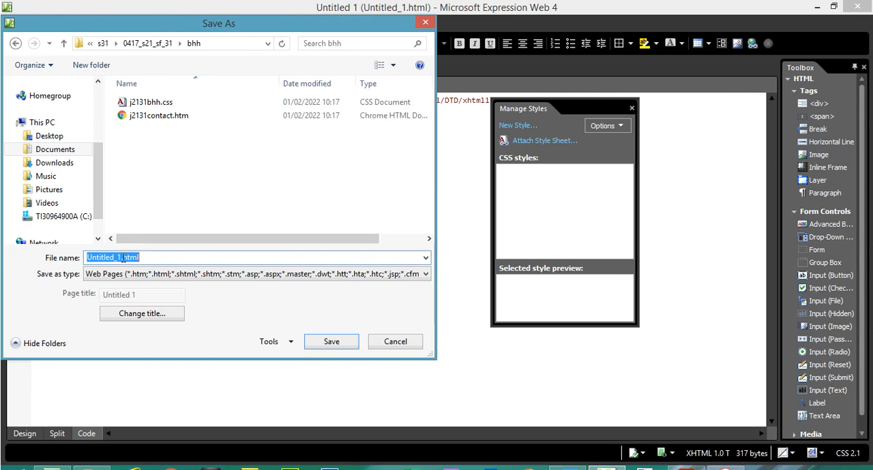
drag(122, 257, 80, 261)
text(bhh)
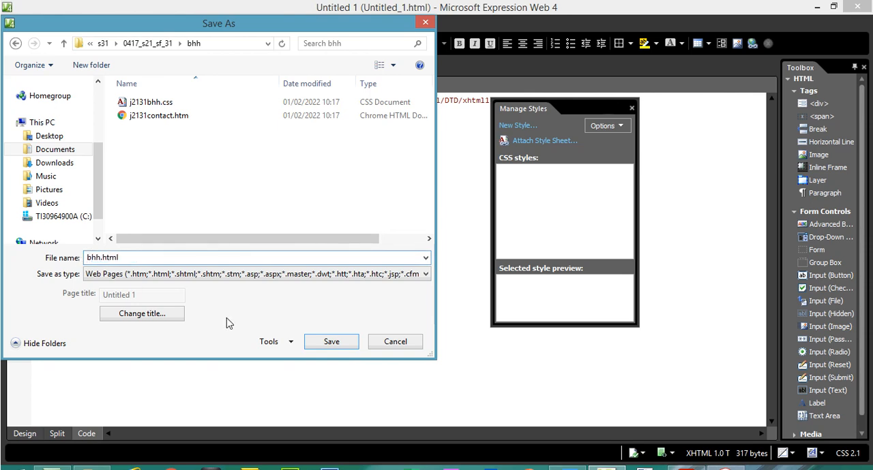
click(334, 343)
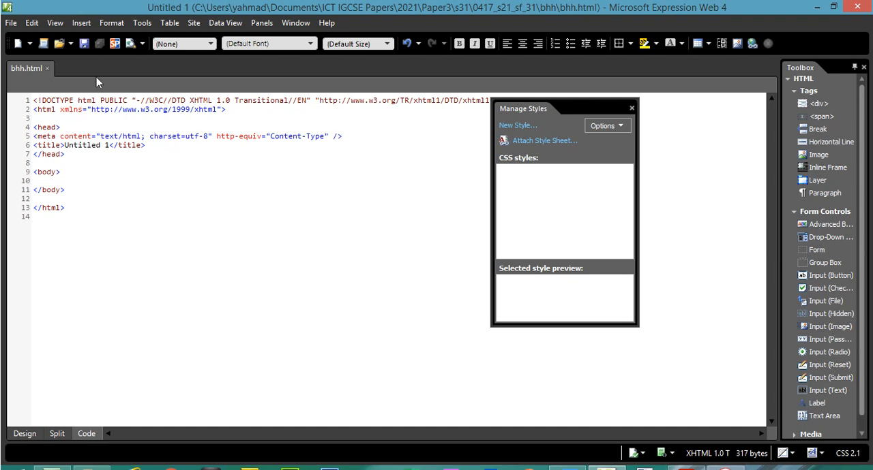
Examine the page in the Split, Design and Code views, and leave it in Design view
click(59, 435)
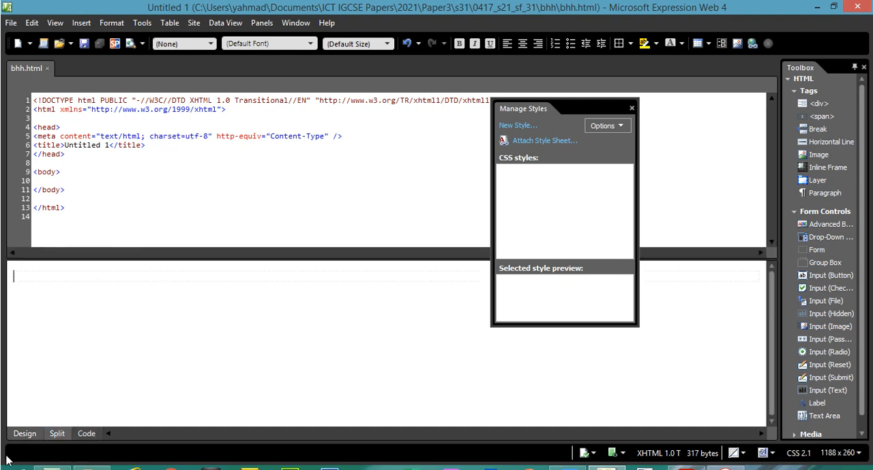
click(22, 436)
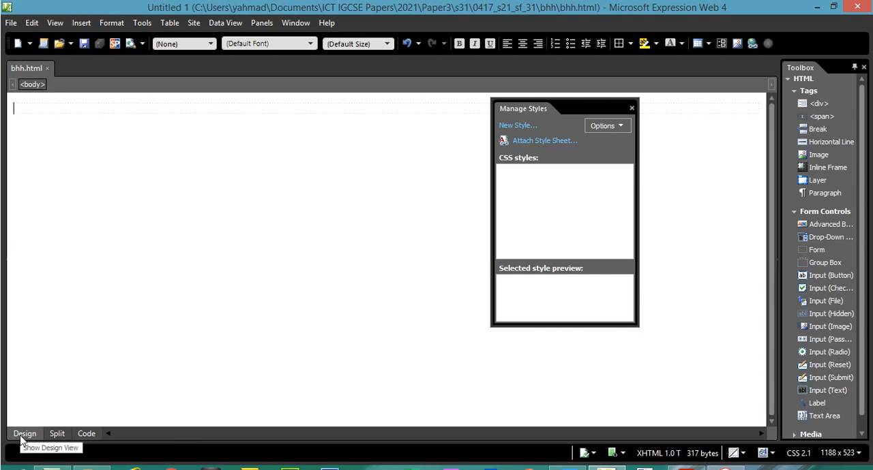
click(54, 436)
click(81, 437)
click(57, 436)
click(24, 437)
click(83, 437)
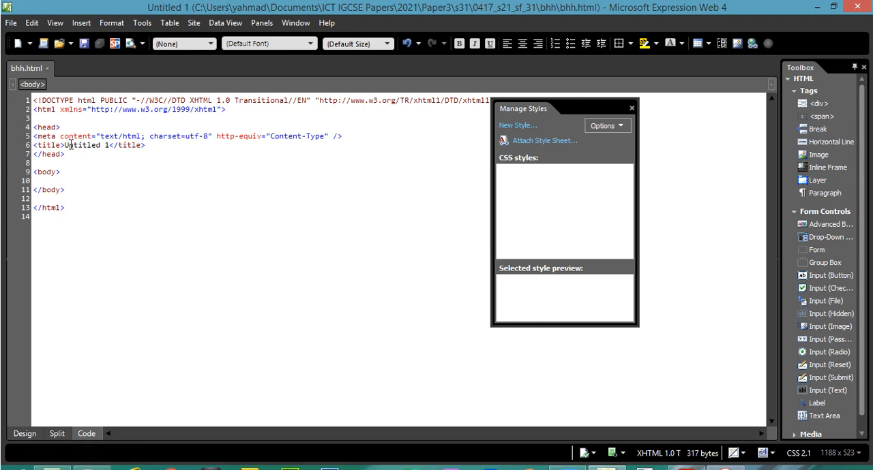
click(26, 435)
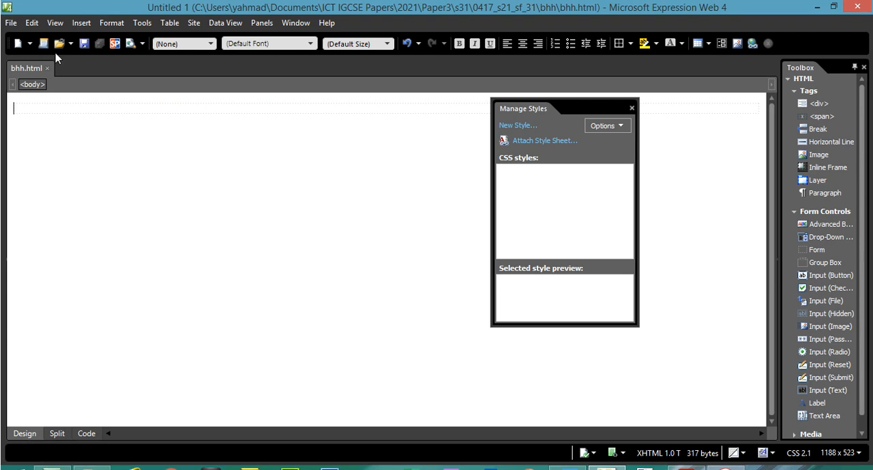
Return to the exam paper in Acrobat Reader and highlight the instruction "Create, in your bhh folder, a web page called bhh.htm"
key(alt+Tab)
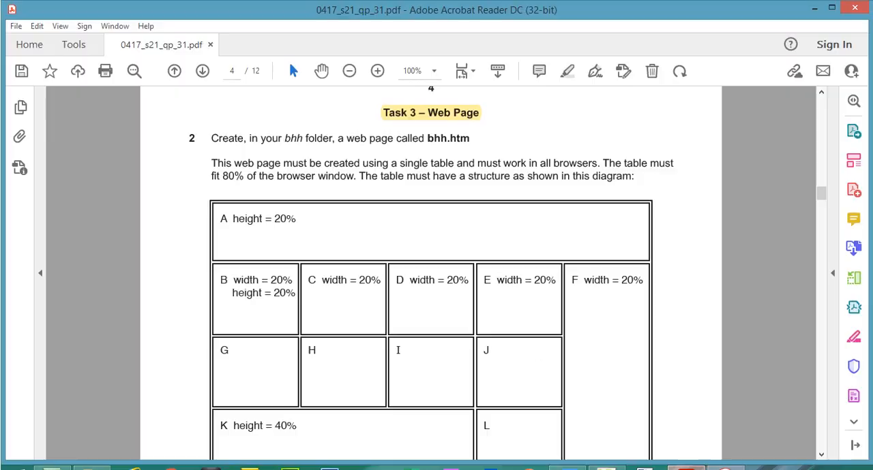
drag(212, 139, 469, 141)
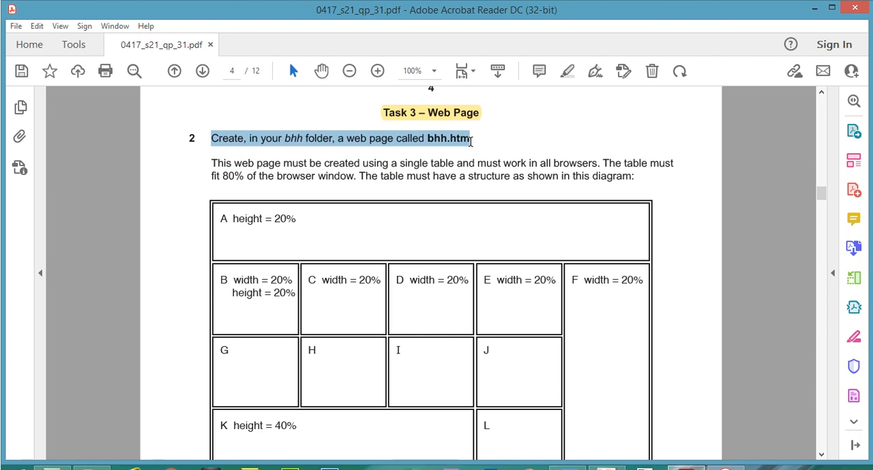
click(572, 70)
Highlight the requirement "80% of the browser window" in the Task 3 table instructions
drag(824, 192, 823, 195)
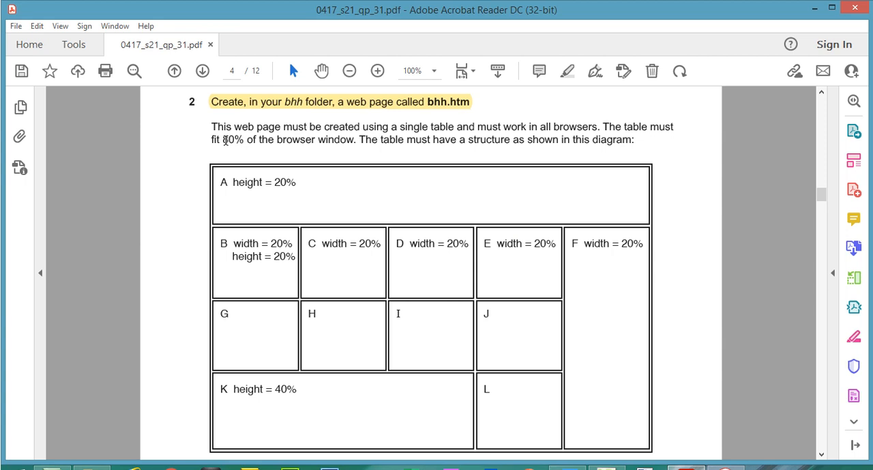
drag(223, 142, 354, 143)
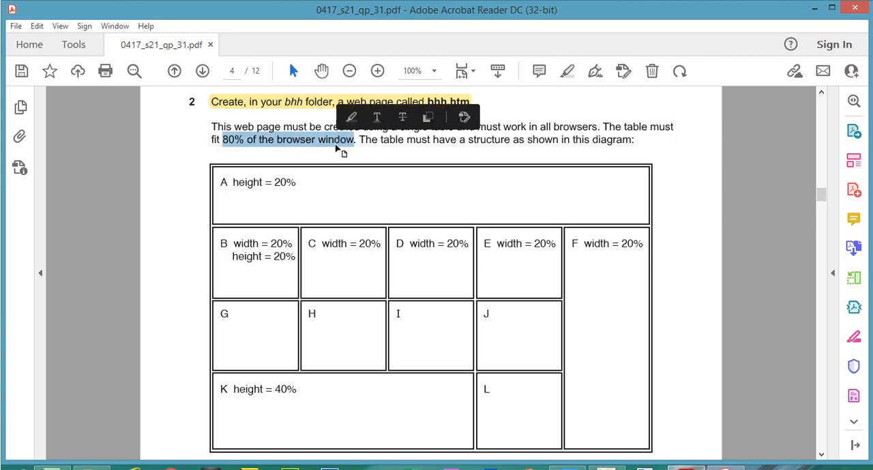
click(567, 70)
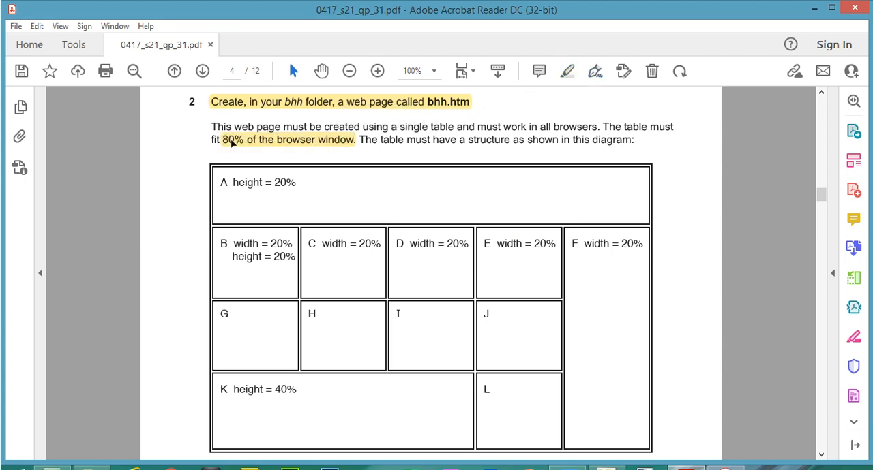
click(231, 140)
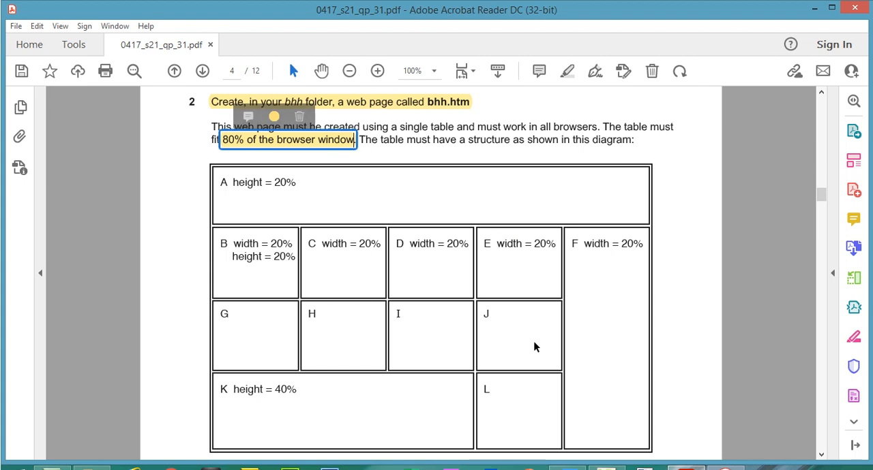
Switch to Expression Web, insert a table of 4 rows and 3 columns at 80 percent width, and shrink the Manage Styles panel away from it
key(alt+Tab)
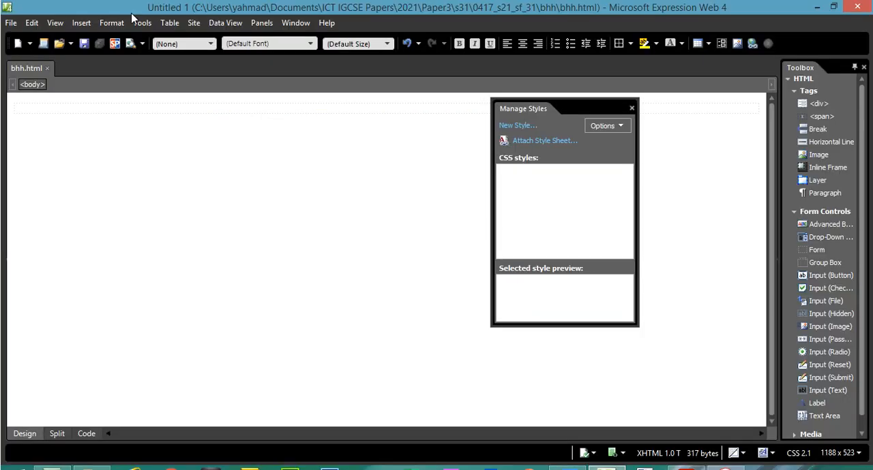
click(84, 24)
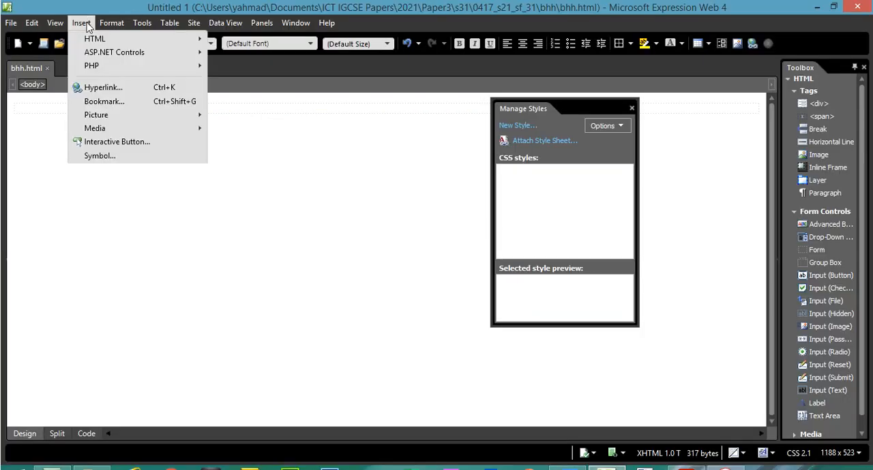
mouse_move(169, 23)
click(182, 39)
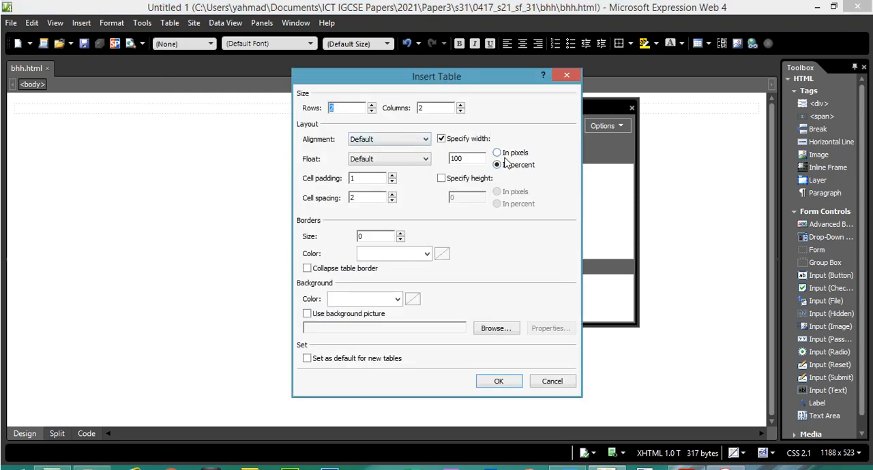
drag(475, 158, 446, 164)
text(80)
click(460, 105)
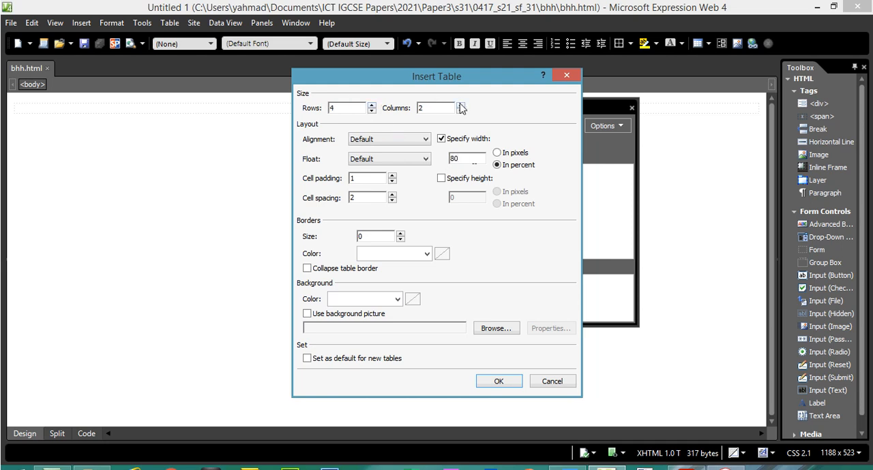
click(513, 383)
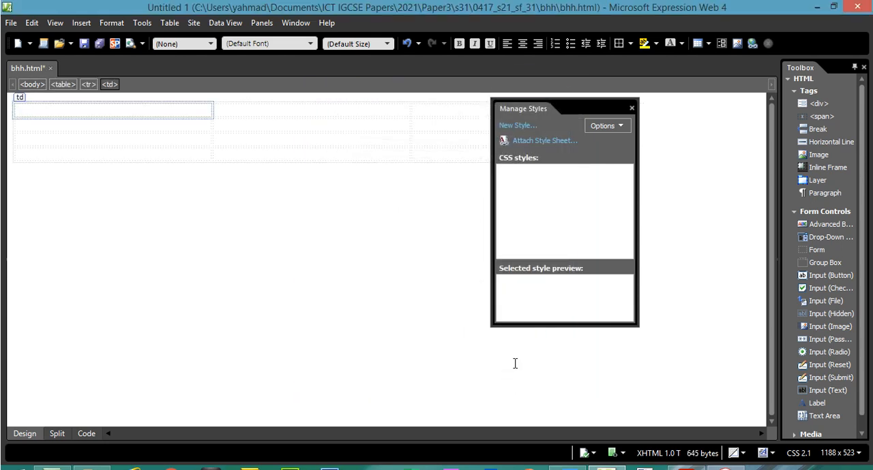
drag(594, 100, 594, 184)
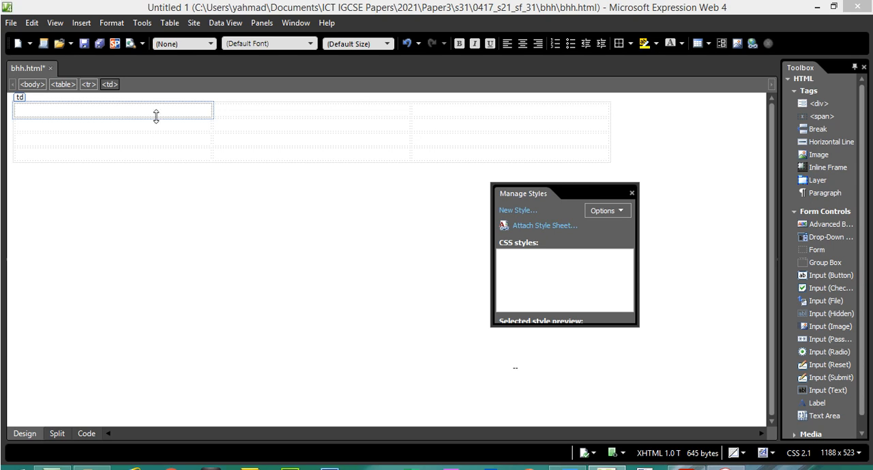
Select all cells of the 4 by 3 table and apply the green border colour #00FF00 in the table properties
drag(157, 112, 328, 141)
click(443, 152)
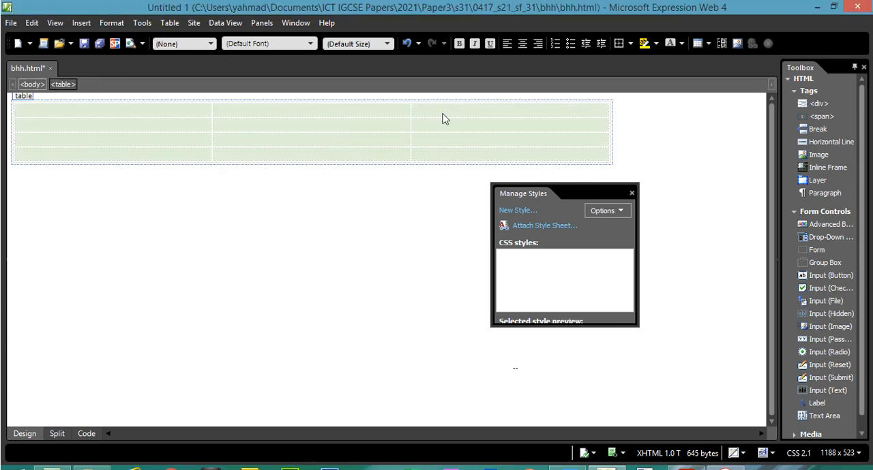
right_click(443, 117)
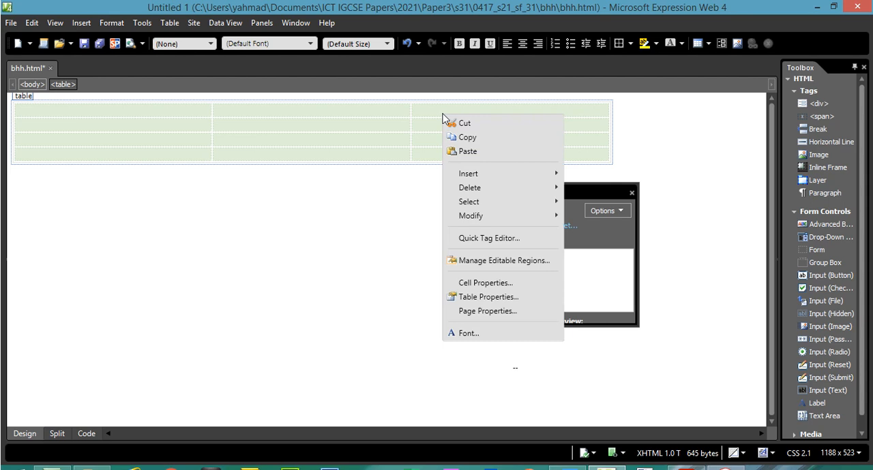
click(478, 296)
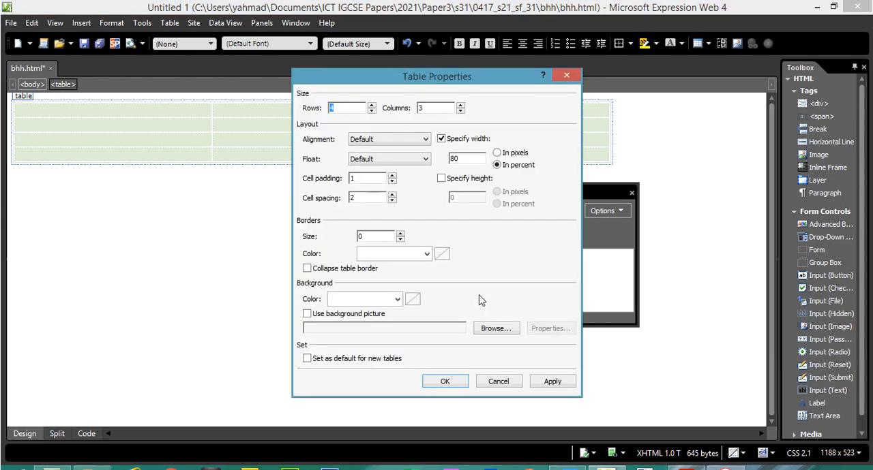
click(427, 254)
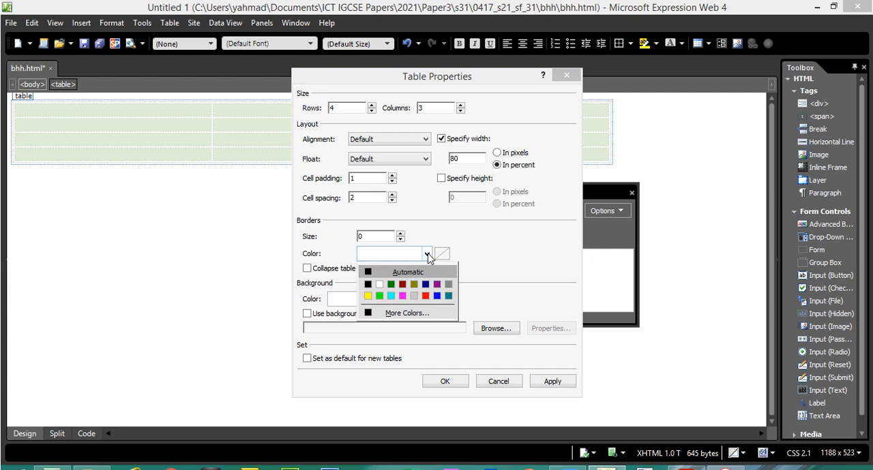
click(379, 295)
click(560, 387)
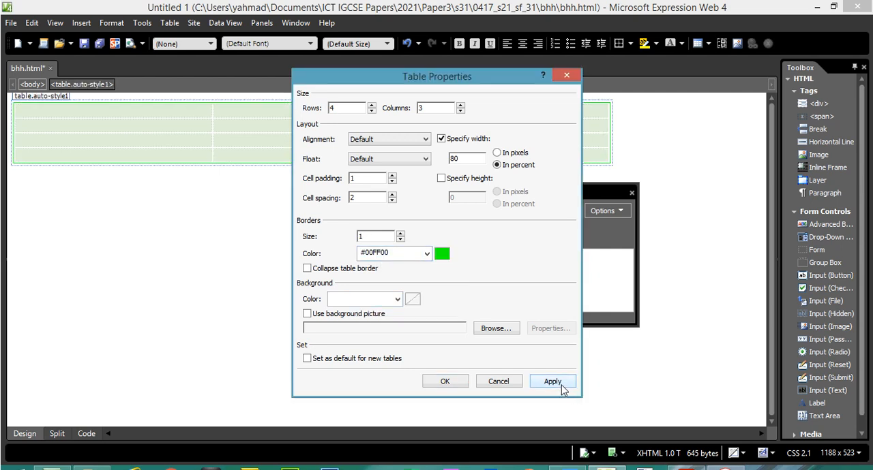
Set the table's background colour to yellow #FFFF00 and close the table properties
click(396, 300)
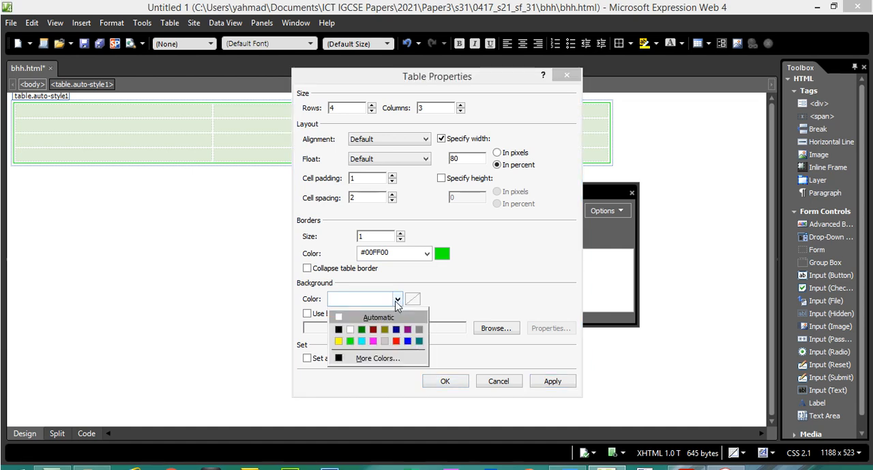
click(339, 341)
click(550, 382)
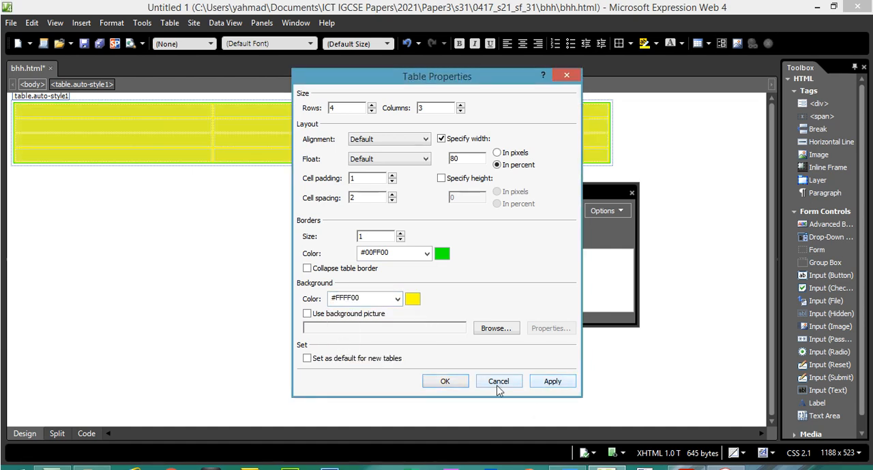
click(456, 383)
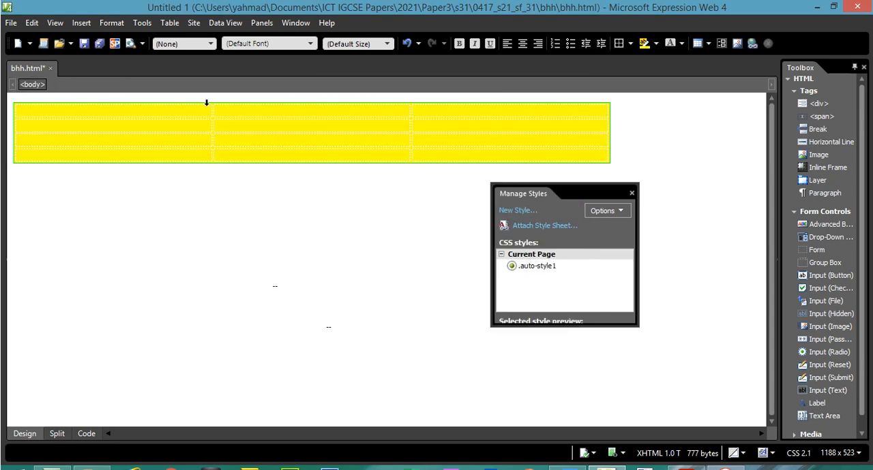
Preview the page in Chrome, compare the table's width at several browser window sizes, and close the preview
click(14, 24)
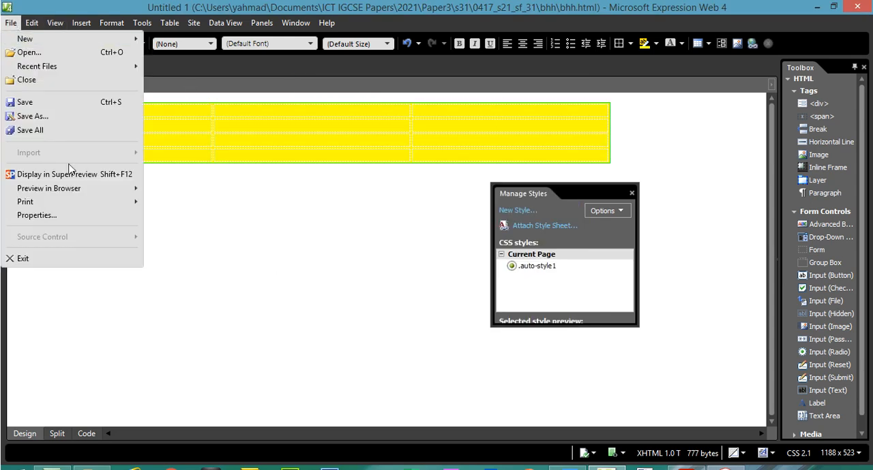
mouse_move(90, 188)
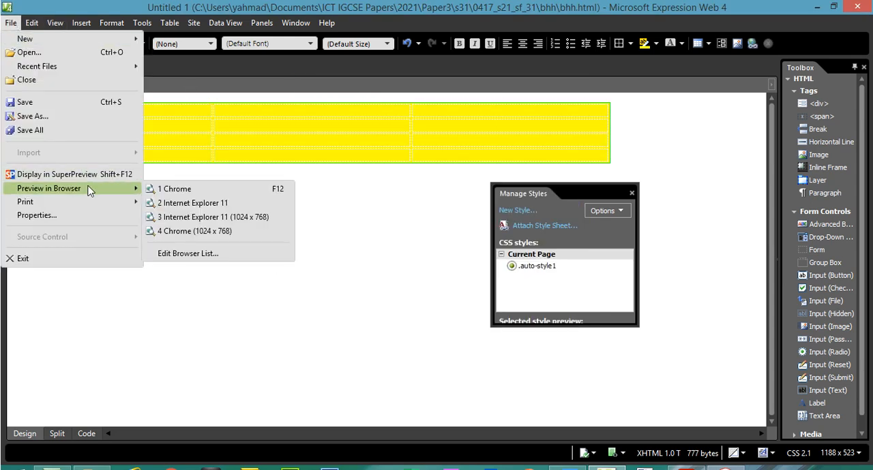
click(176, 191)
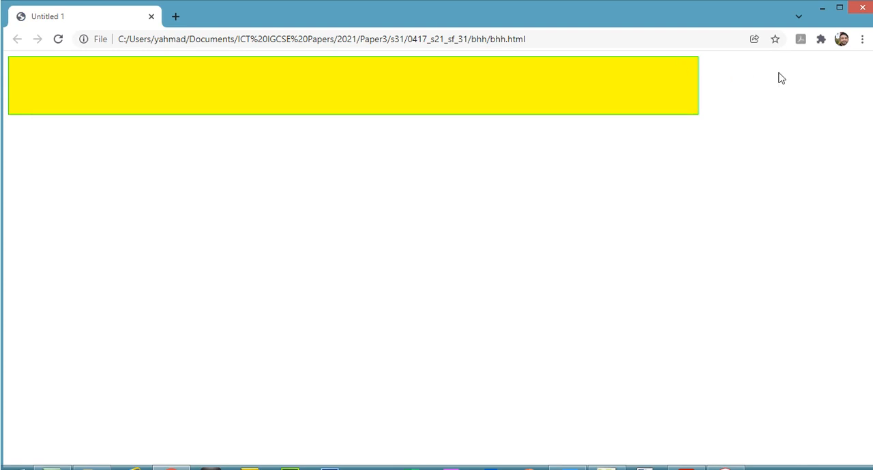
click(844, 14)
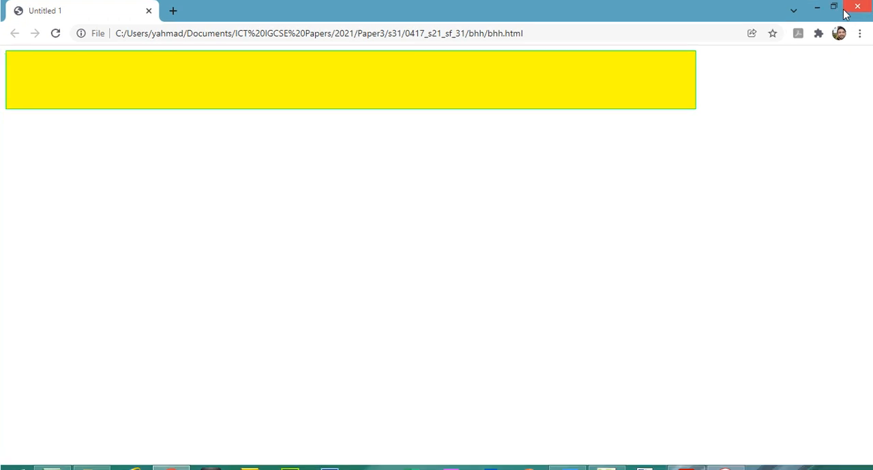
click(839, 10)
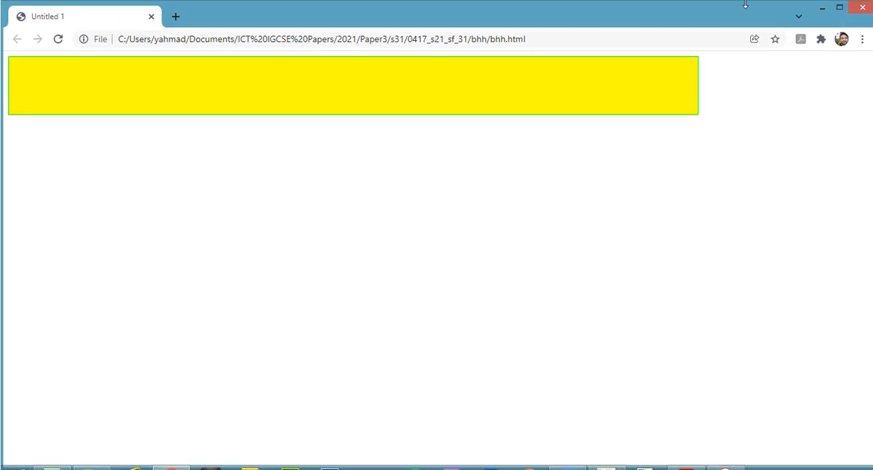
drag(740, 18, 720, 27)
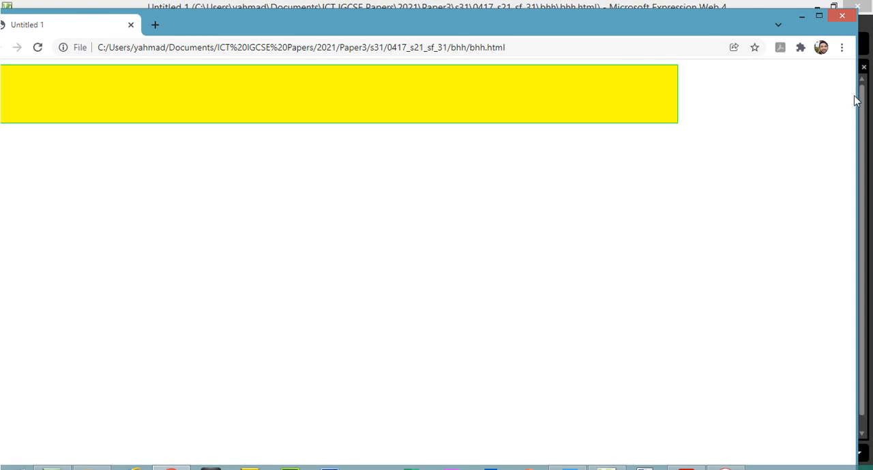
drag(857, 99, 569, 127)
drag(368, 21, 544, 28)
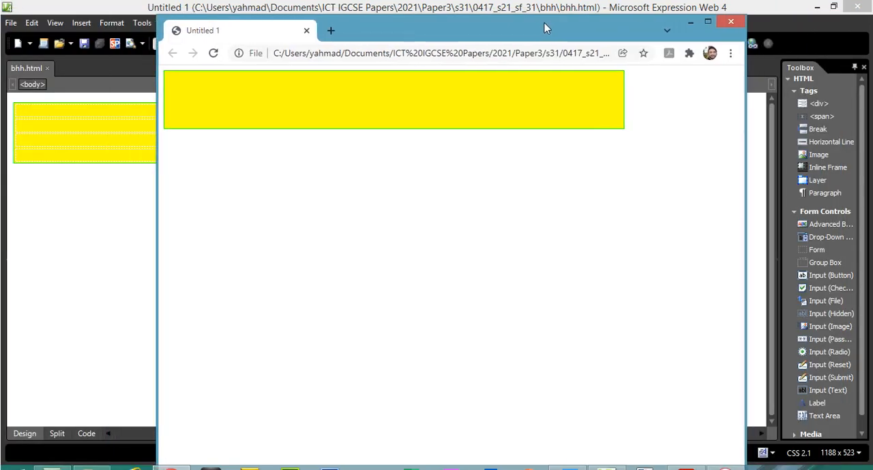
drag(743, 117, 711, 163)
click(709, 29)
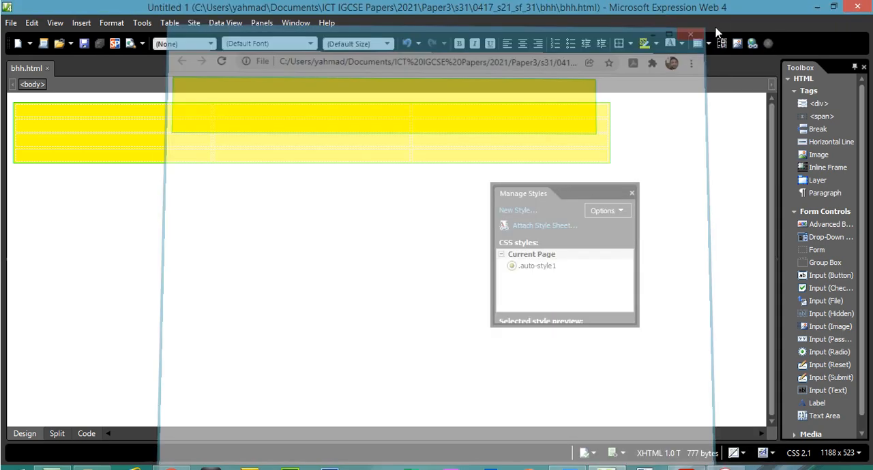
Delete the entire yellow table from the page, check the page's code, and return to Design view
drag(628, 131, 544, 124)
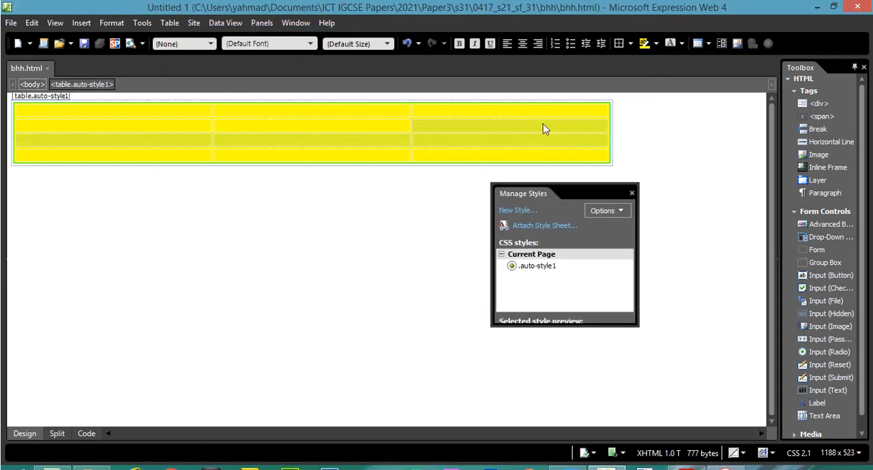
key(Delete)
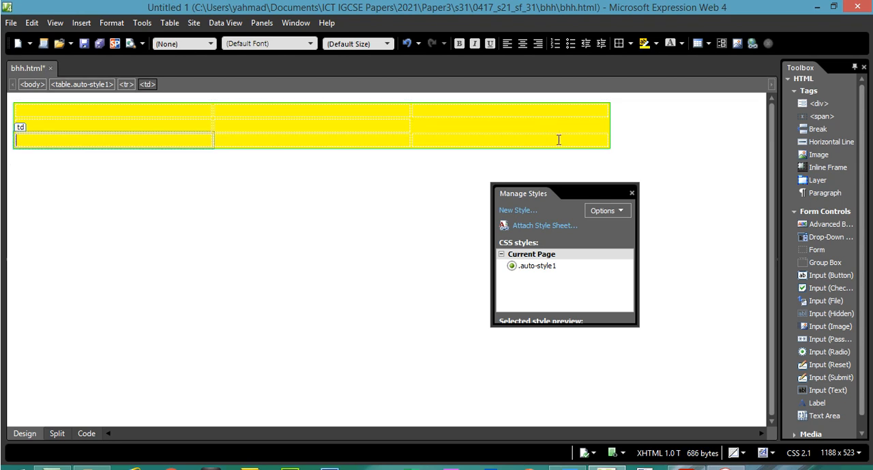
mouse_move(629, 156)
mouse_down()
mouse_move(318, 119)
mouse_move(52, 112)
mouse_up()
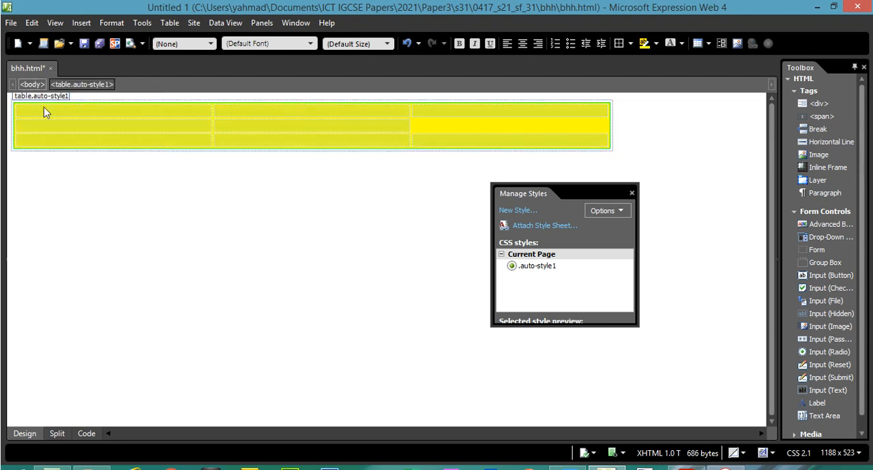
key(Delete)
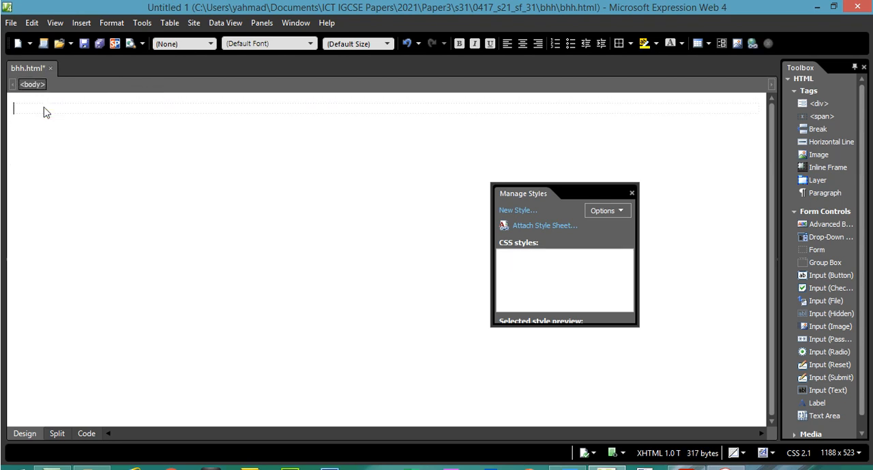
click(86, 434)
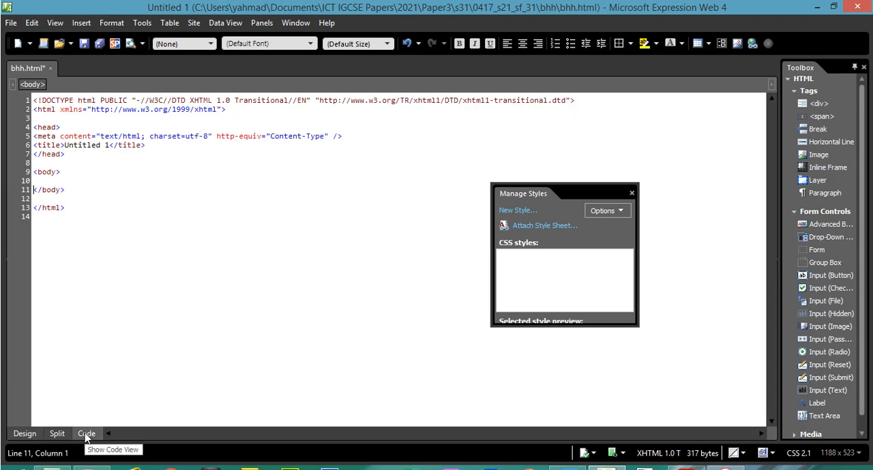
click(37, 435)
Switch to the exam paper in Acrobat Reader and examine the rows of the table structure diagram, cells A, B, G and K
click(687, 468)
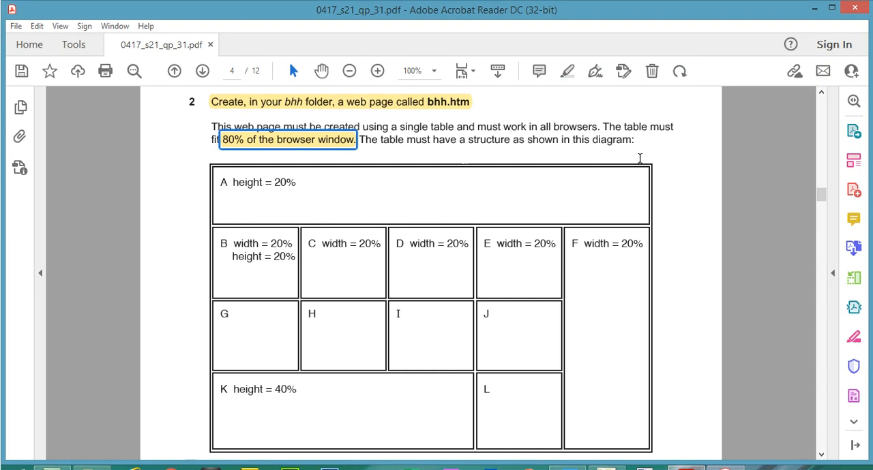
scroll(443, 278, down, 1)
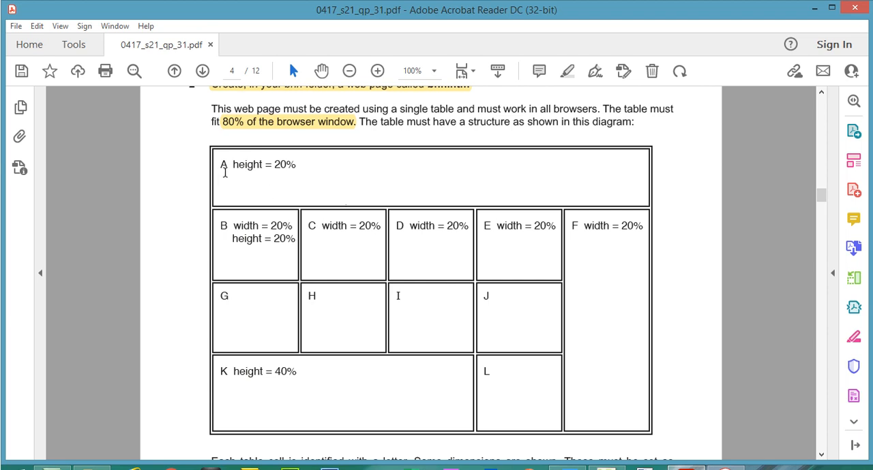
drag(221, 168, 292, 173)
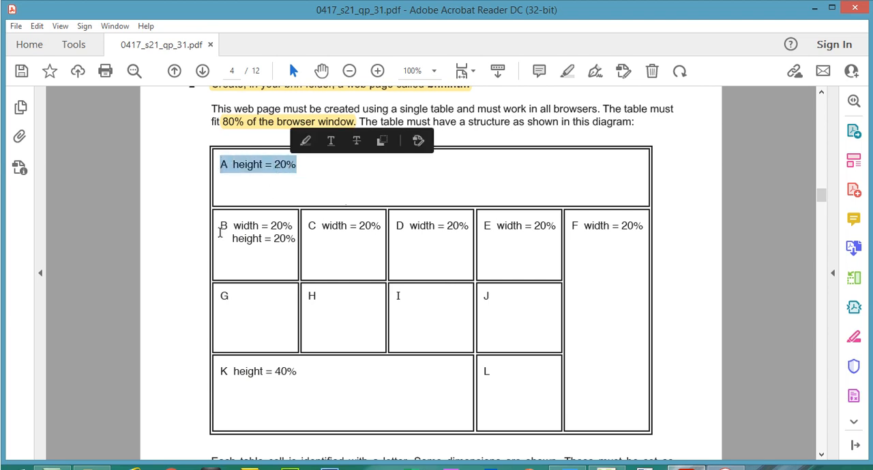
drag(220, 226, 262, 234)
drag(222, 298, 312, 295)
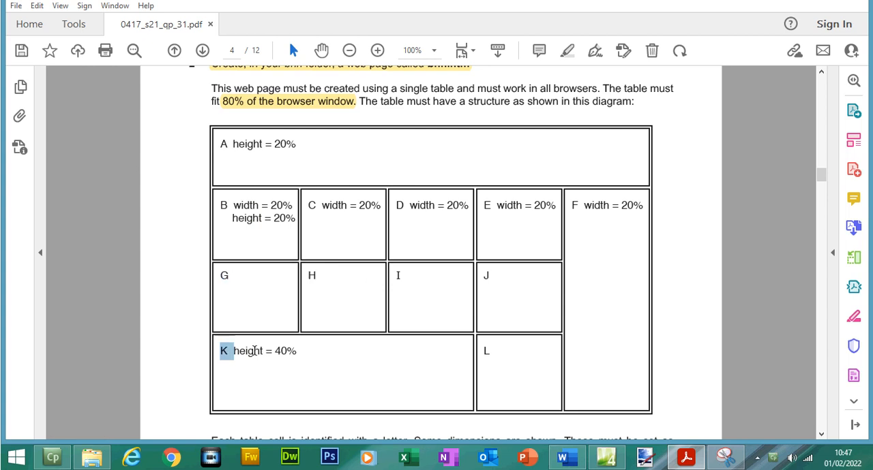
drag(220, 372, 268, 374)
click(252, 144)
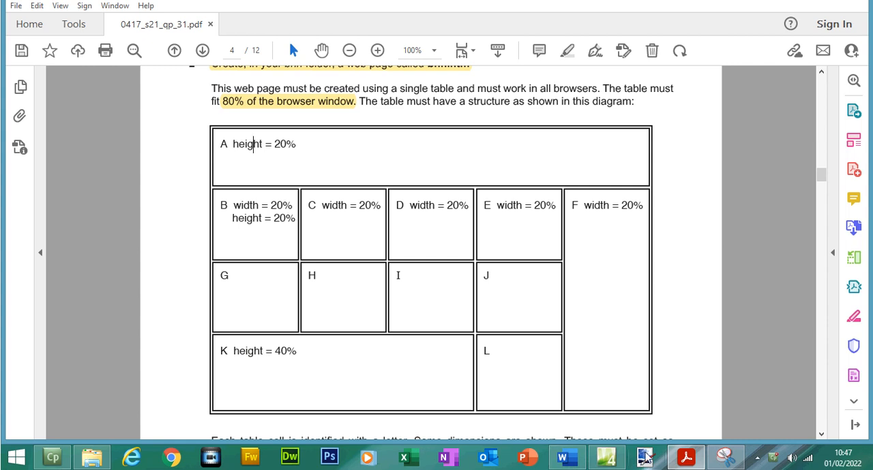
Return to Expression Web and start a new table with 4 rows and 5 columns
click(607, 457)
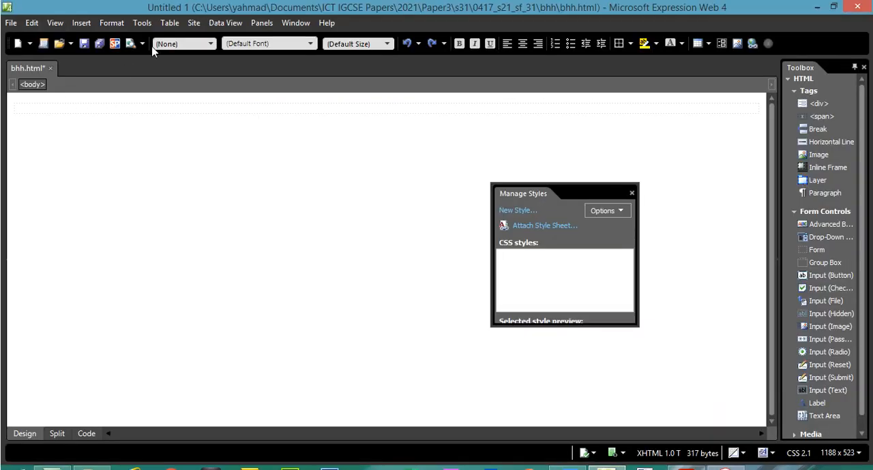
click(170, 23)
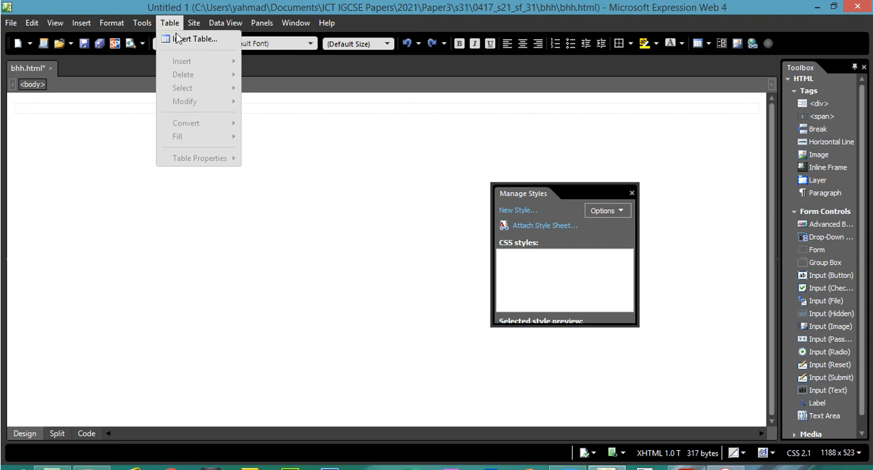
click(182, 39)
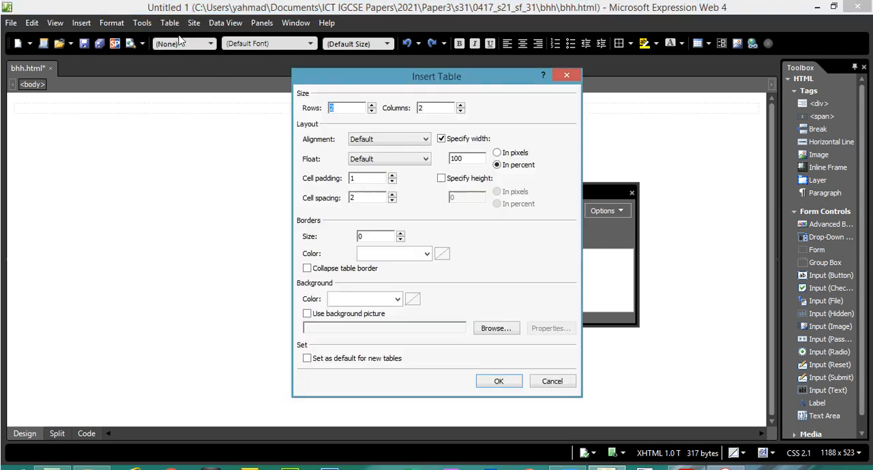
click(371, 106)
click(461, 106)
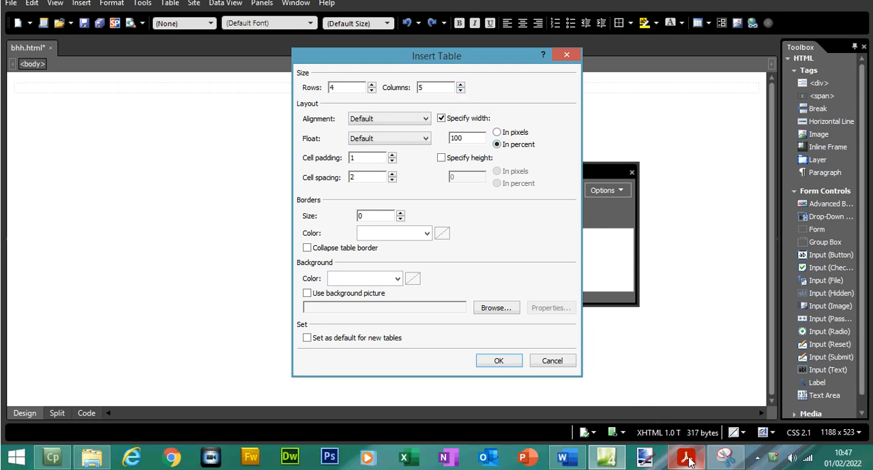
Check the "80% of the browser window" requirement in the exam paper, and insert the table in Expression Web at 80 percent width
click(686, 459)
click(234, 104)
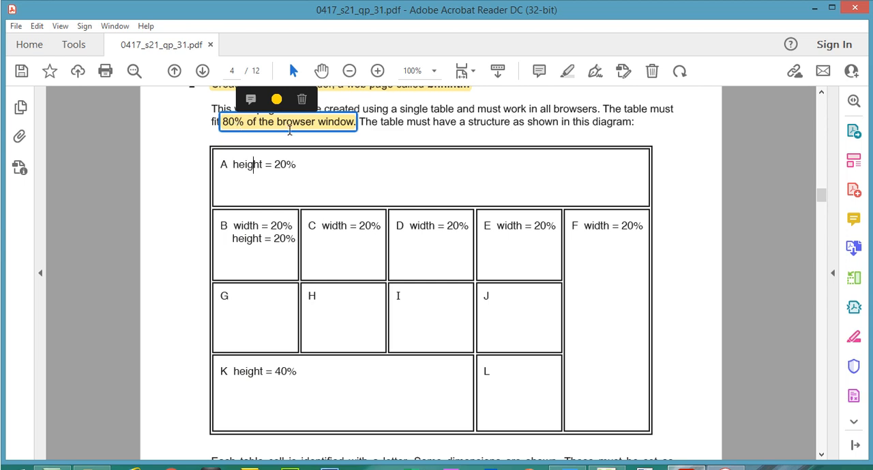
click(606, 458)
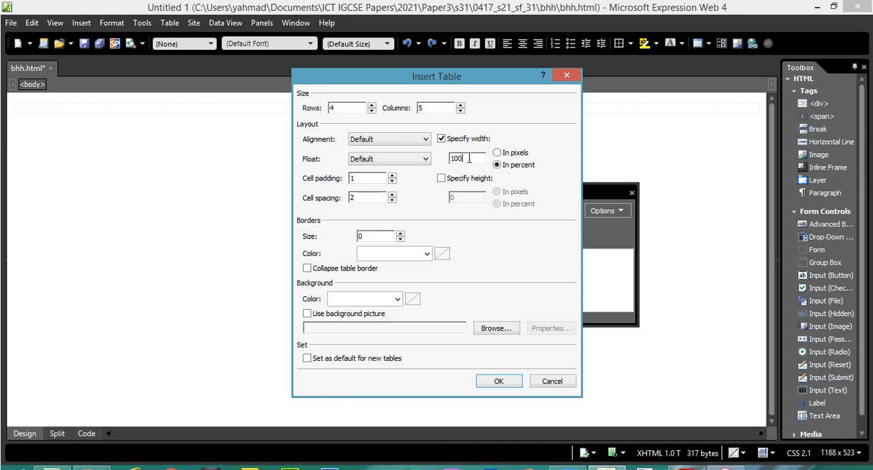
drag(468, 158, 439, 162)
text(80)
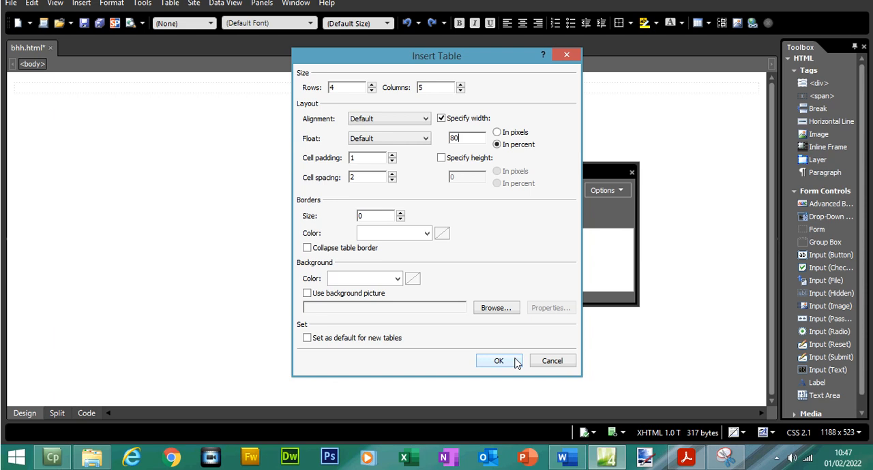
click(516, 379)
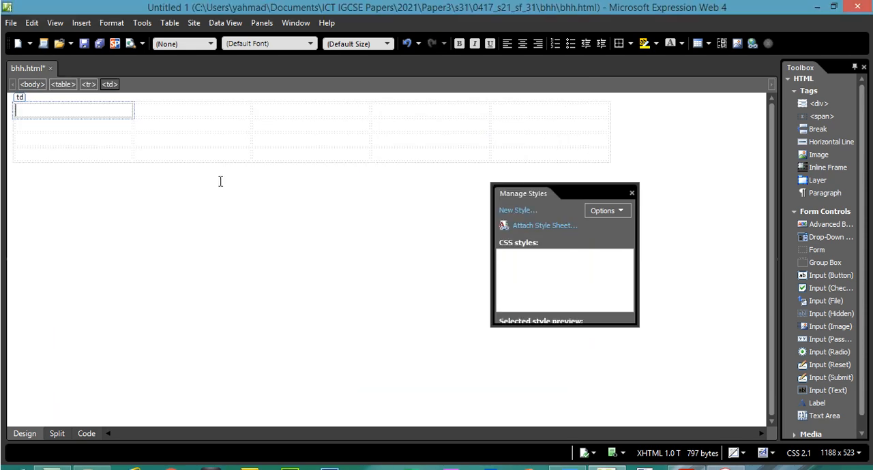
Examine the new table's grid, checking the first-column cells and the top two cells of each of the five columns
click(116, 127)
click(110, 156)
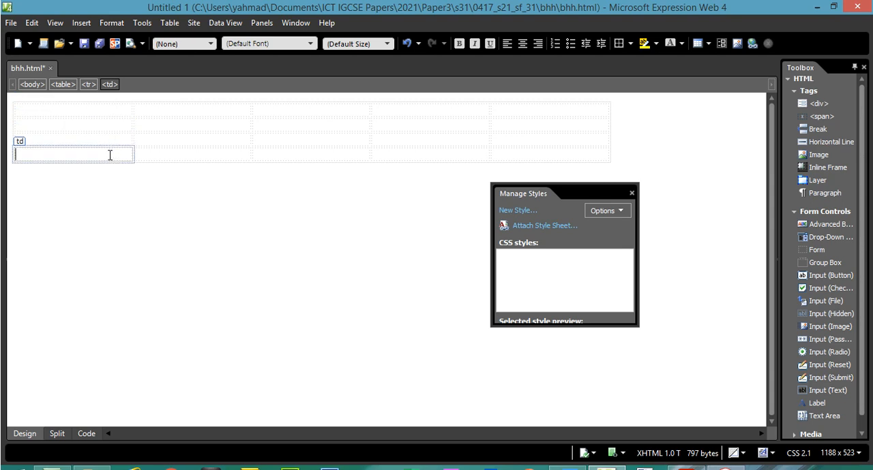
click(116, 111)
drag(116, 111, 121, 138)
drag(160, 114, 165, 128)
drag(317, 109, 318, 127)
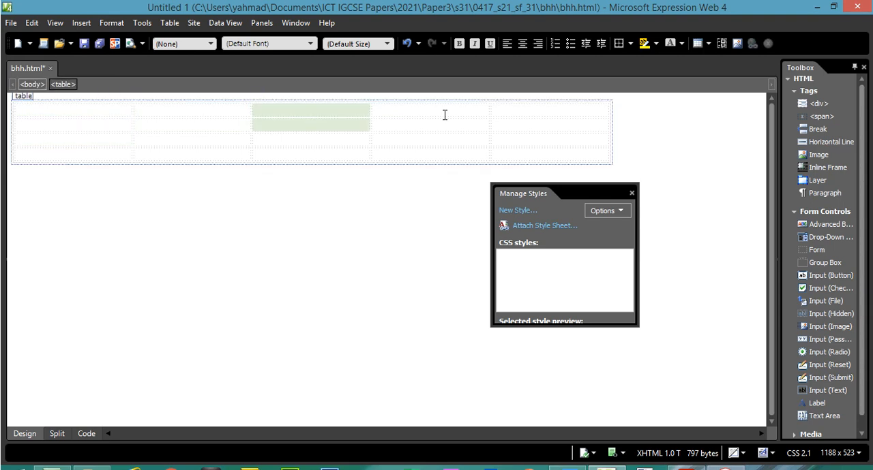
drag(445, 111, 444, 124)
drag(521, 114, 522, 122)
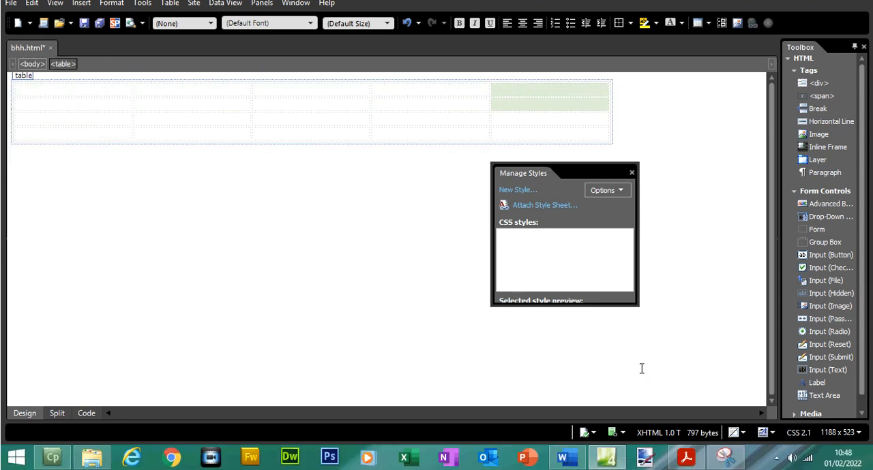
Check cell A's height in the exam paper's table diagram, and compare it with the top row of the Expression Web table
click(686, 462)
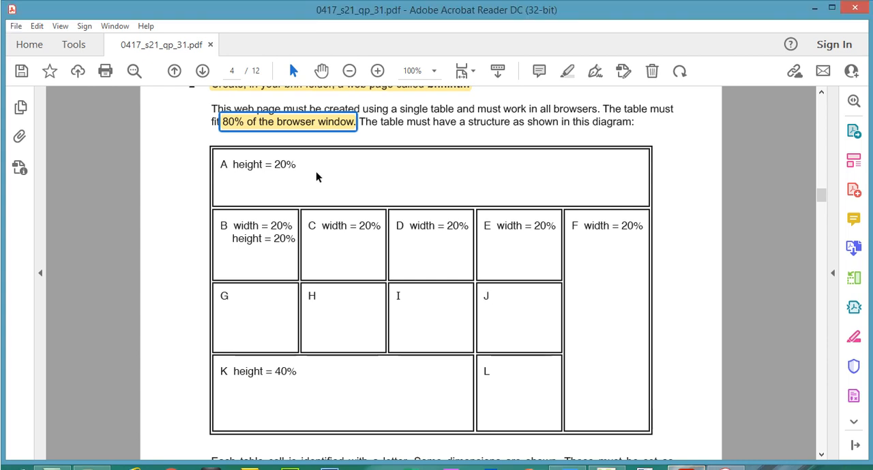
drag(278, 165, 285, 166)
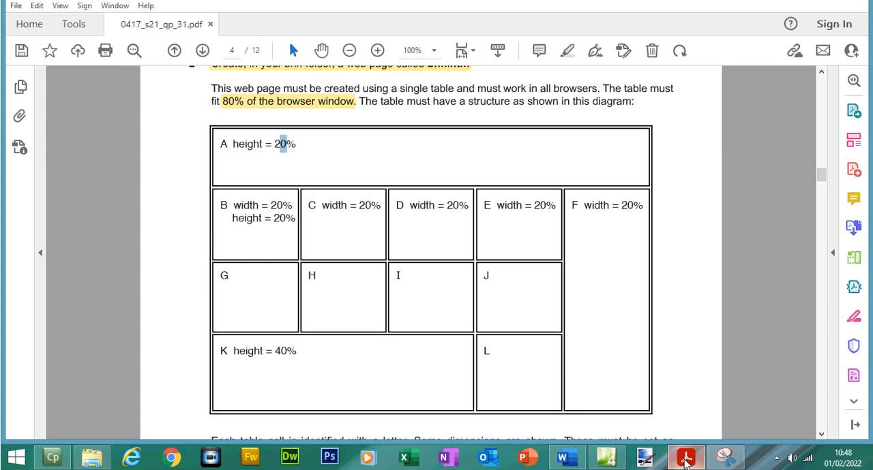
click(686, 458)
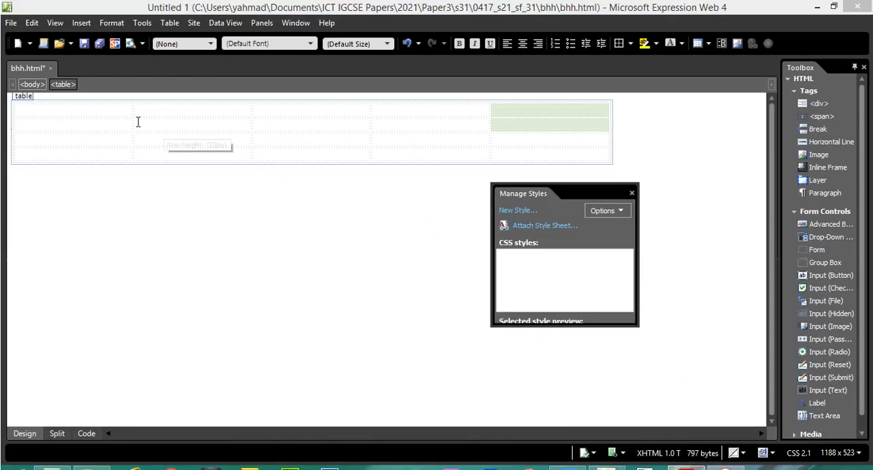
drag(126, 94, 513, 113)
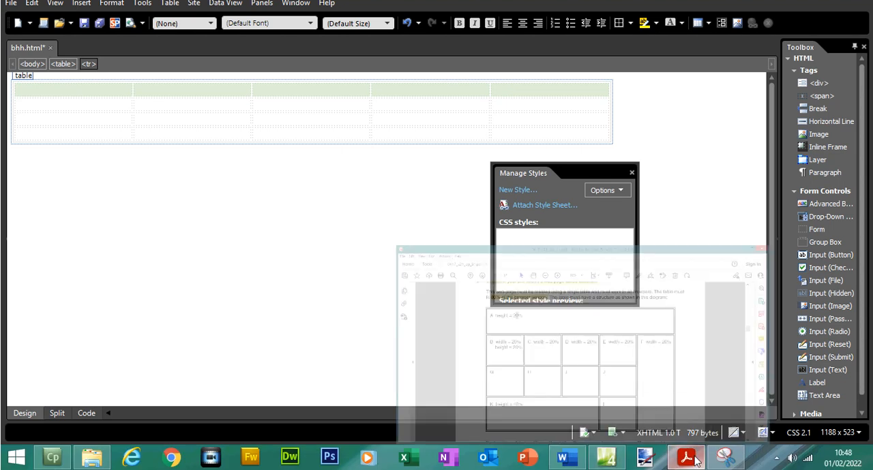
click(686, 458)
click(694, 461)
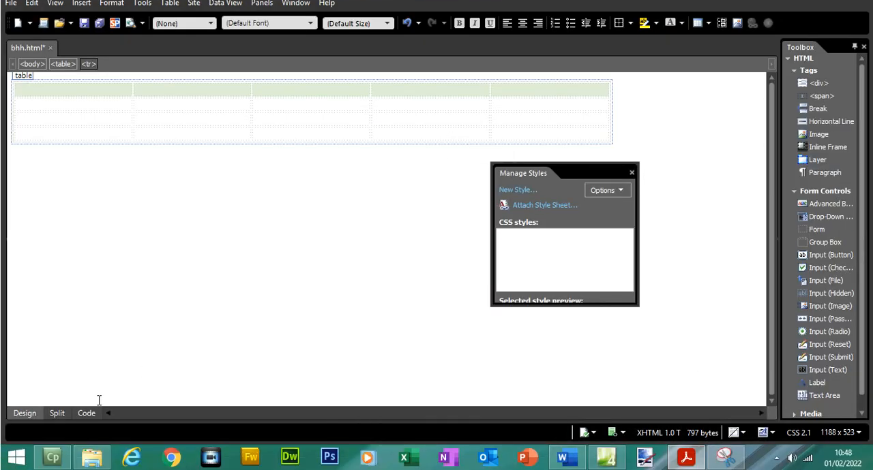
Examine the table's HTML in Code view, covering the table tag's 80% width, the row tags and the first row's five cell tags
click(86, 413)
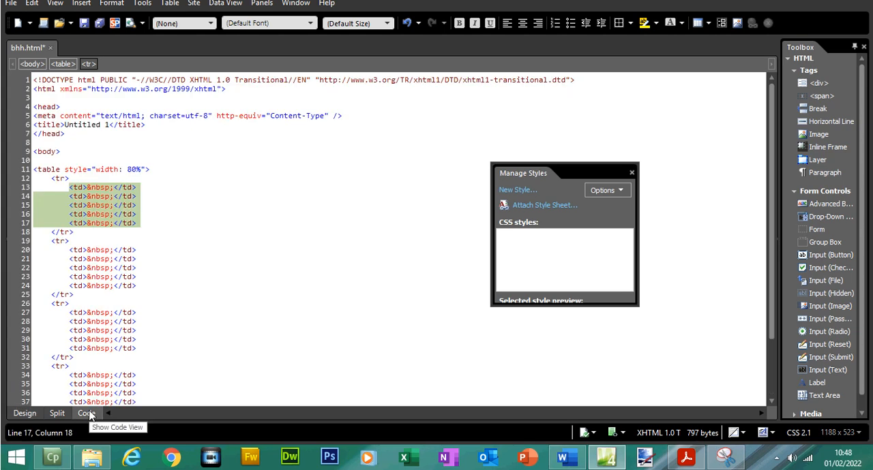
click(227, 266)
click(46, 190)
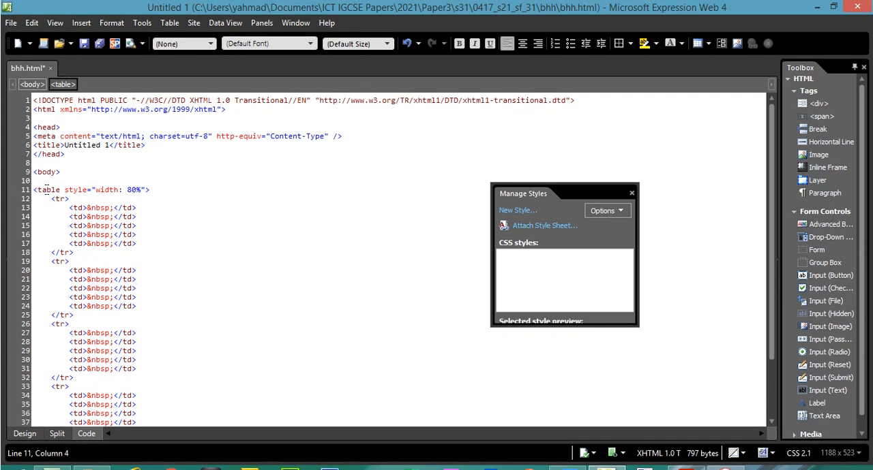
click(131, 190)
key(BackSpace)
text(8)
click(63, 199)
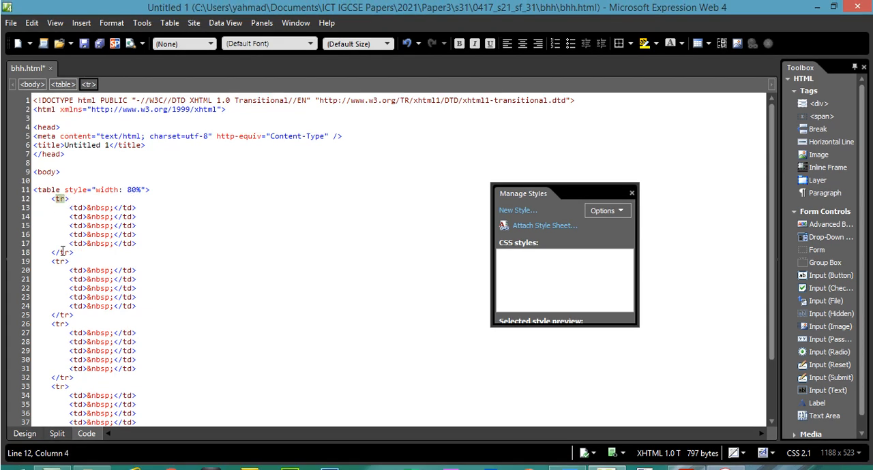
click(57, 252)
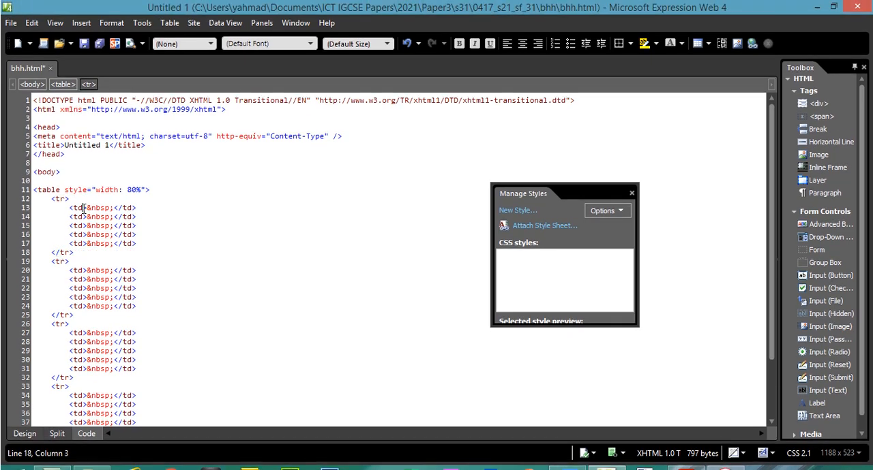
click(78, 193)
click(79, 208)
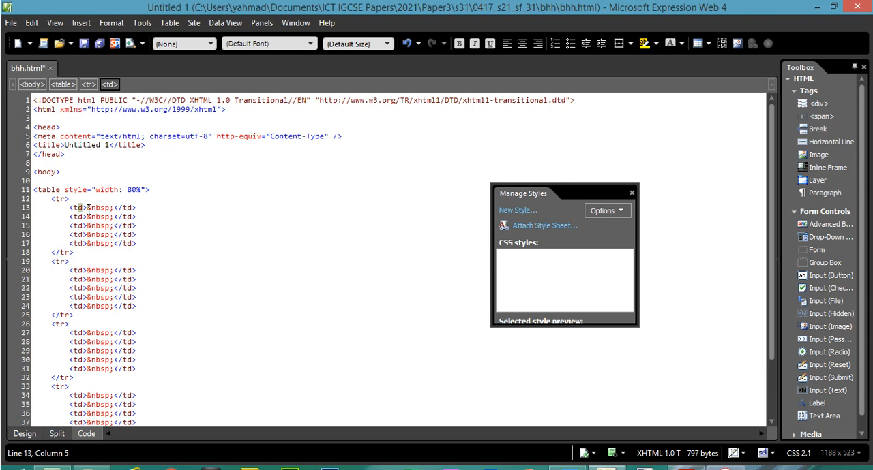
click(92, 217)
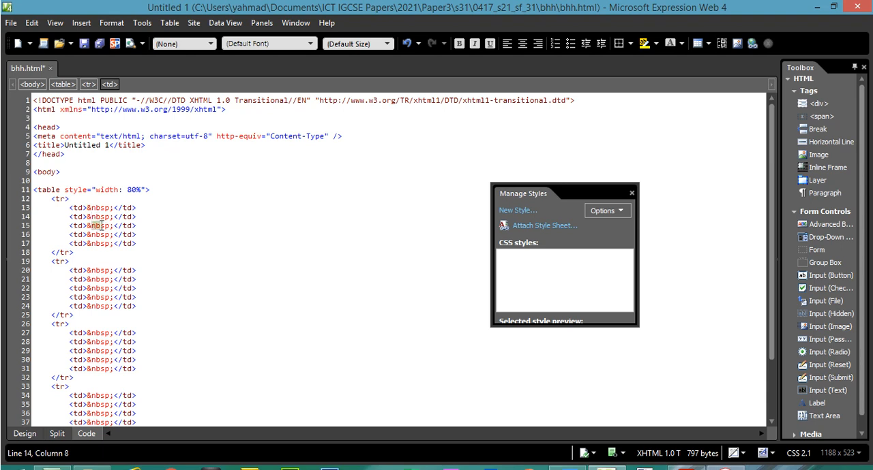
click(98, 235)
click(98, 244)
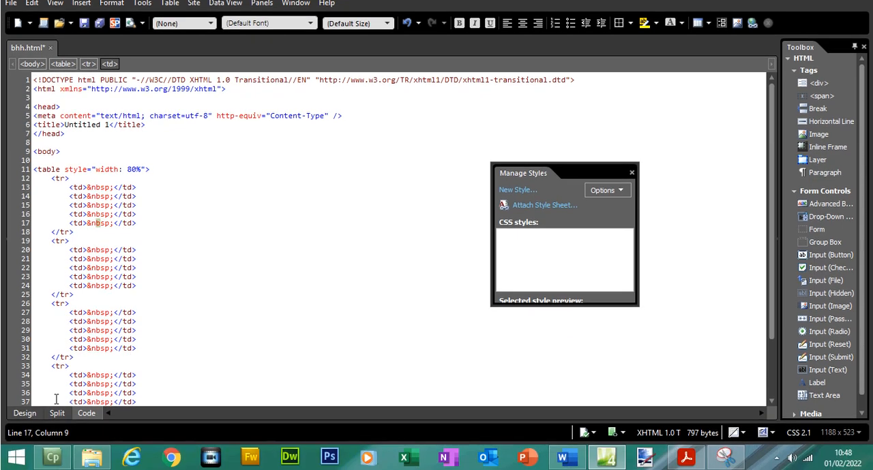
Show code and design together, compare the first row's code with its cells, and move the Manage Styles panel clear of the table
click(57, 413)
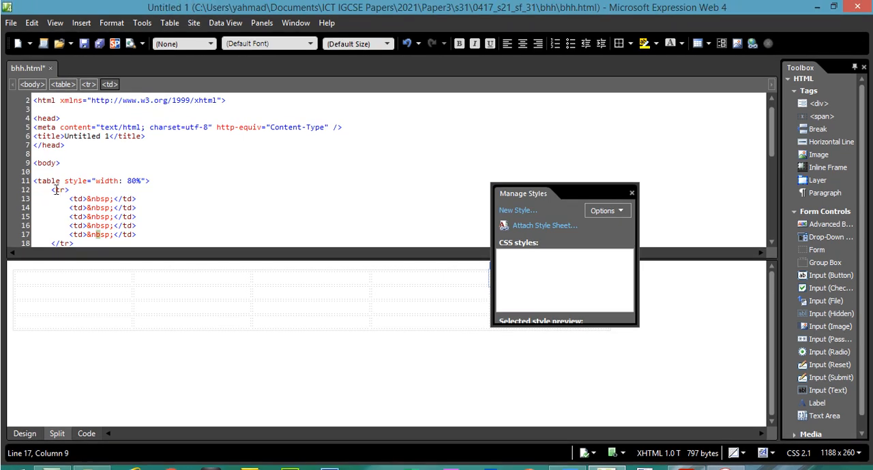
drag(56, 189, 73, 217)
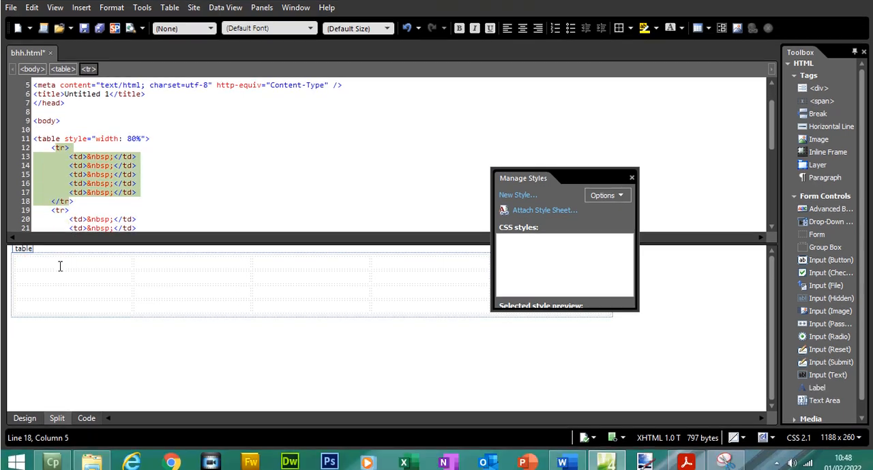
click(103, 280)
drag(228, 258, 584, 257)
drag(580, 193, 716, 259)
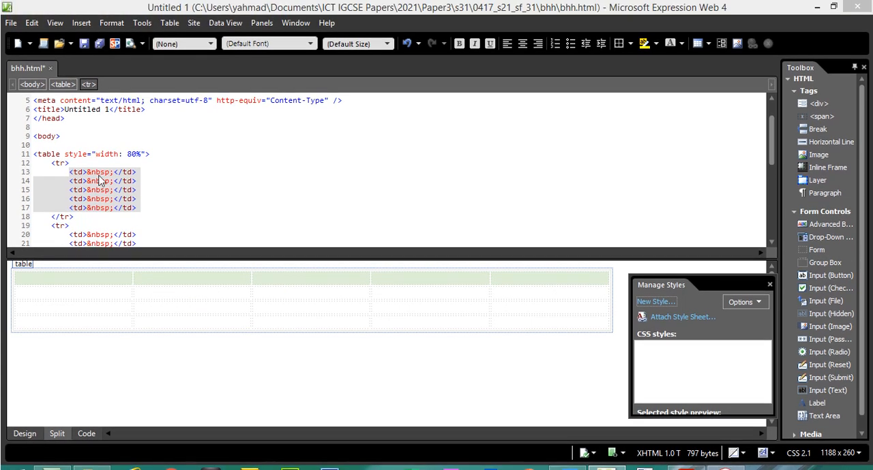
Try the texts "one" and "two" in the first row's first two cells through the code, and undo both entries
click(100, 174)
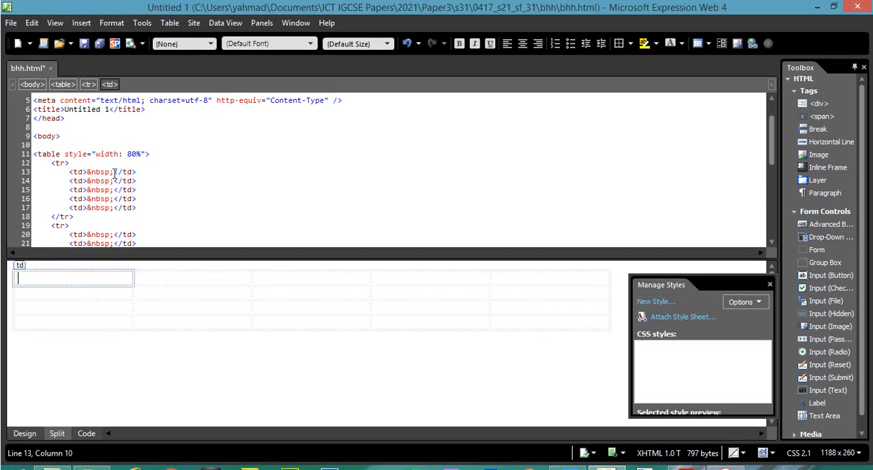
drag(114, 173, 89, 175)
text(one)
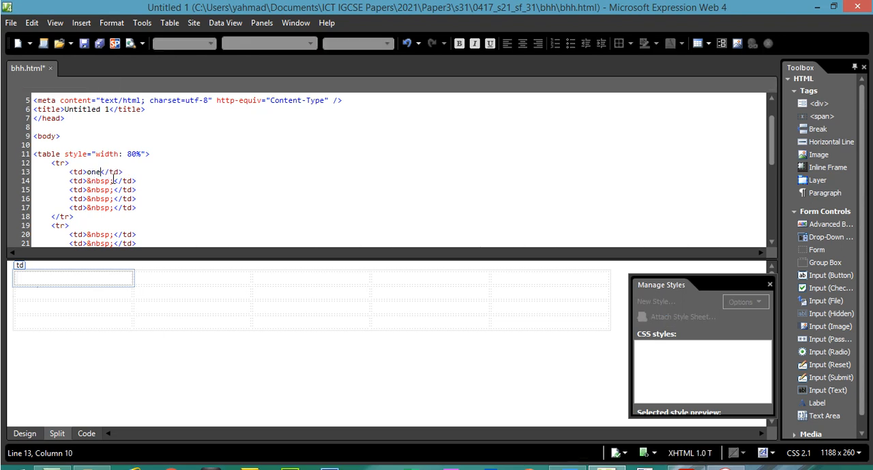
drag(114, 181, 94, 181)
text(two)
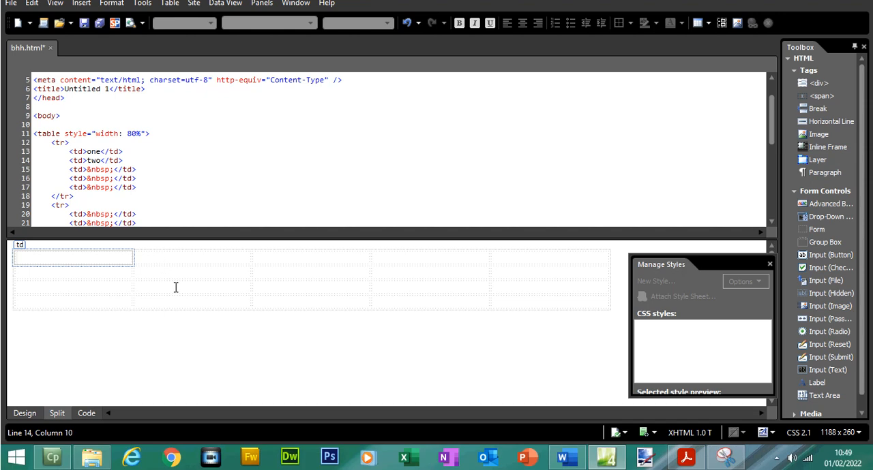
click(175, 309)
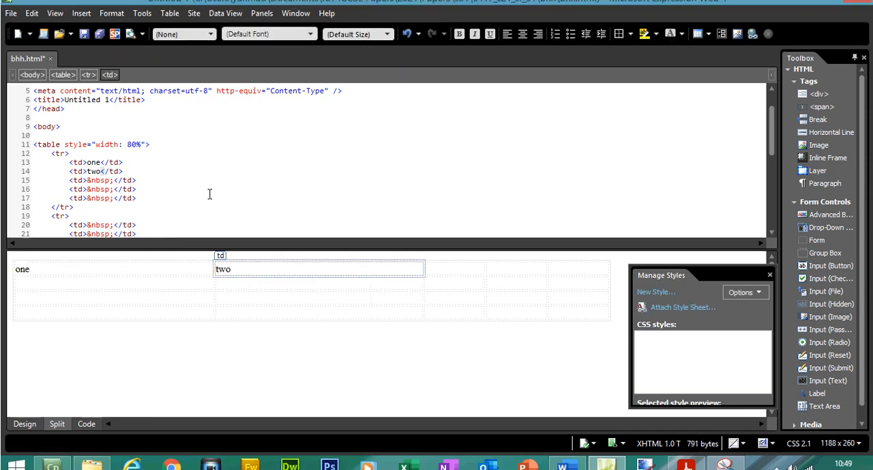
click(209, 182)
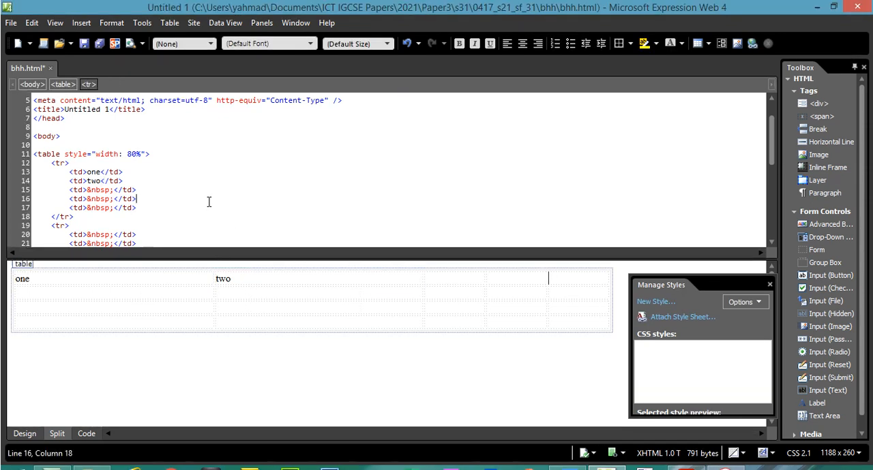
key(ctrl+z)
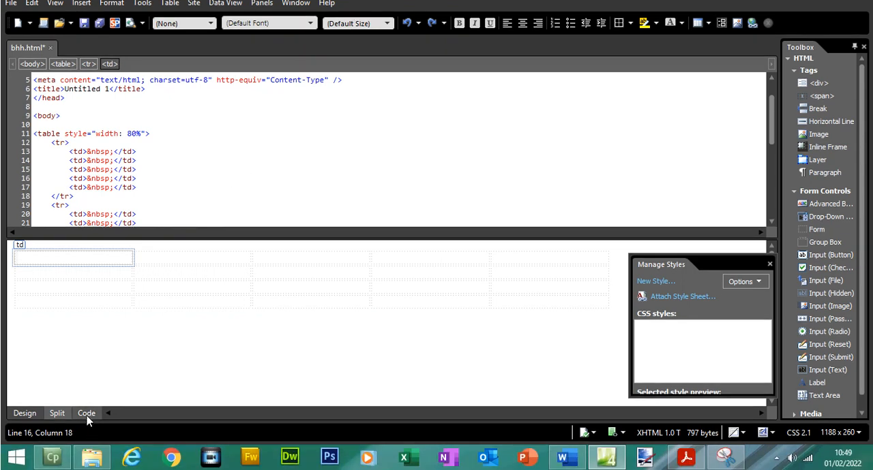
Examine the full table code in Code view, covering each of the four row blocks, the opening and closing table tags, and the last row's cells
click(87, 417)
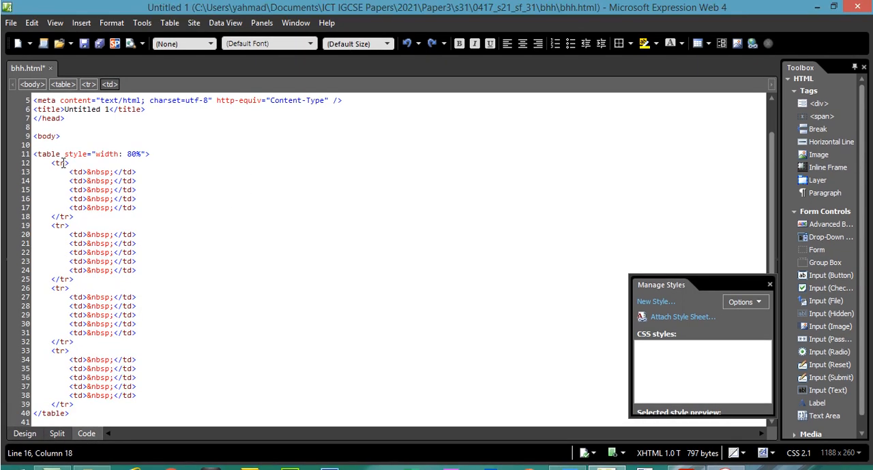
click(62, 164)
drag(76, 217, 51, 165)
drag(75, 257, 39, 201)
drag(78, 321, 51, 268)
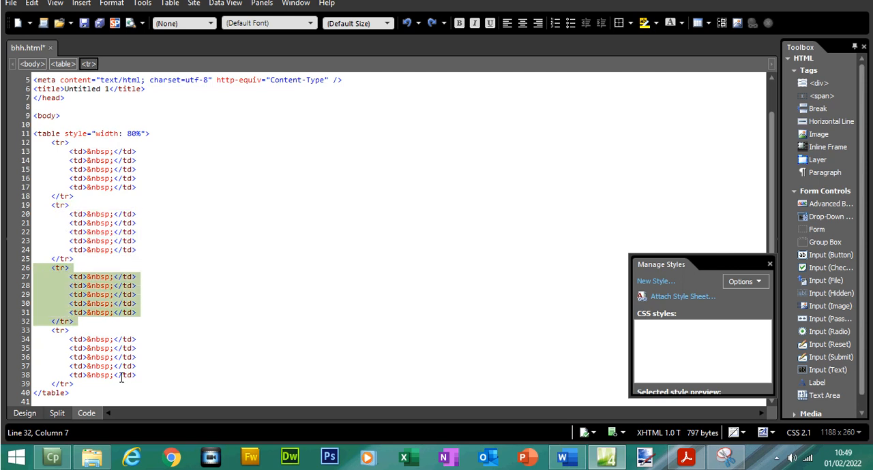
drag(77, 384, 29, 334)
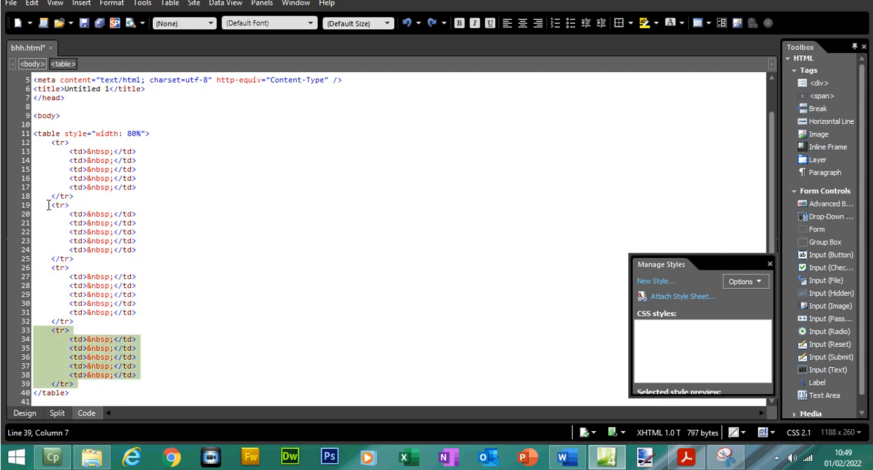
click(47, 154)
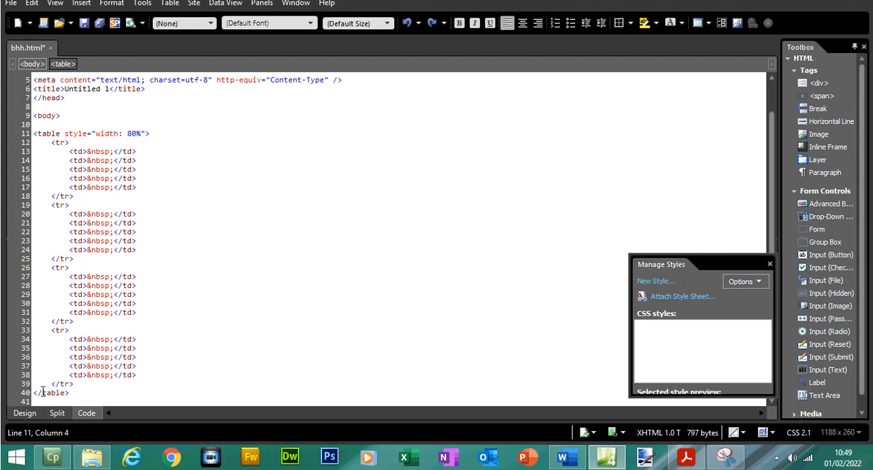
click(39, 393)
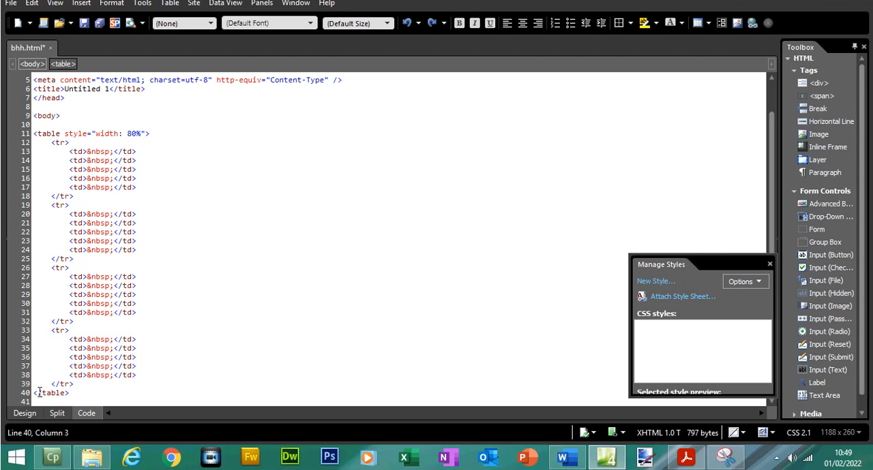
click(120, 339)
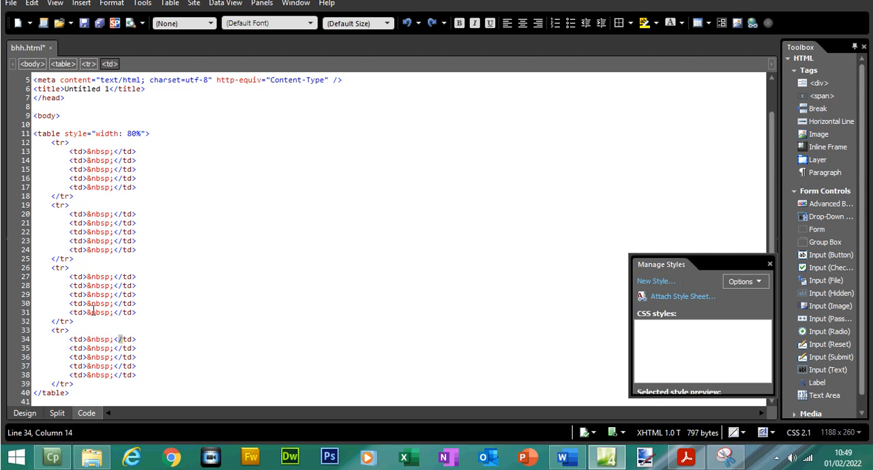
Return to Design view, check cell A in the exam paper's diagram, and merge all five cells of the table's top row
click(24, 414)
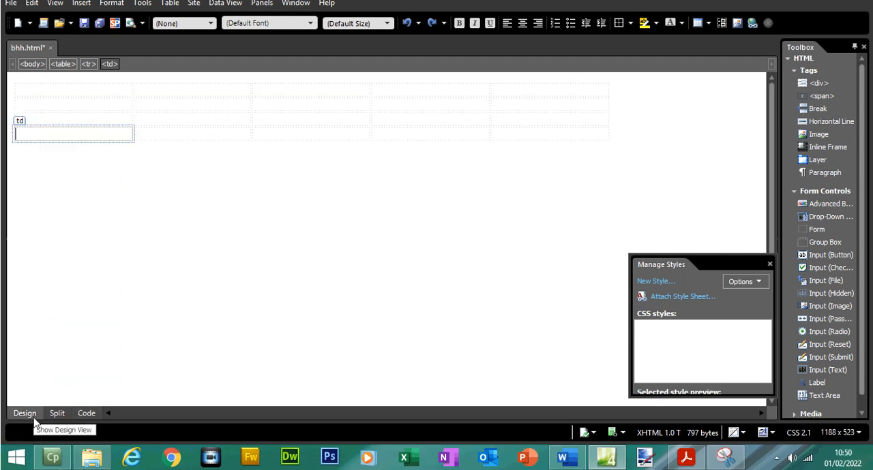
click(687, 458)
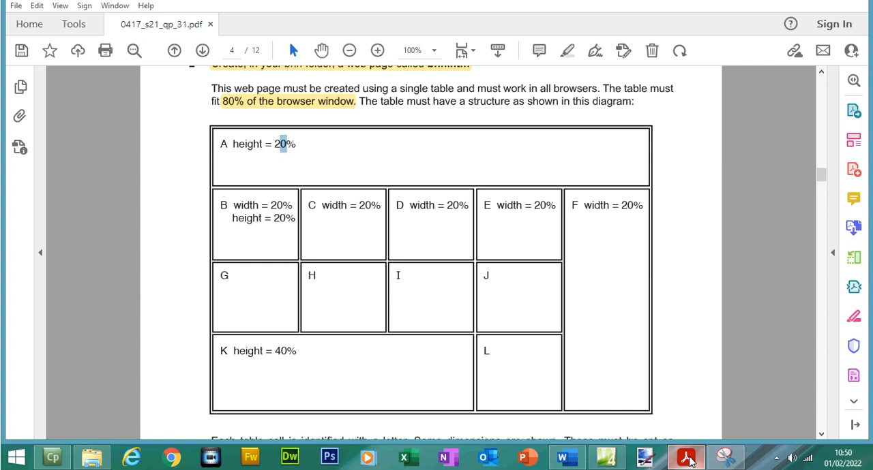
click(687, 458)
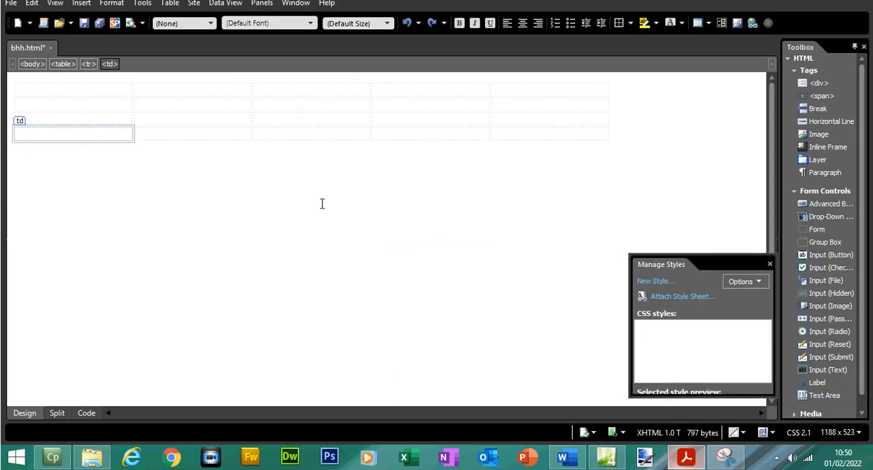
drag(121, 111, 512, 111)
right_click(512, 111)
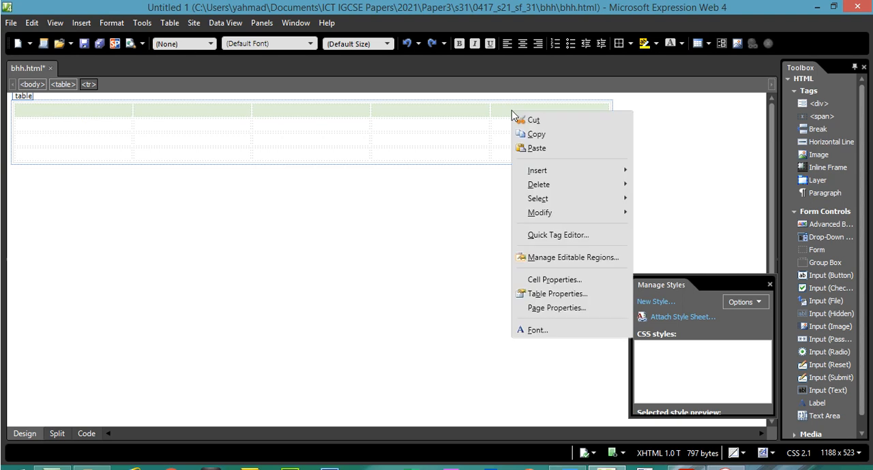
mouse_move(563, 213)
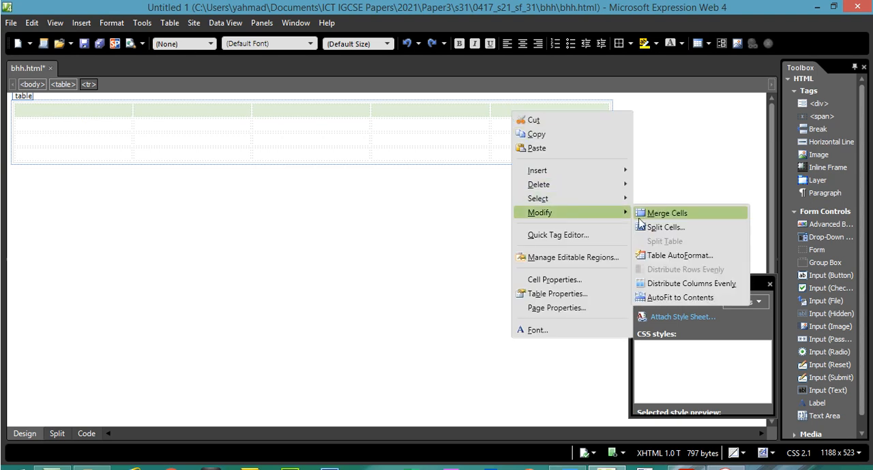
click(667, 216)
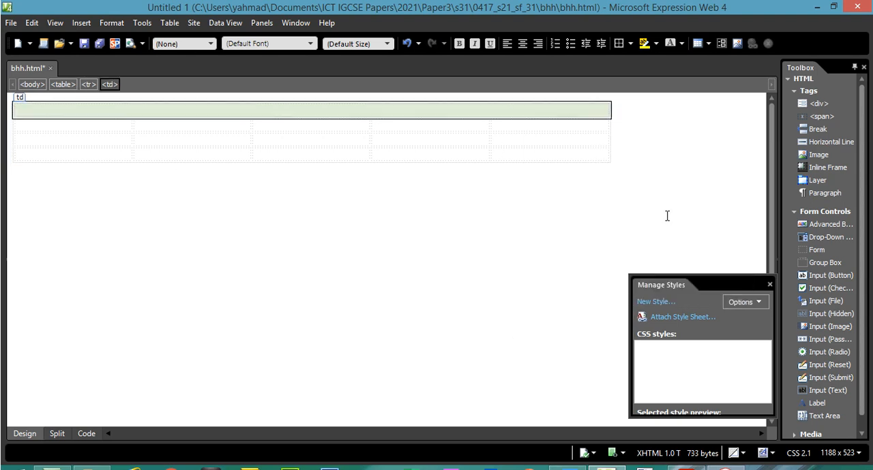
Examine the merged top cell's code, covering its colspan attribute and the non-breaking space, and return to Design view
click(522, 113)
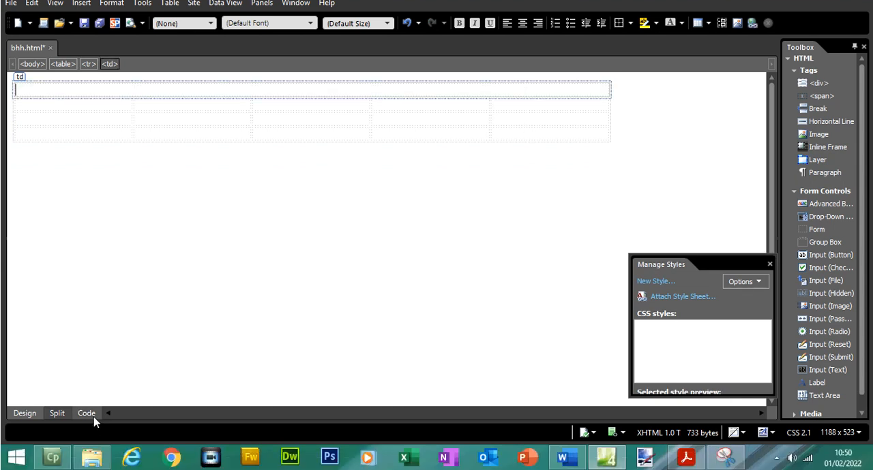
click(88, 434)
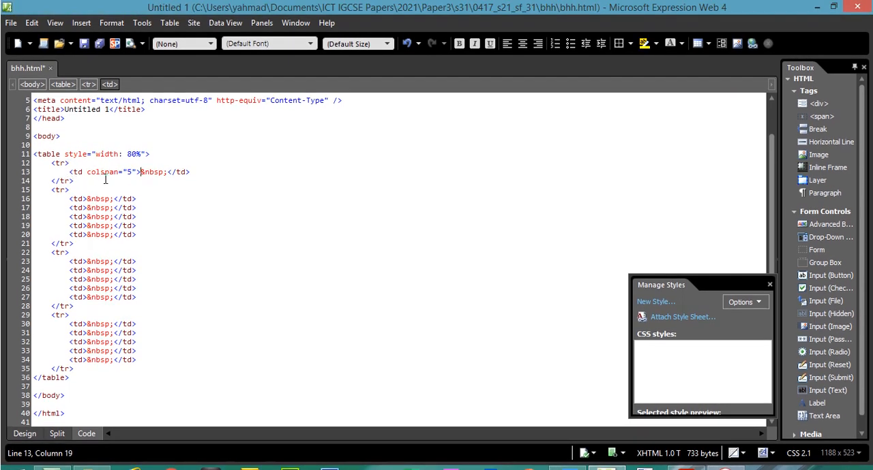
drag(134, 172, 89, 174)
click(165, 173)
double_click(154, 171)
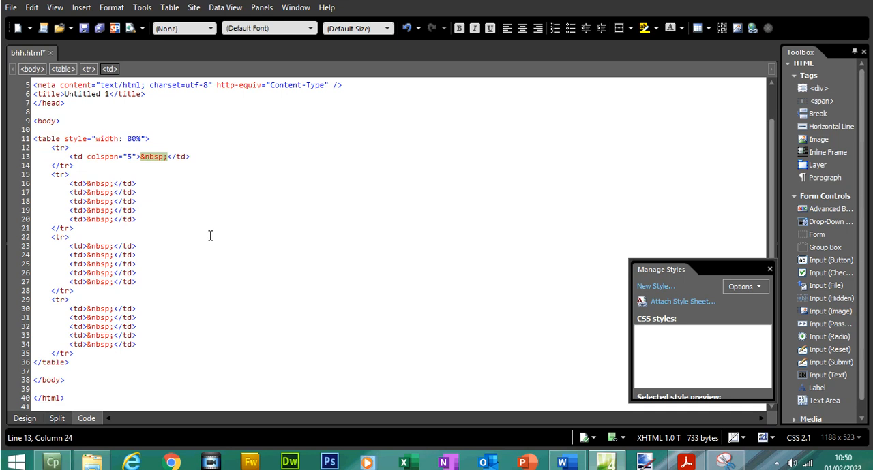
click(25, 413)
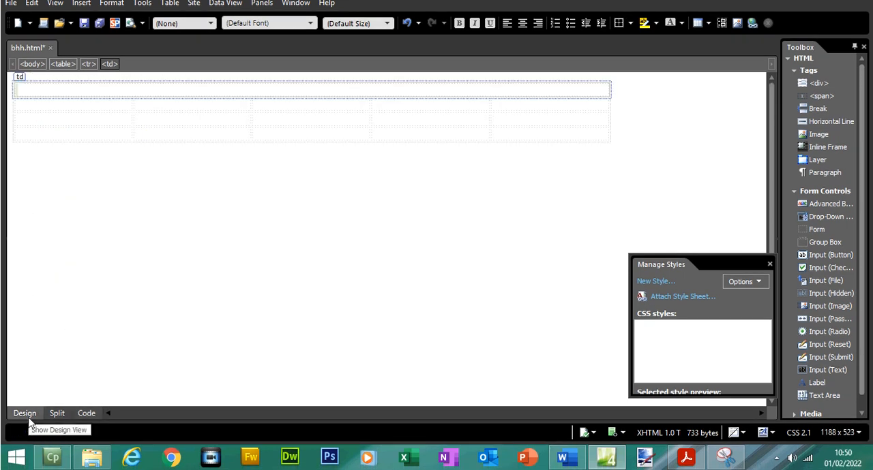
Check cell F in the exam paper's diagram and merge the last column's three cells below the top row
click(686, 460)
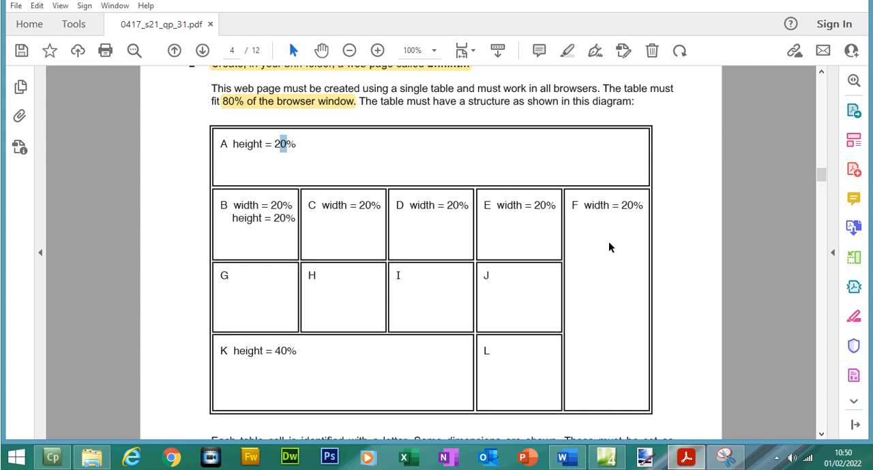
drag(574, 225, 609, 230)
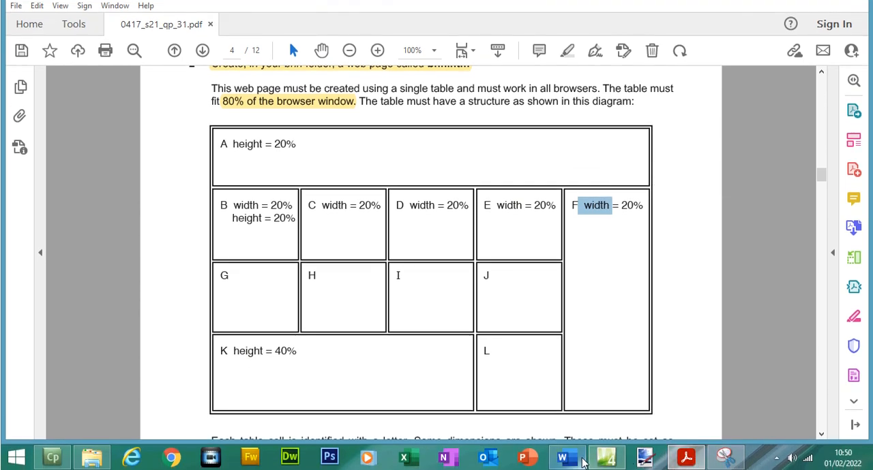
mouse_move(573, 461)
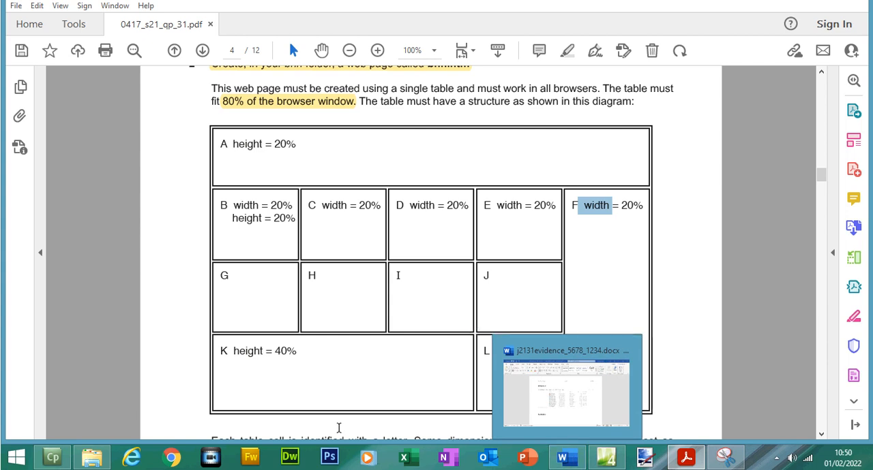
click(606, 466)
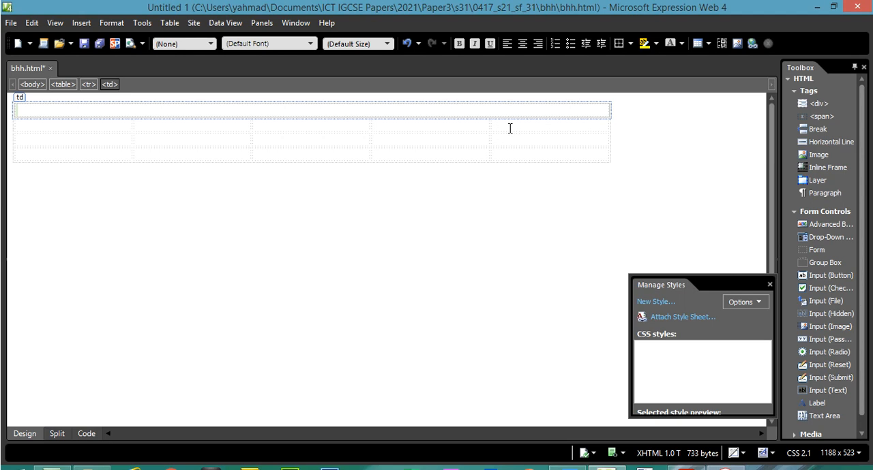
drag(510, 128, 507, 151)
right_click(508, 156)
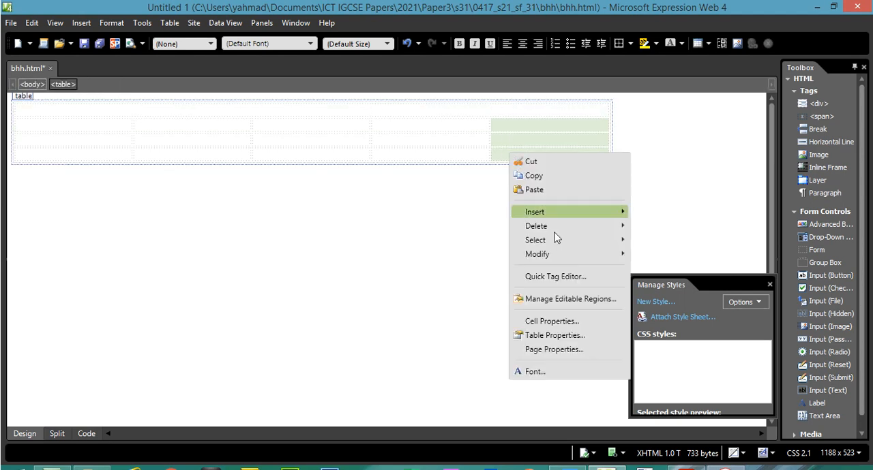
mouse_move(569, 253)
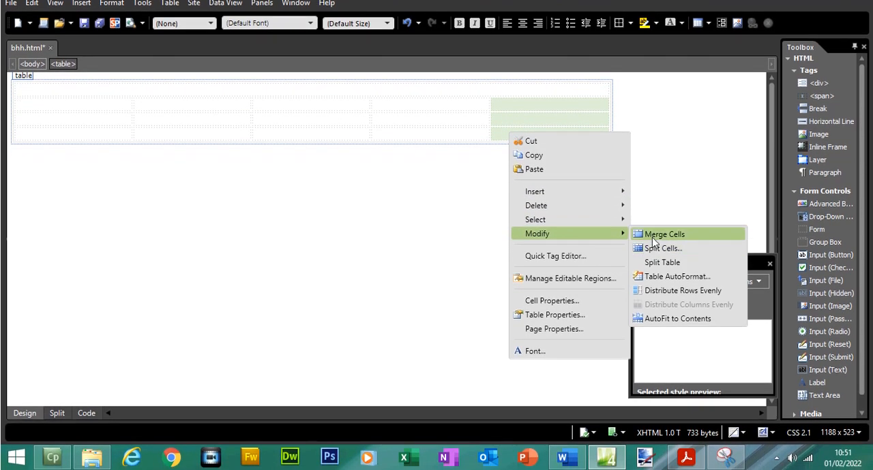
click(654, 235)
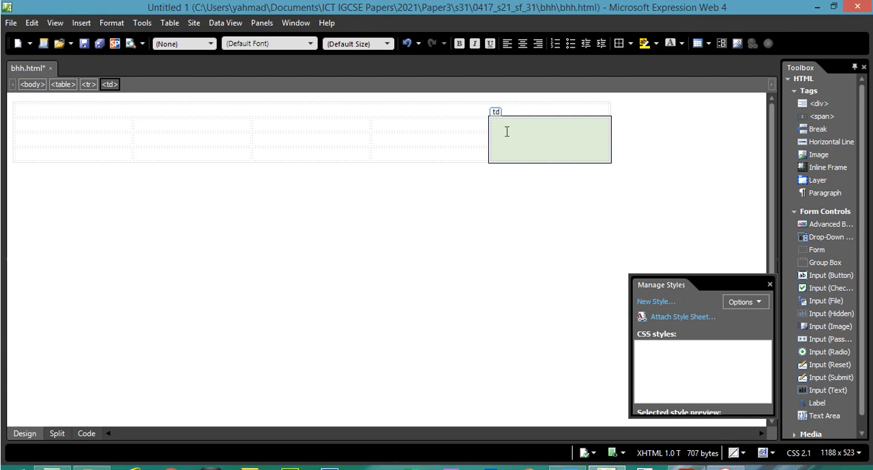
Examine the code of the merged last-column cell for its rowspan attribute and return to Design view
click(506, 131)
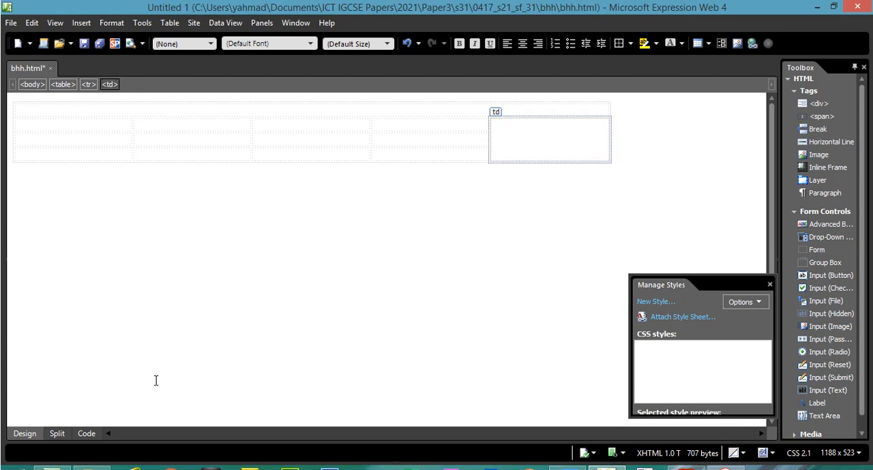
click(84, 413)
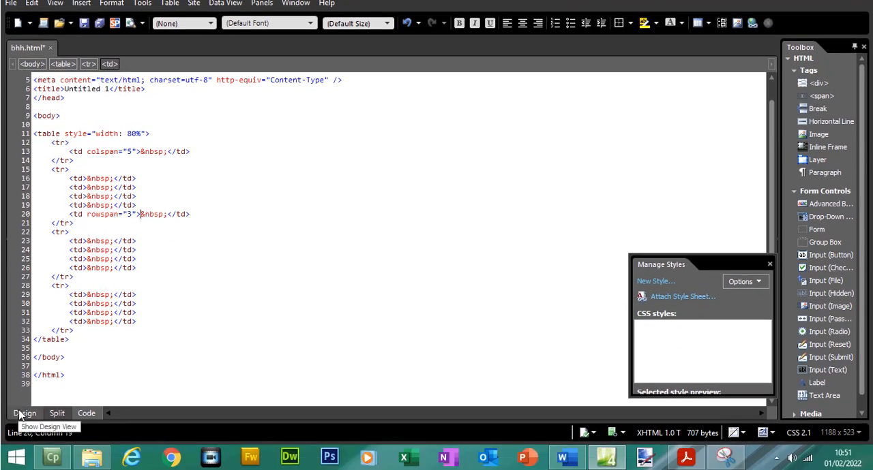
click(22, 413)
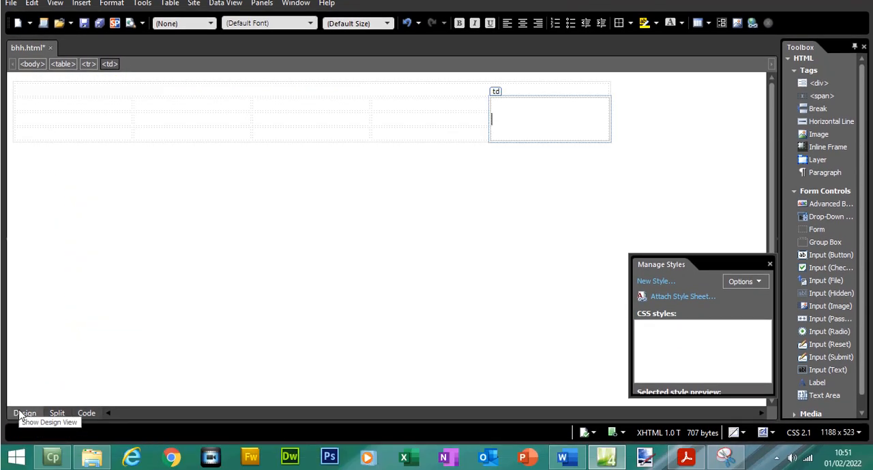
Check cell K in the exam paper's diagram and merge the first three cells of the table's bottom row
click(686, 458)
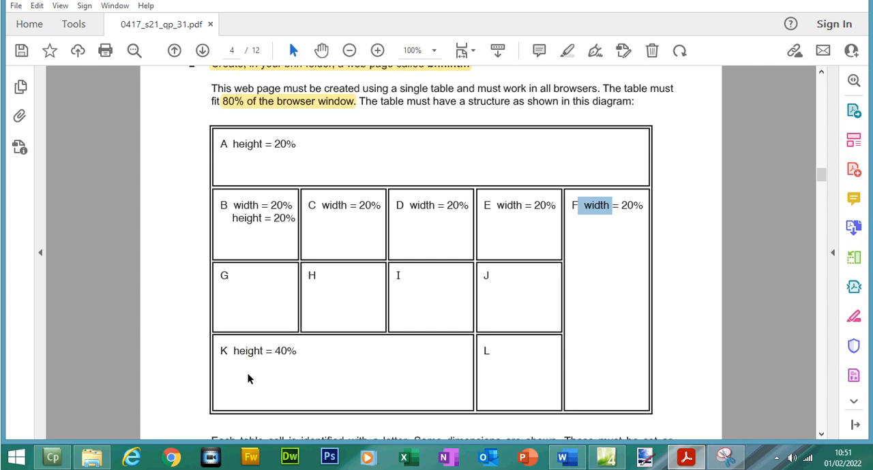
click(686, 457)
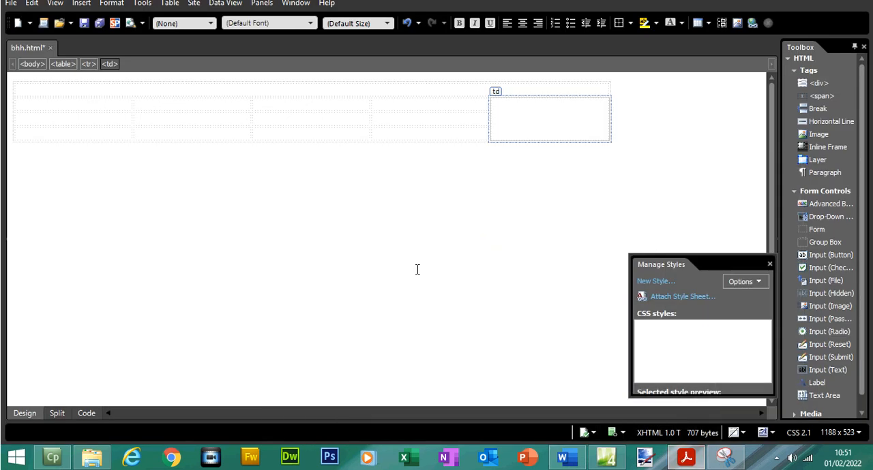
drag(120, 155, 269, 157)
right_click(268, 159)
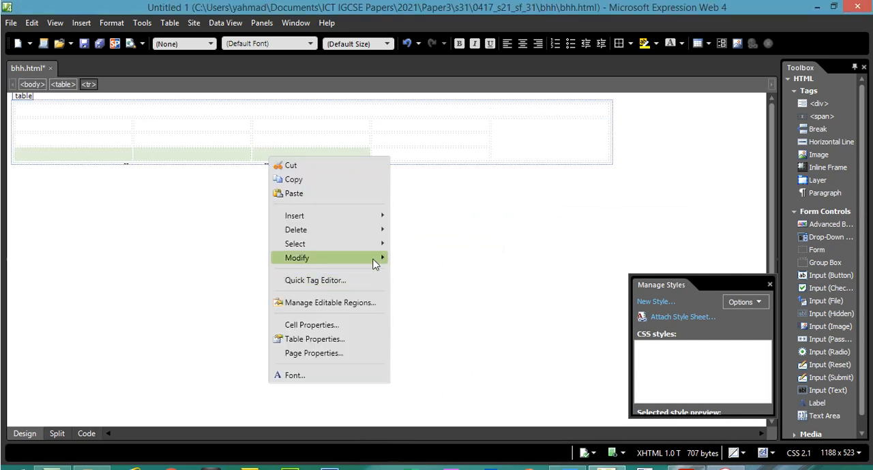
mouse_move(378, 265)
click(409, 260)
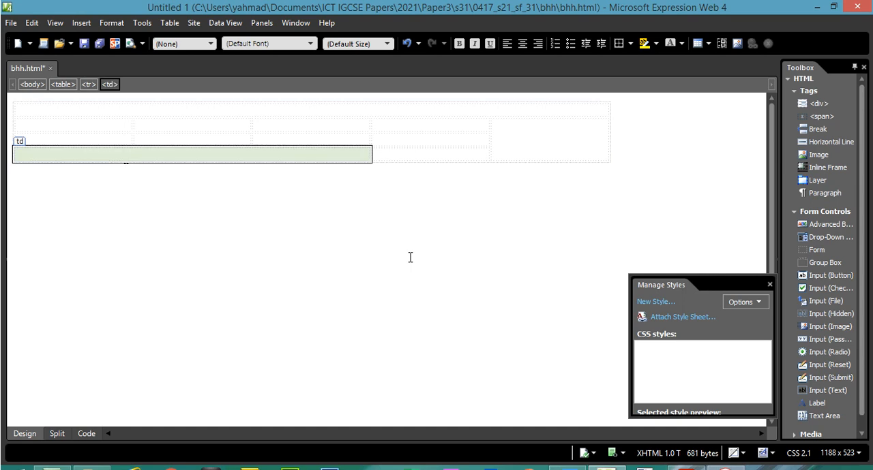
Examine the code of the merged bottom-row cell and the cell beside it, and compare the table's layout with the exam paper's diagram
click(274, 157)
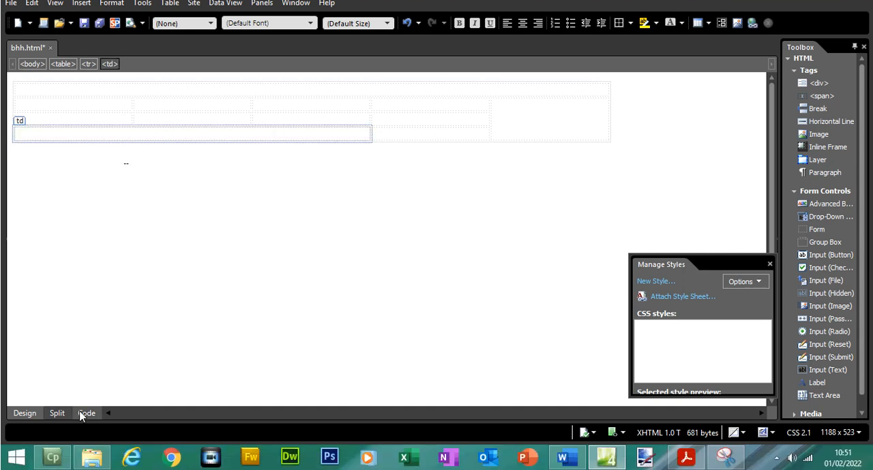
click(86, 414)
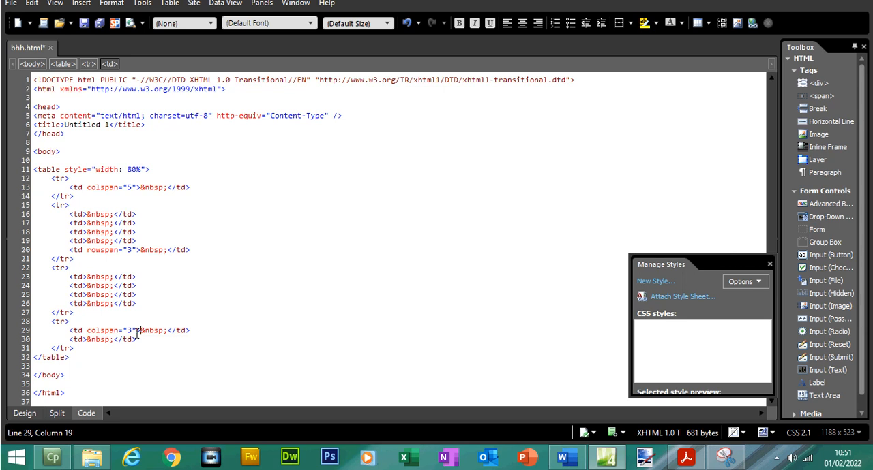
click(28, 413)
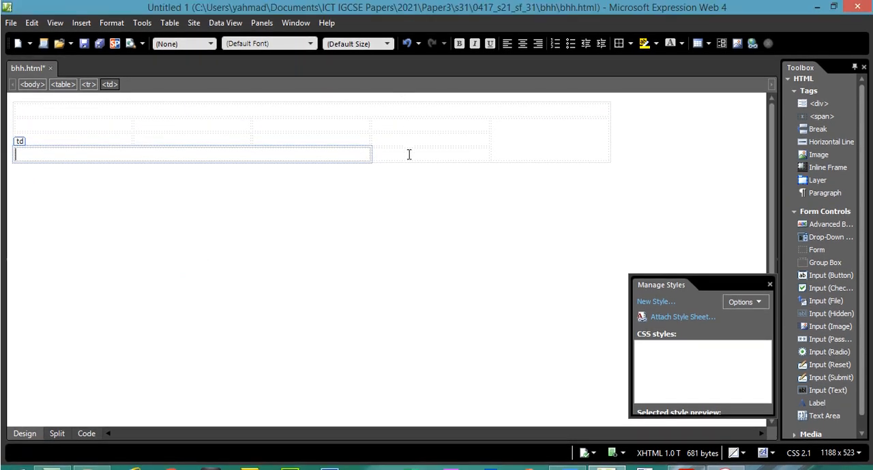
click(409, 135)
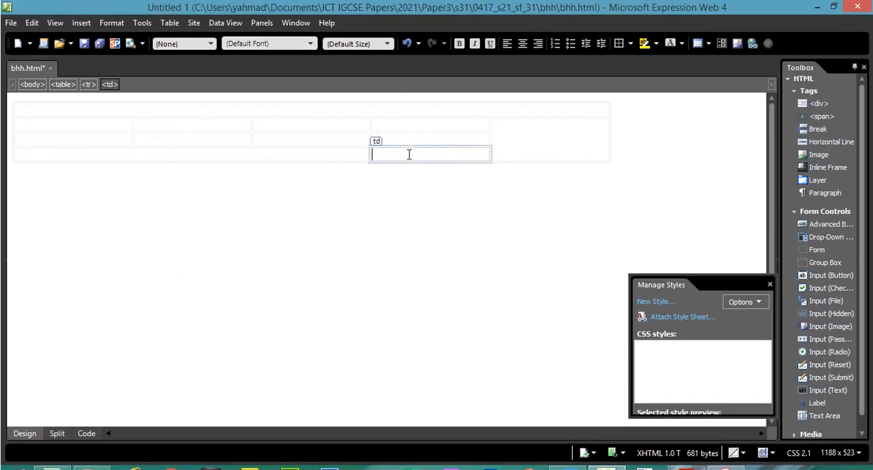
click(86, 433)
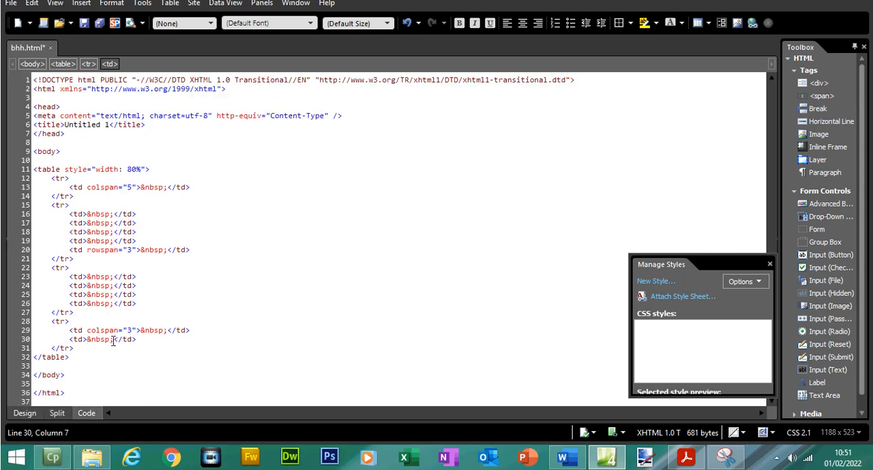
click(26, 413)
click(523, 143)
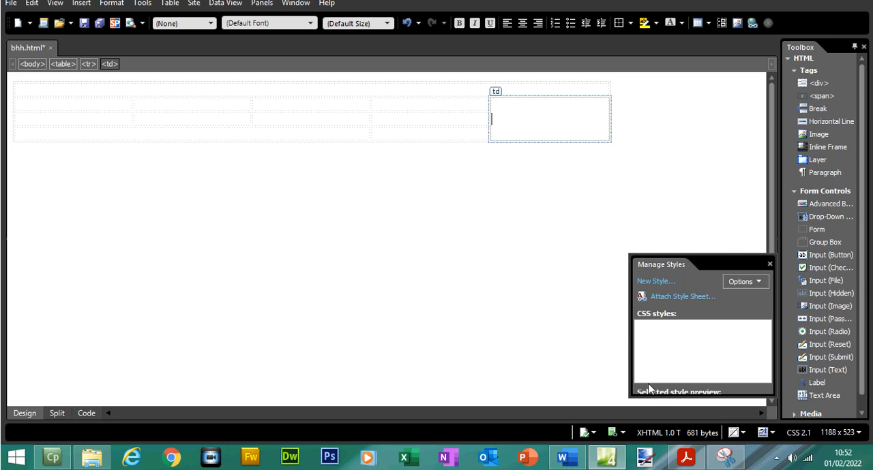
click(686, 459)
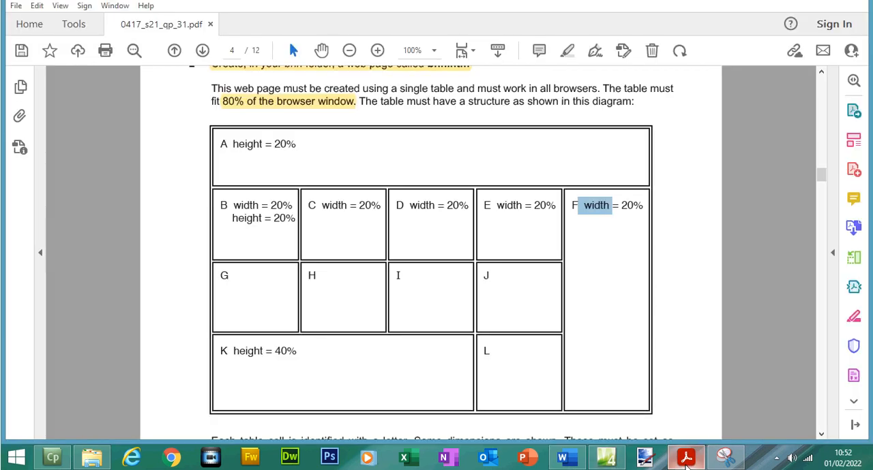